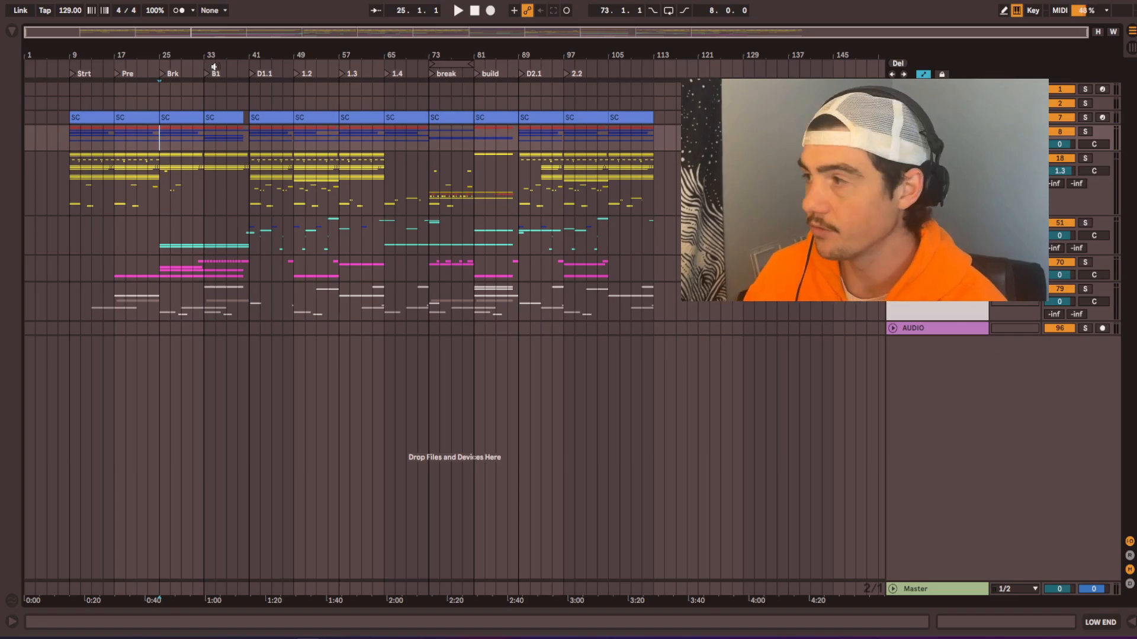
Step: Play the arrangement from the B1 marker at bar 33 through the transition into the D1.1 section
left_click(207, 148)
key("space")
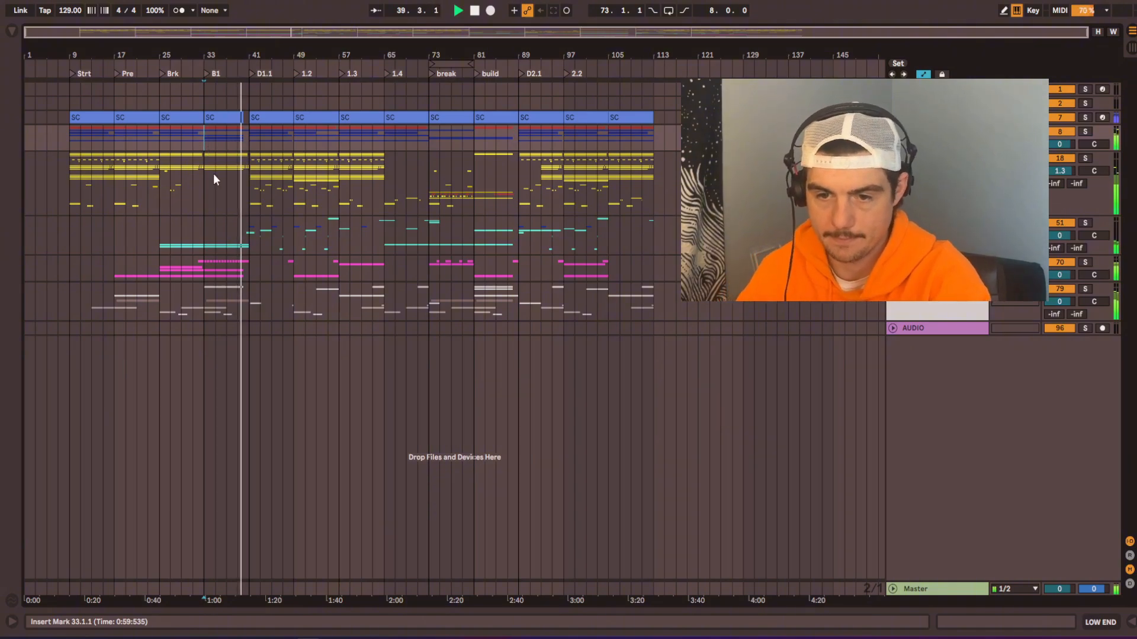
scroll(236, 170, "up", 10)
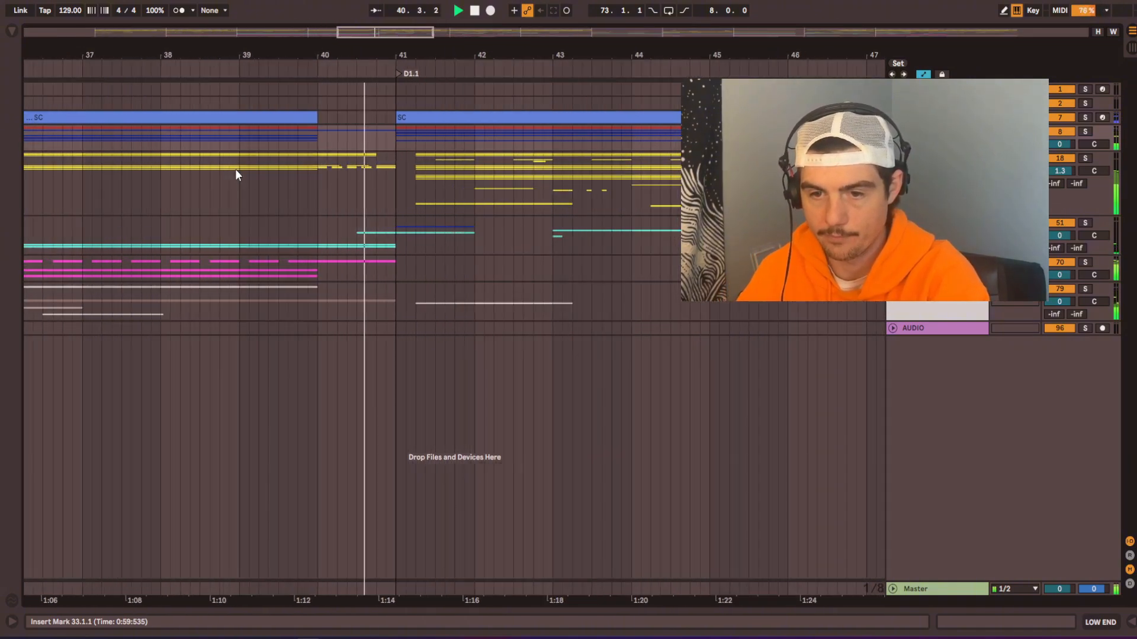
left_click_drag(543, 229, 410, 227)
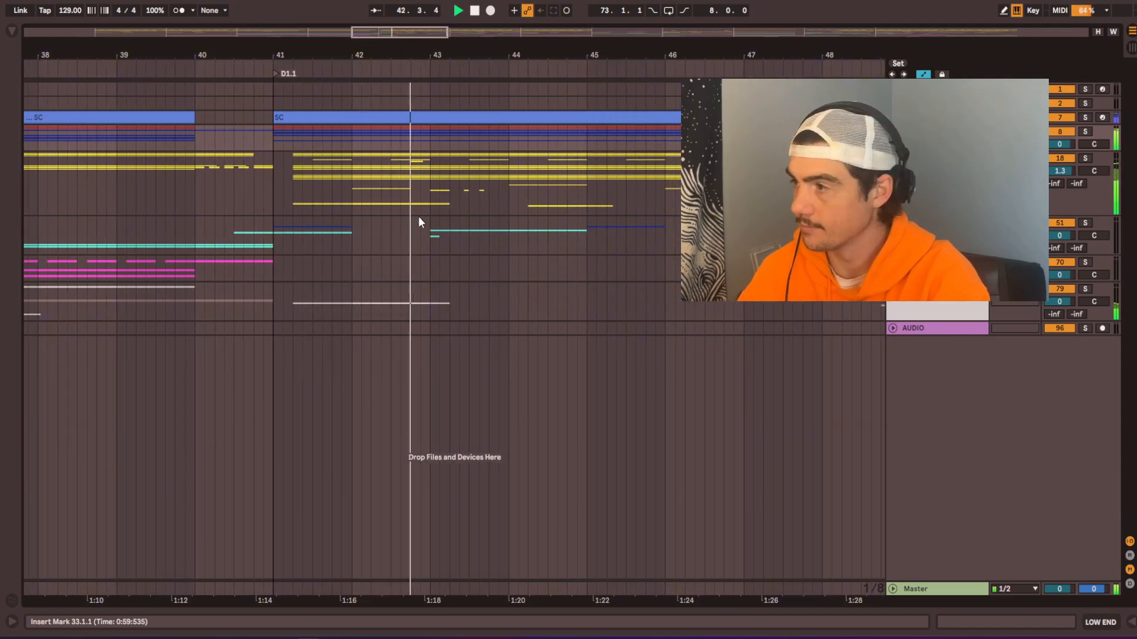
scroll(419, 218, "down", 5)
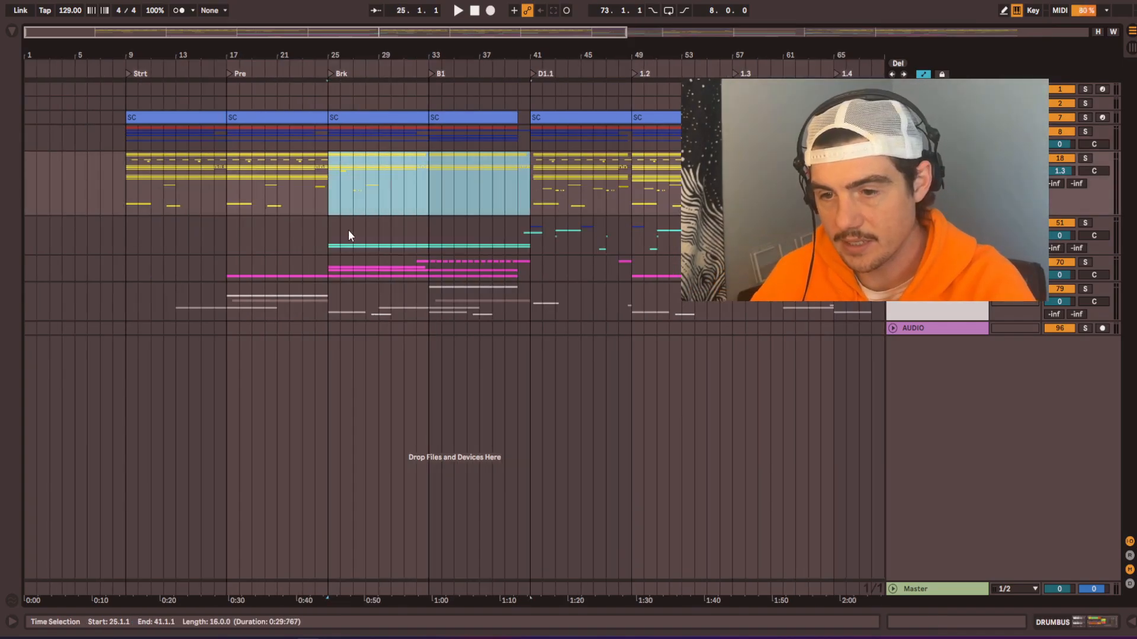
Step: Collapse the SYNTH BUS group and play the arrangement from the Brk marker at bar 25
left_click_drag(348, 229, 369, 179)
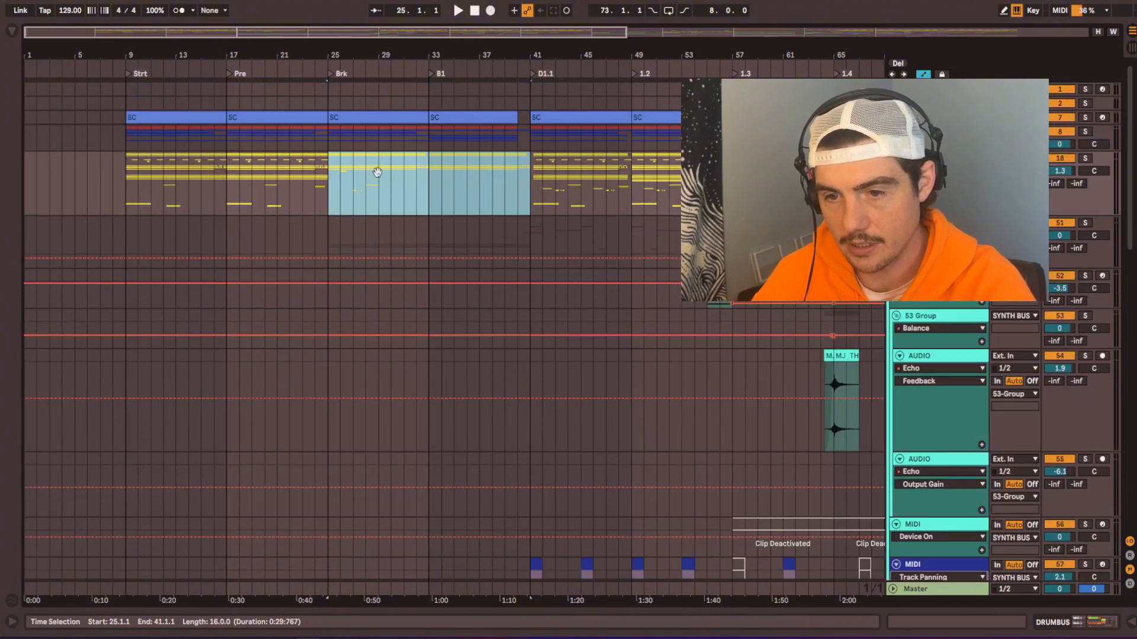
left_click(892, 222)
left_click(938, 158)
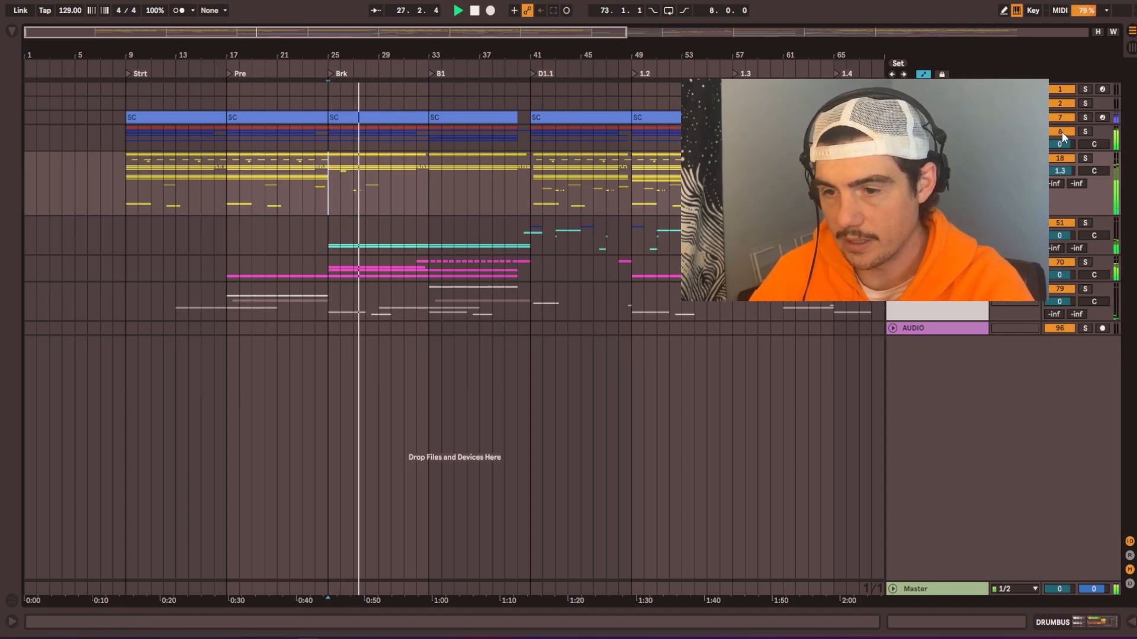
Step: Expand the LOW END group to show its subgroups, listen through the Brk section and stop playback at B1
left_click(892, 132)
left_click_drag(404, 56, 427, 66)
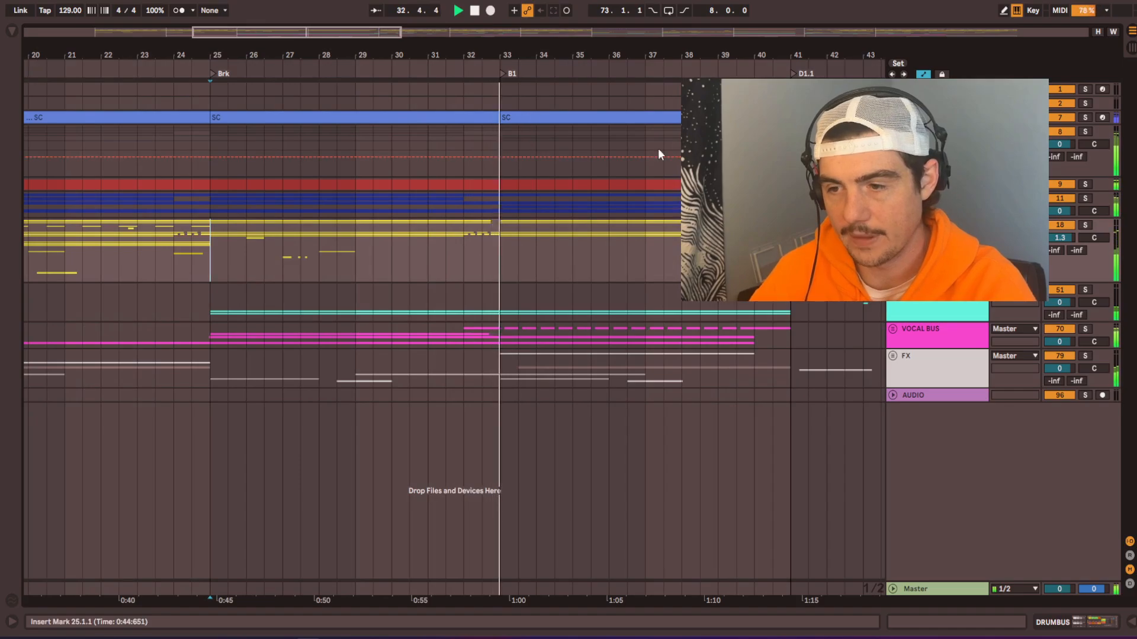
scroll(492, 261, "down", 3)
left_click_drag(492, 262, 623, 301)
key("space")
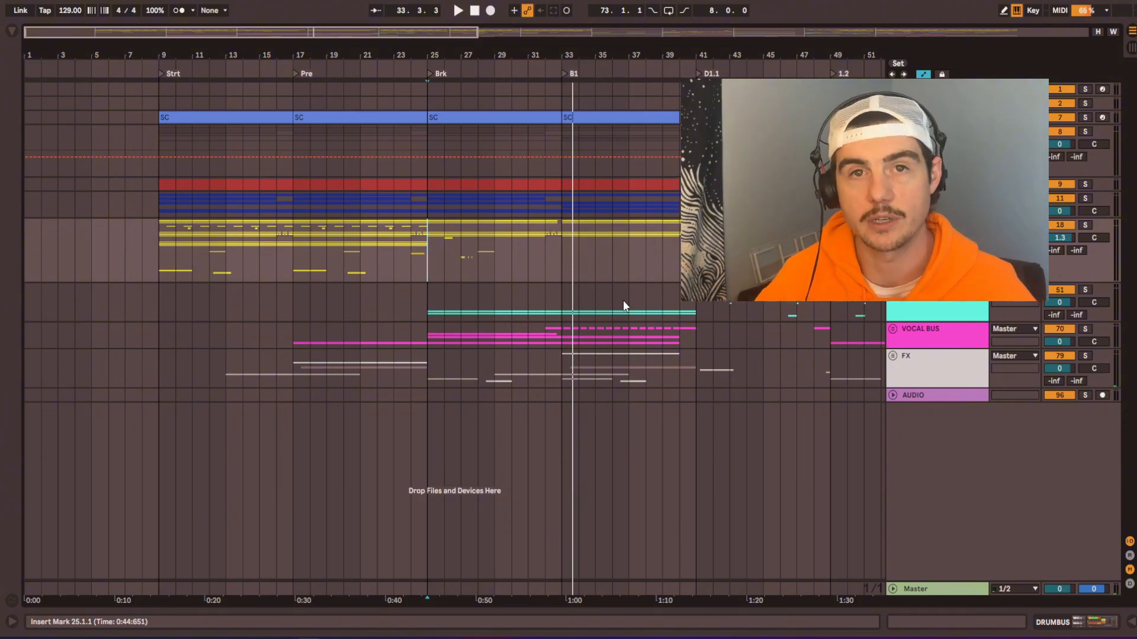
Step: Place the insert marker at bar 9 on the DRUMBUS and expand the SUB BUS group to show its tracks
left_click(154, 239)
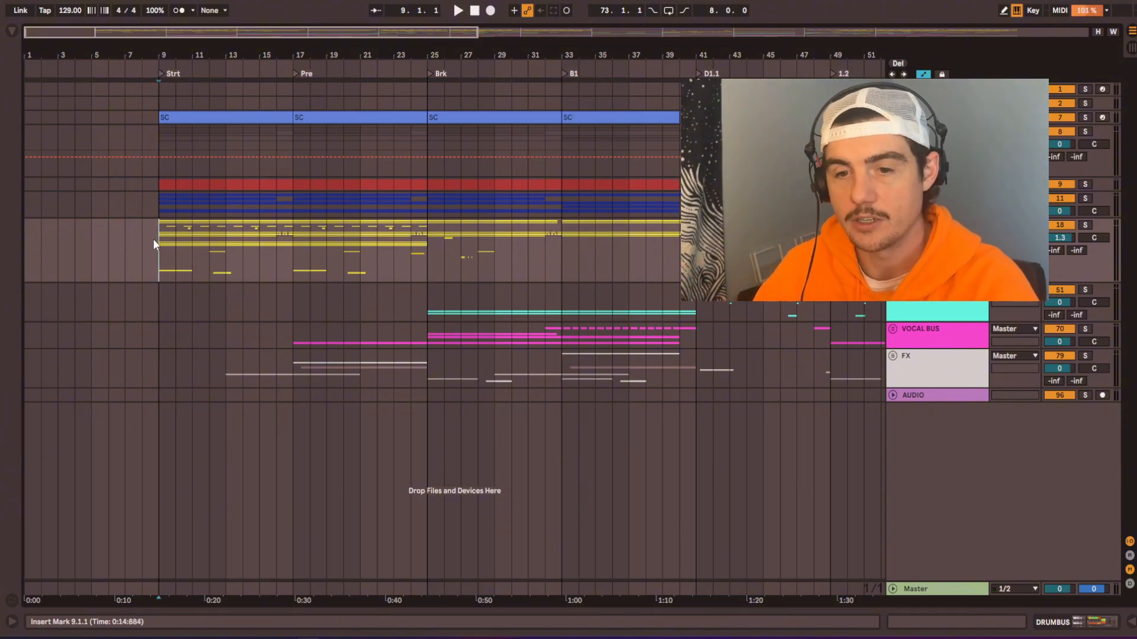
scroll(169, 246, "up", 3)
scroll(183, 240, "left", 1)
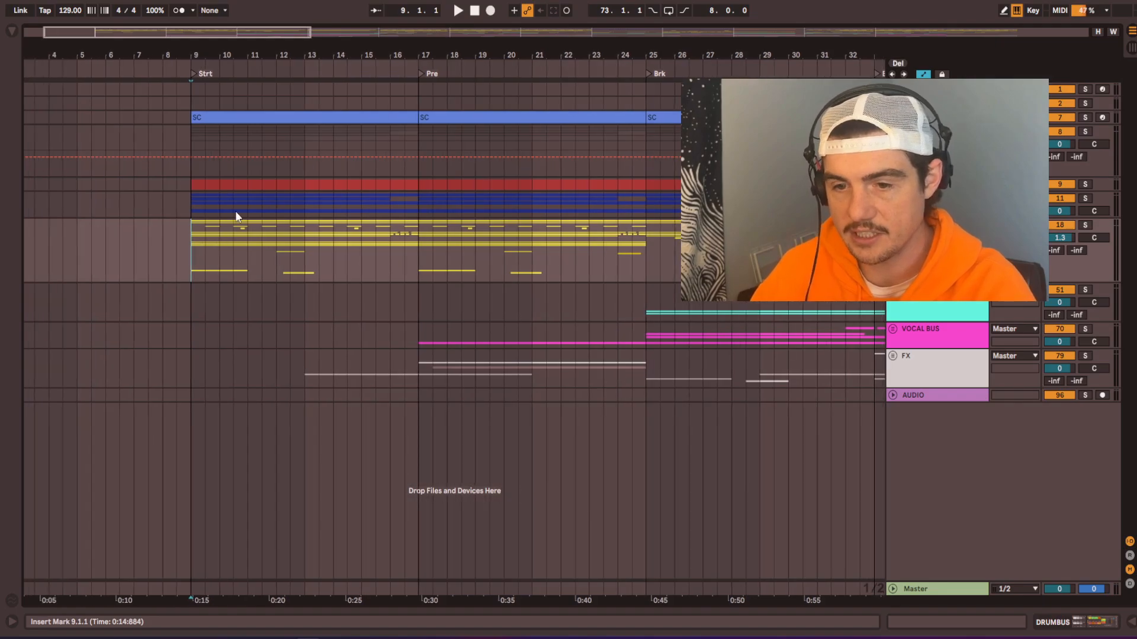
double_click(236, 211)
scroll(248, 284, "down", 1)
scroll(242, 249, "up", 1)
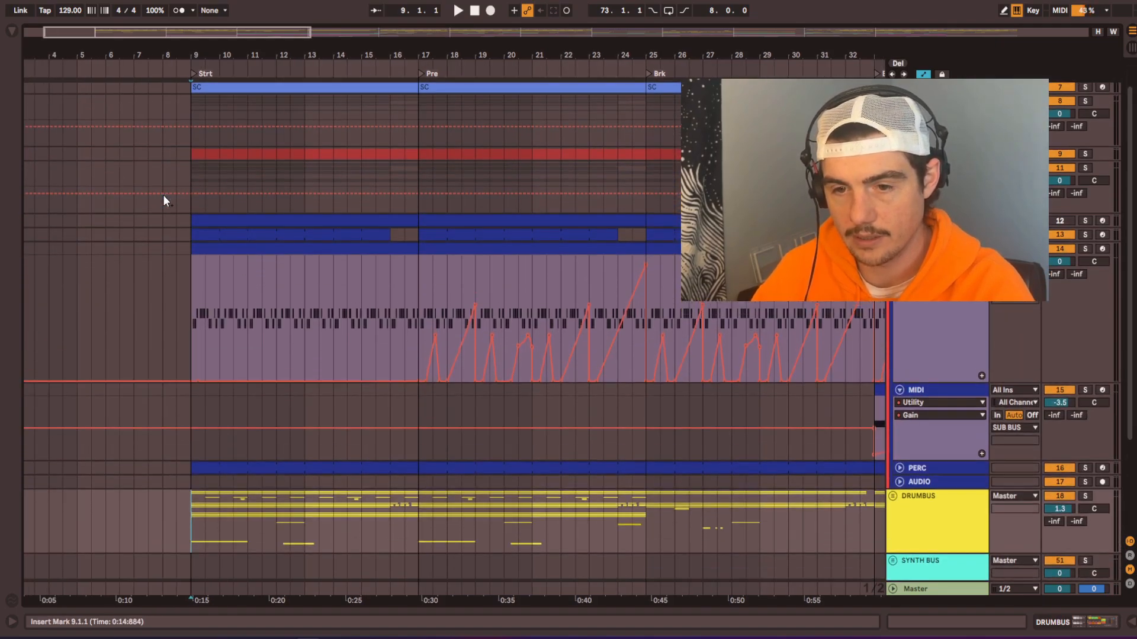
Step: Play from bar 9 with the kick group soloed, and solo SUB, ACID, PERC and DRUMBUS one after another
left_click(192, 154)
left_click(1084, 154)
key("space")
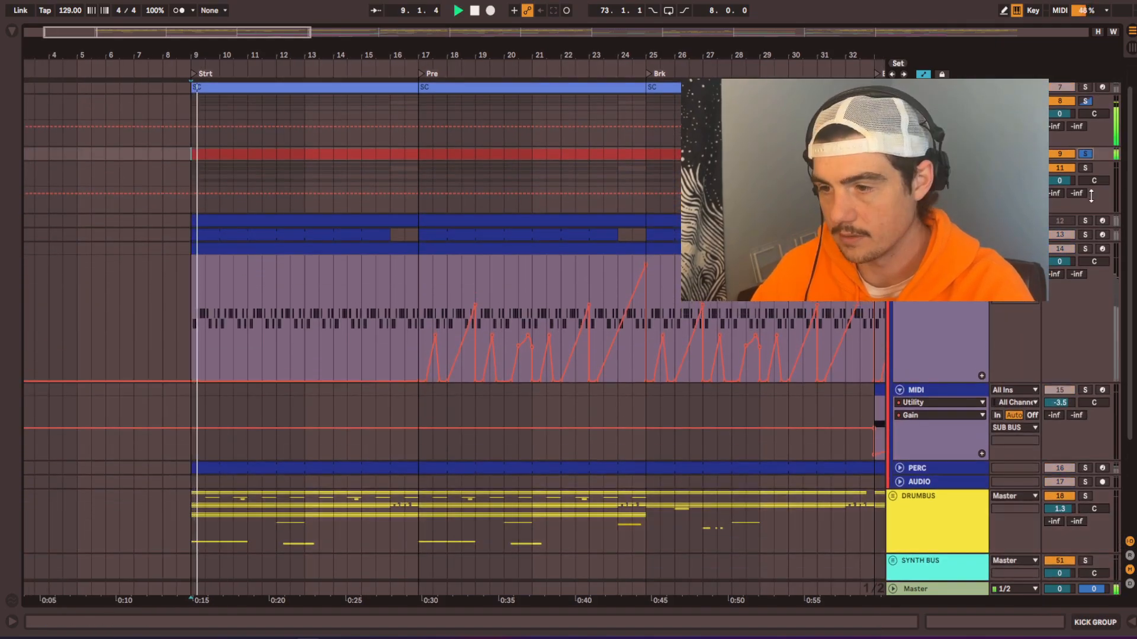
left_click(1085, 235, "ctrl")
left_click(1085, 248, "ctrl")
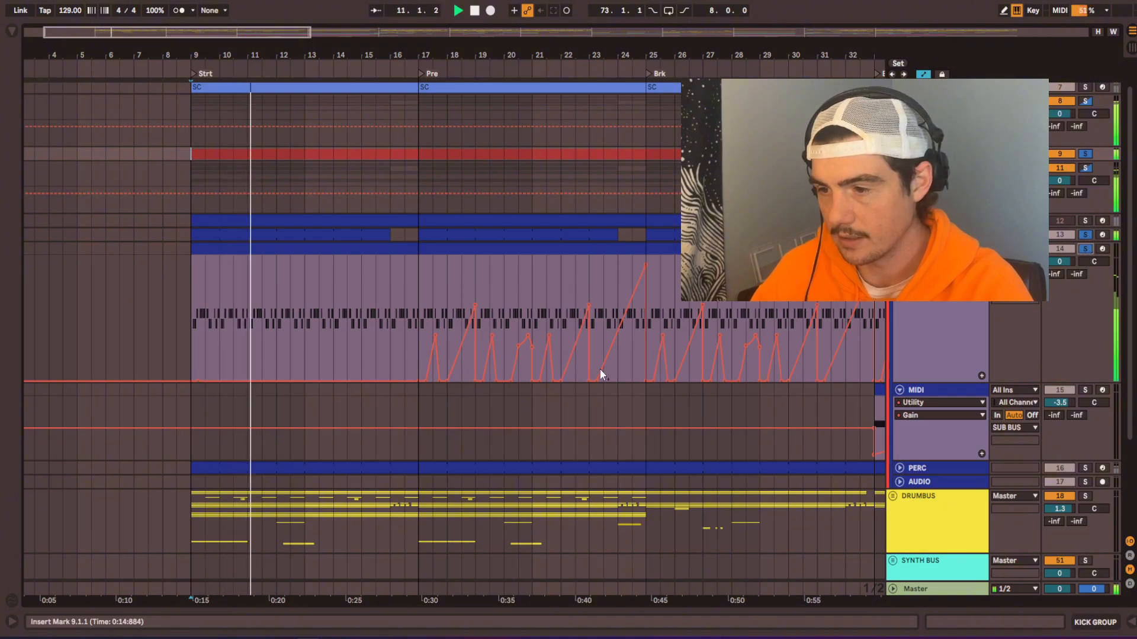
scroll(601, 374, "down", 5)
scroll(652, 426, "right", 1)
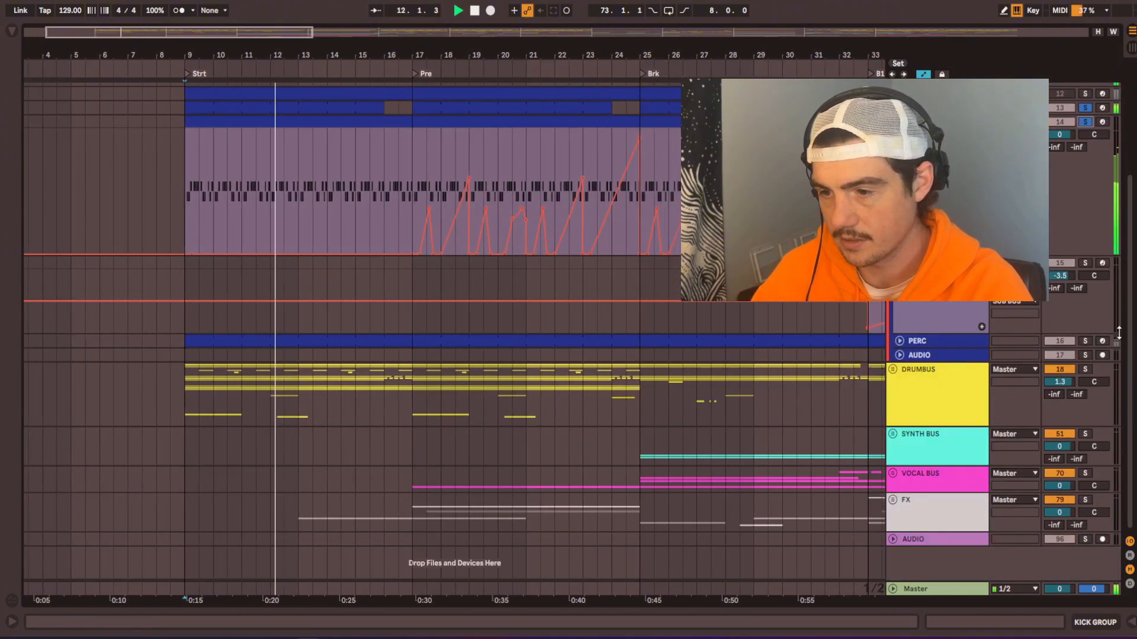
left_click(1085, 341, "ctrl")
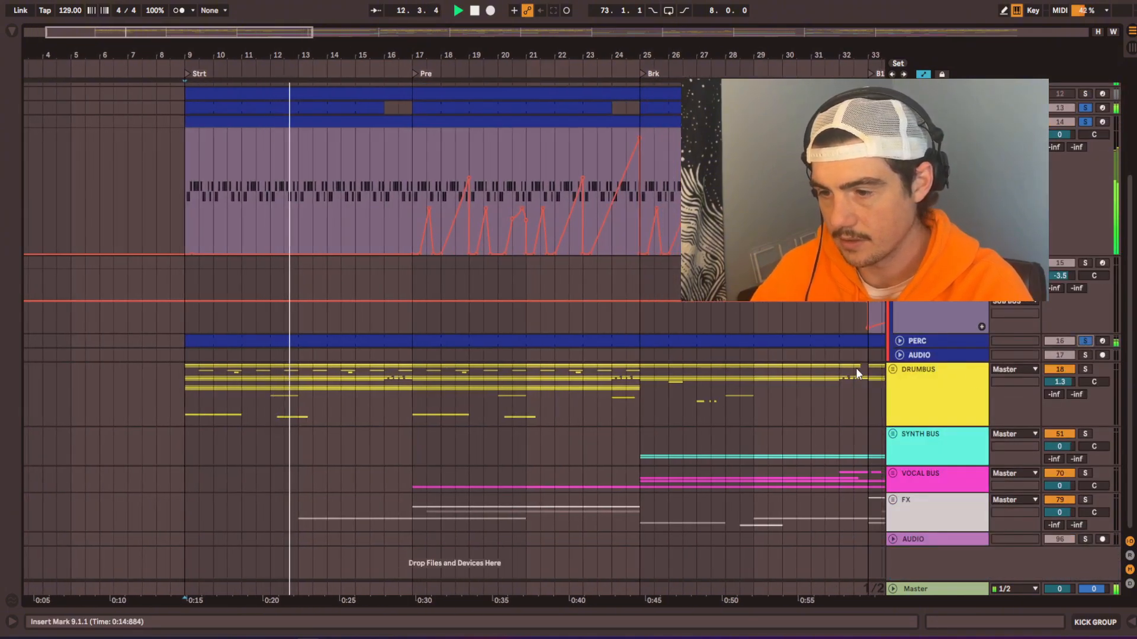
left_click(1084, 369, "ctrl")
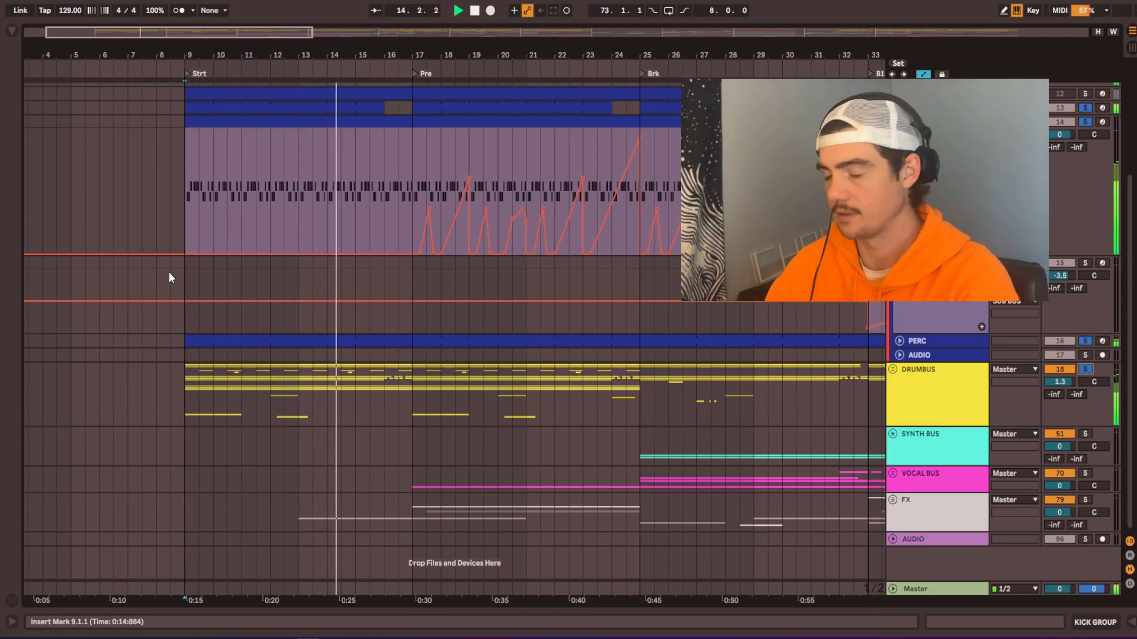
Step: Examine the ACID track's Macro 4 automation across the Strt, Pre and D1.1 sections during playback
scroll(212, 258, "down", 2)
scroll(243, 331, "up", 6)
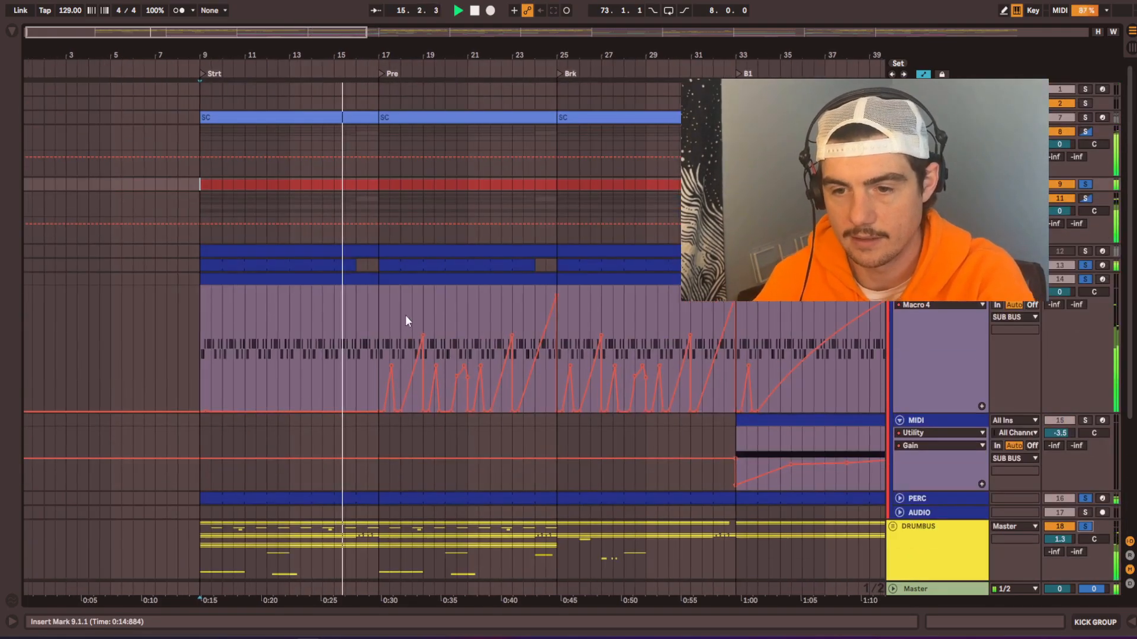
left_click_drag(203, 343, 375, 333)
scroll(385, 332, "down", 3)
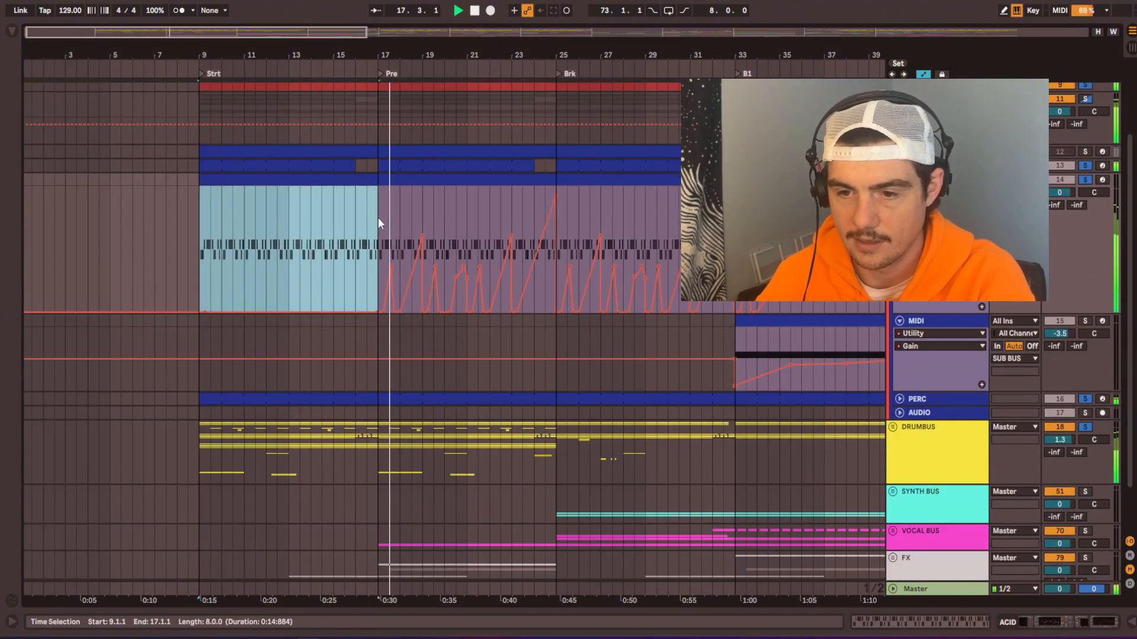
left_click_drag(379, 212, 557, 207)
scroll(471, 253, "down", 2)
scroll(621, 259, "right", 2)
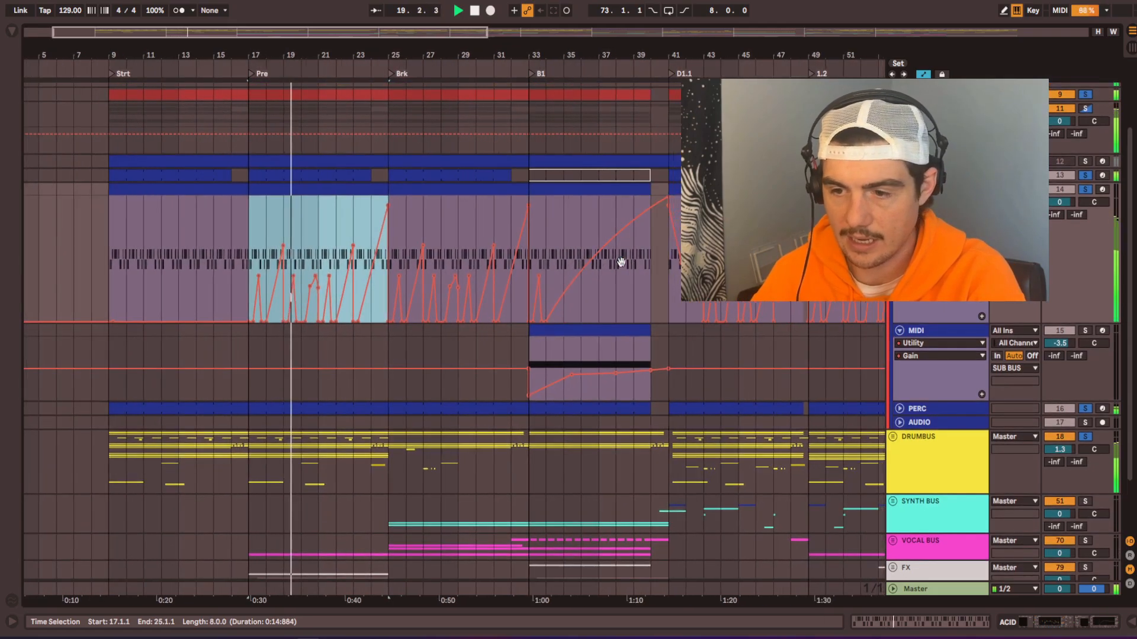
left_click(668, 303)
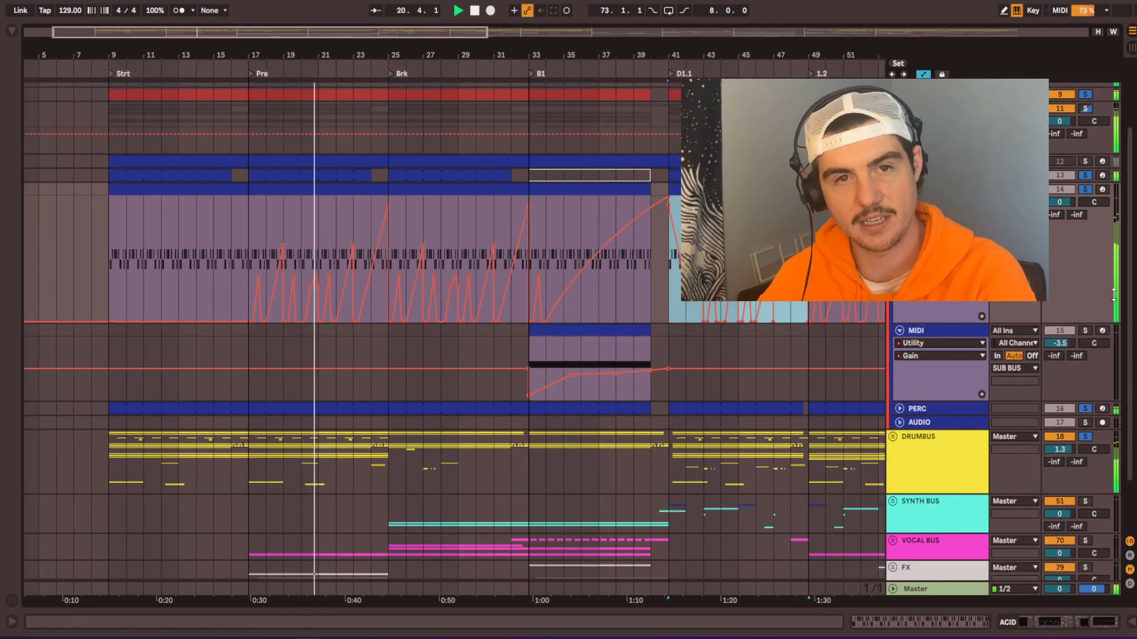
Step: Stop playback and select the DRUMBUS section from bar 9 to bar 25 for inspection
left_click(254, 212)
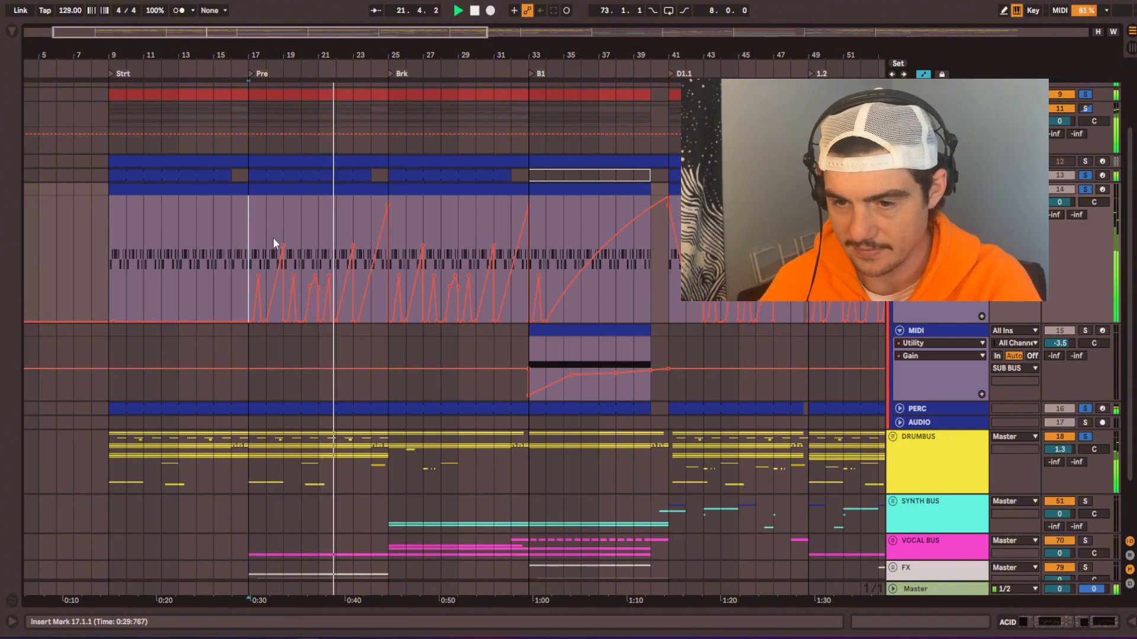
key("plus")
scroll(438, 272, "left", 2)
key("space")
key("minus")
scroll(385, 394, "down", 2)
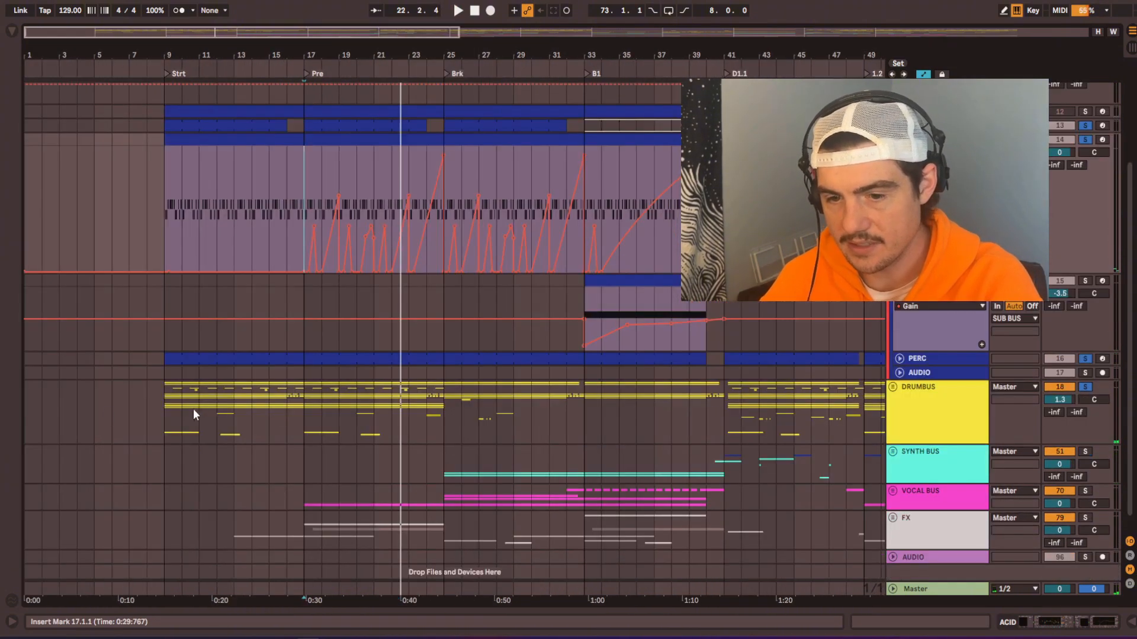
left_click_drag(165, 414, 436, 417)
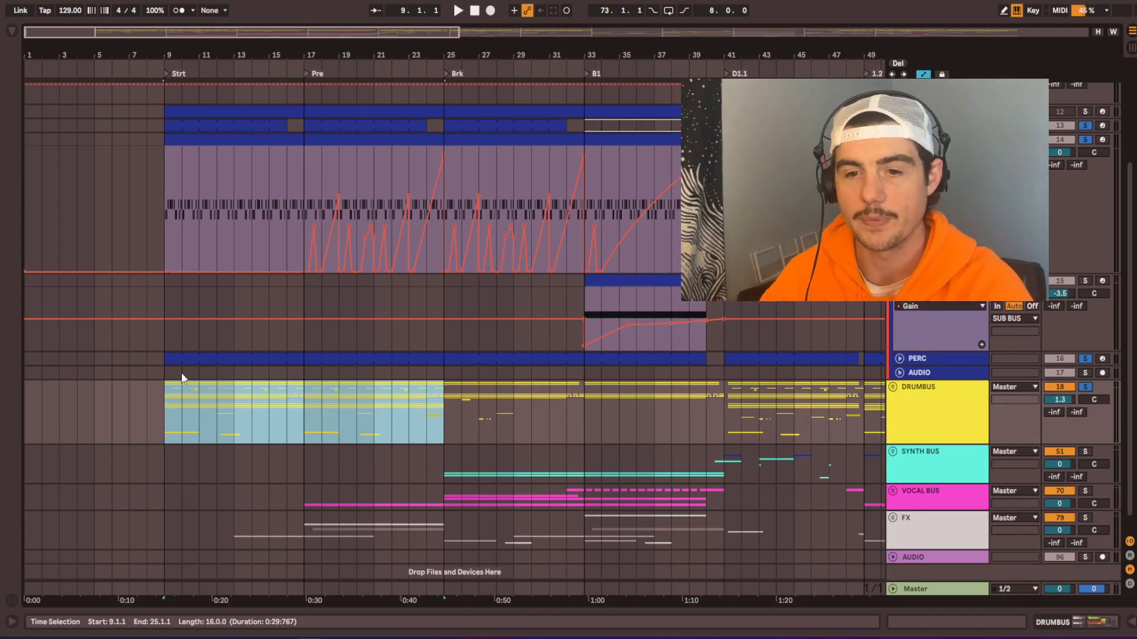
Step: Rename the Strt locator at bar 9 to MIXIN
key("minus")
left_click(105, 425)
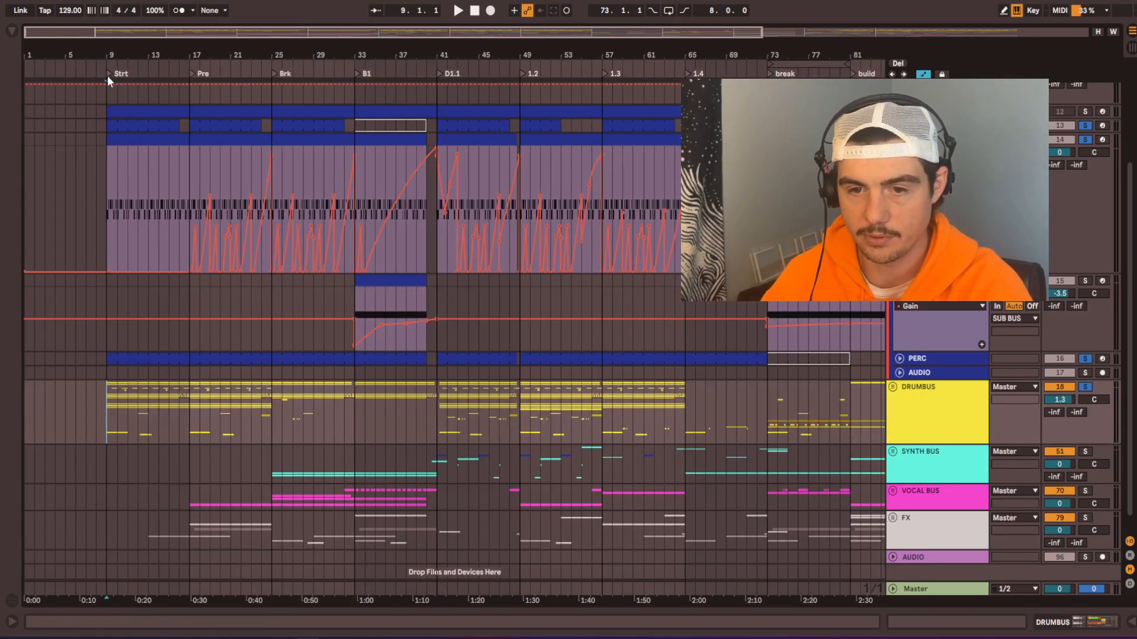
right_click(108, 76)
left_click(128, 91)
type("MIX")
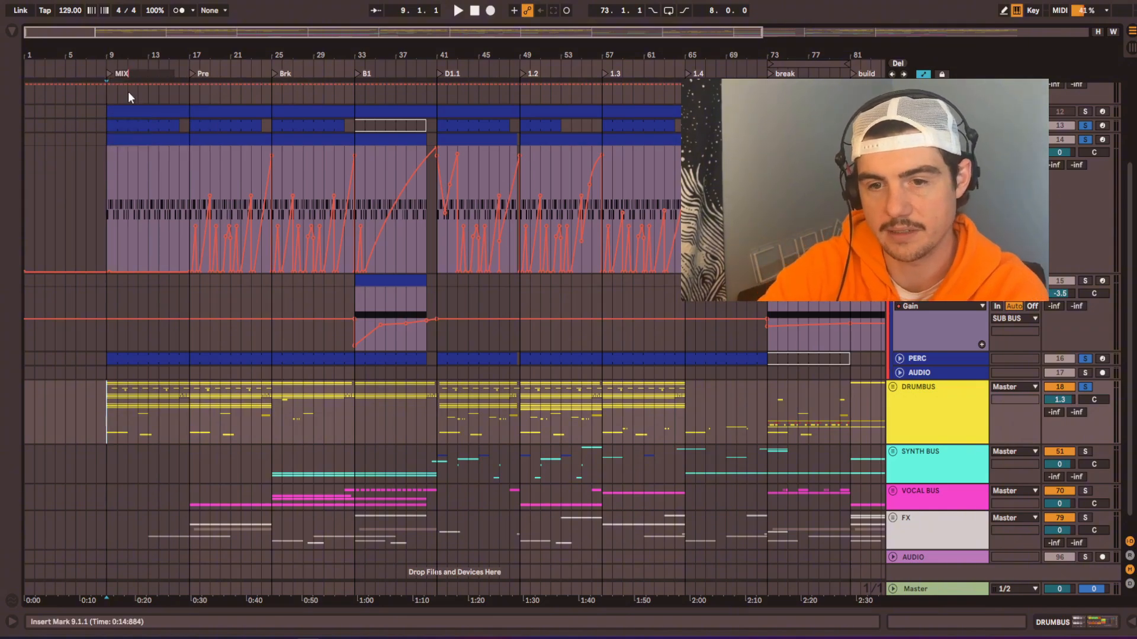
type("IN")
key("Return")
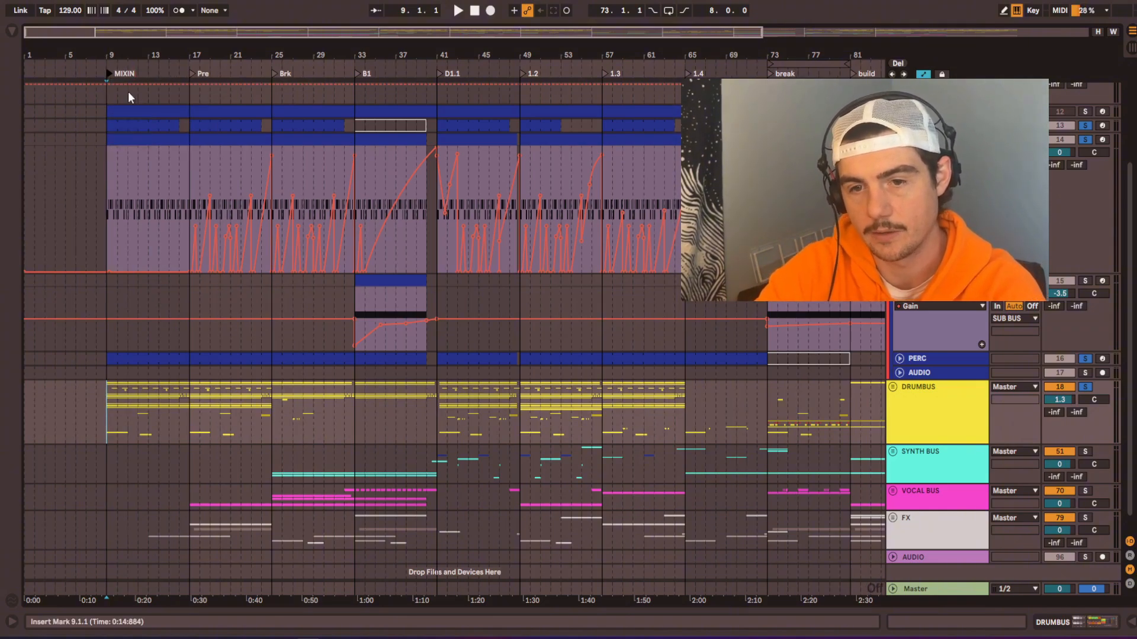
Step: Insert 8 bars of empty time at the very start of the arrangement
left_click(107, 138)
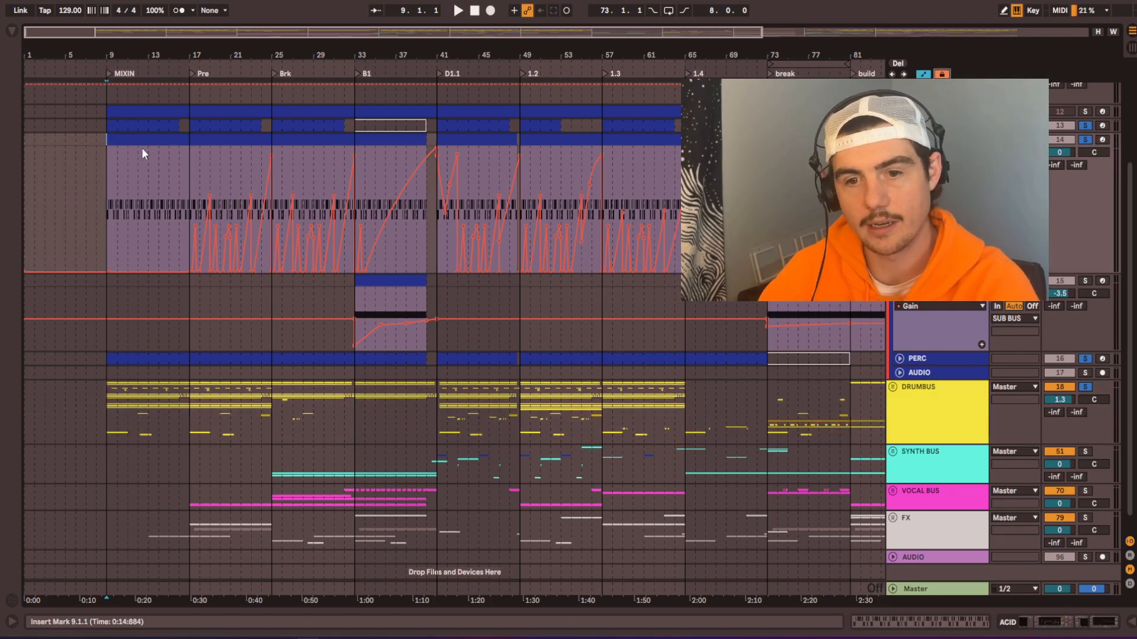
left_click(105, 143)
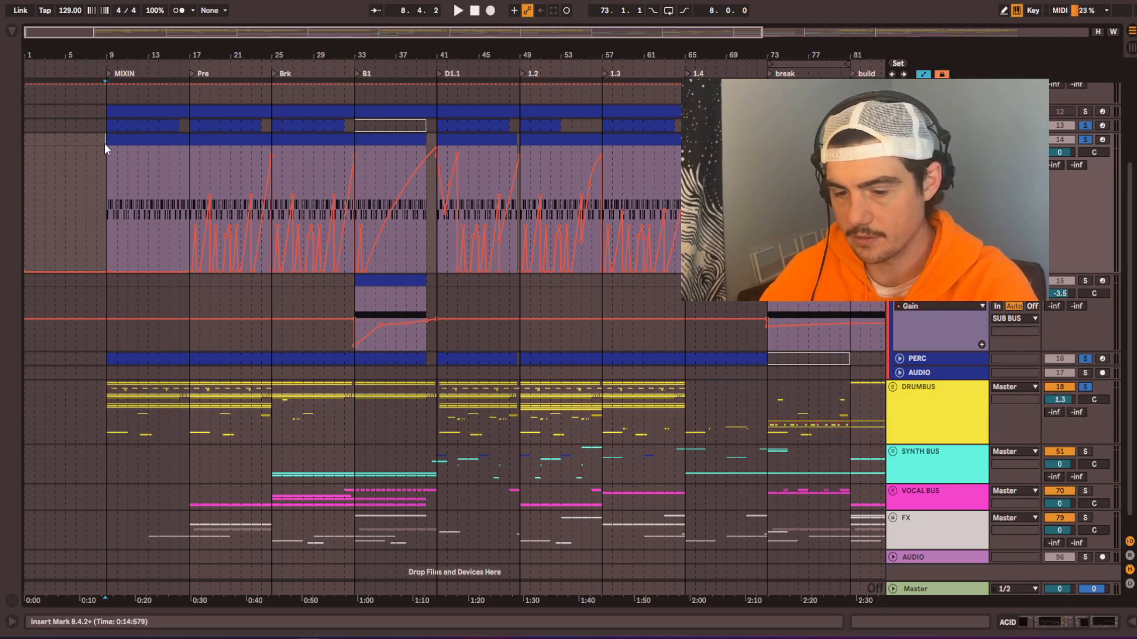
key("Home")
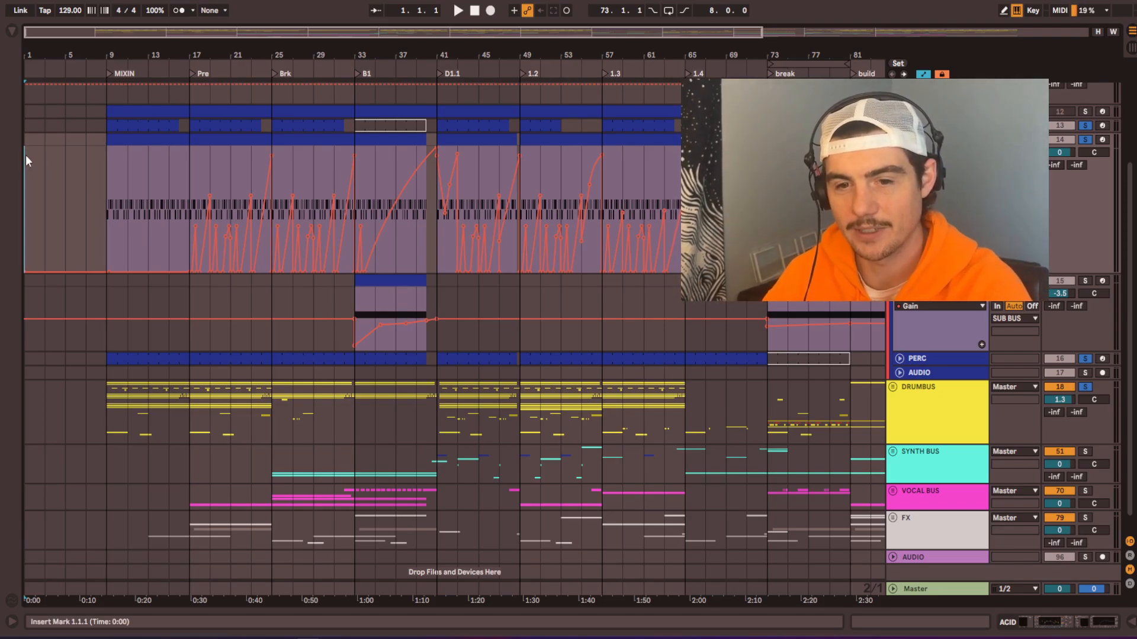
key("ctrl+i")
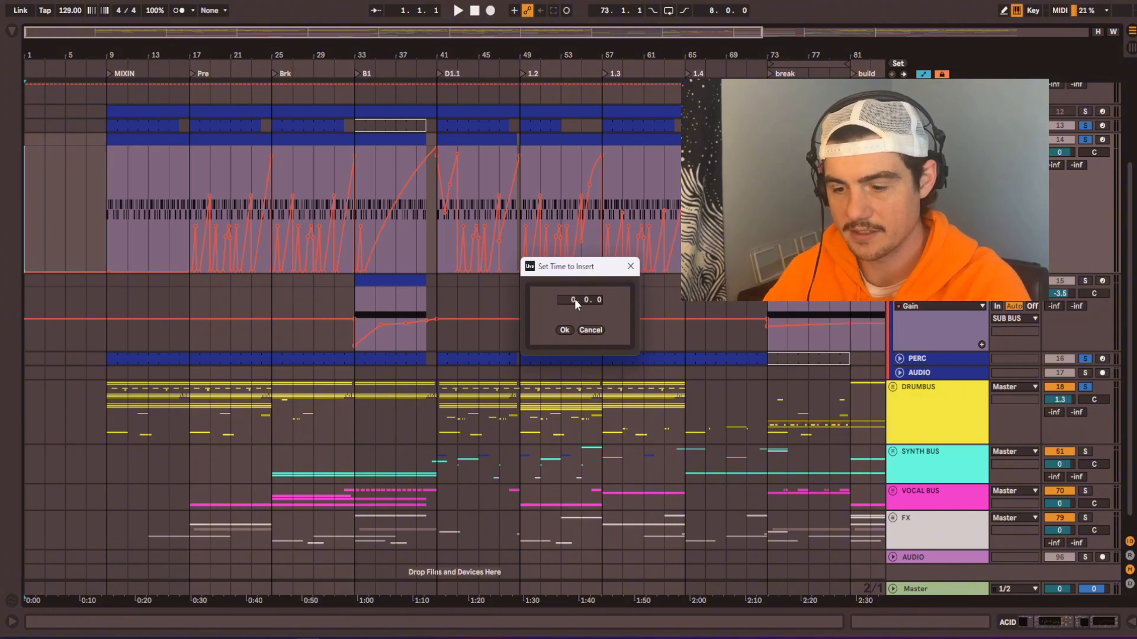
type("8")
left_click(565, 330)
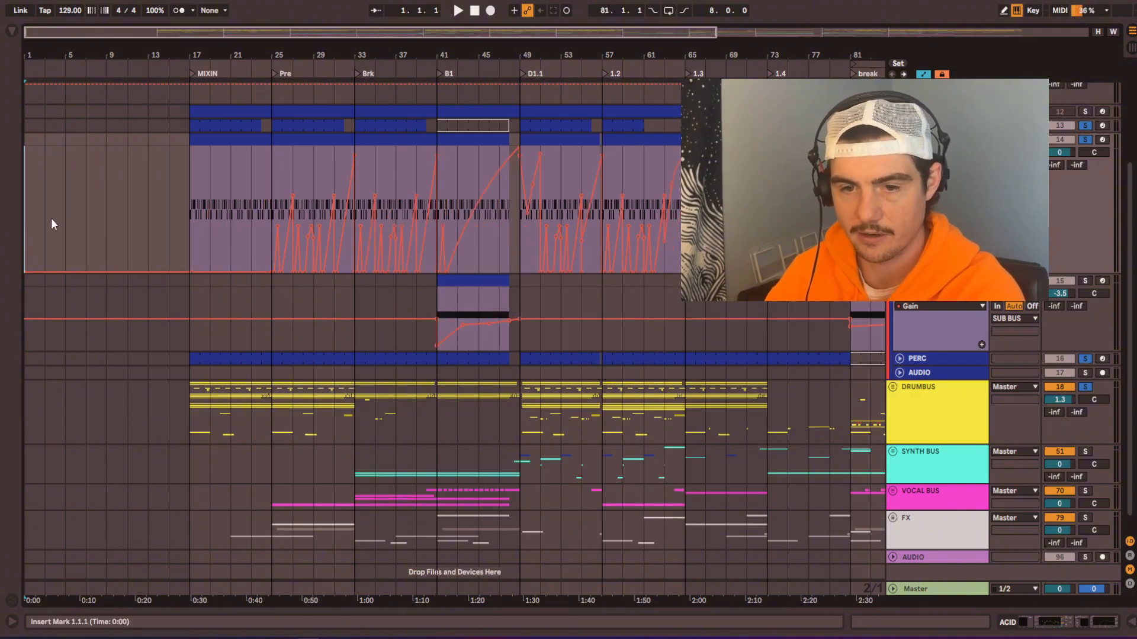
Step: Expand the kick group to reveal its audio track and collapse the SUB BUS group
left_click_drag(106, 183, 272, 190)
left_click(30, 186)
scroll(30, 186, "up", 5)
scroll(269, 193, "up", 1)
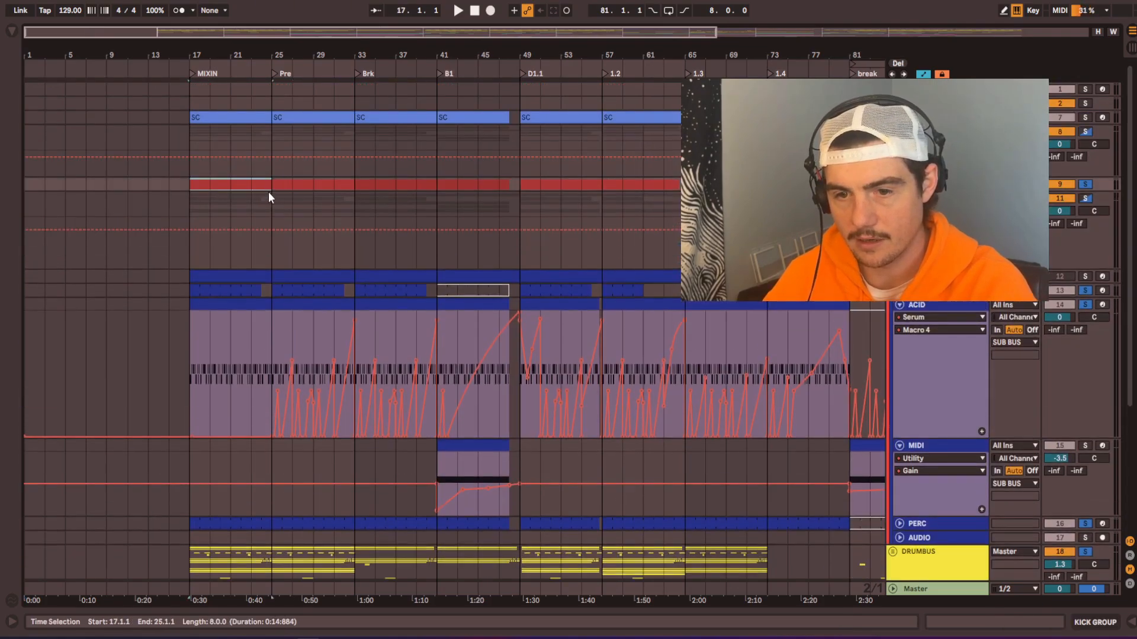
key("u")
scroll(495, 223, "down", 1)
scroll(271, 356, "down", 7)
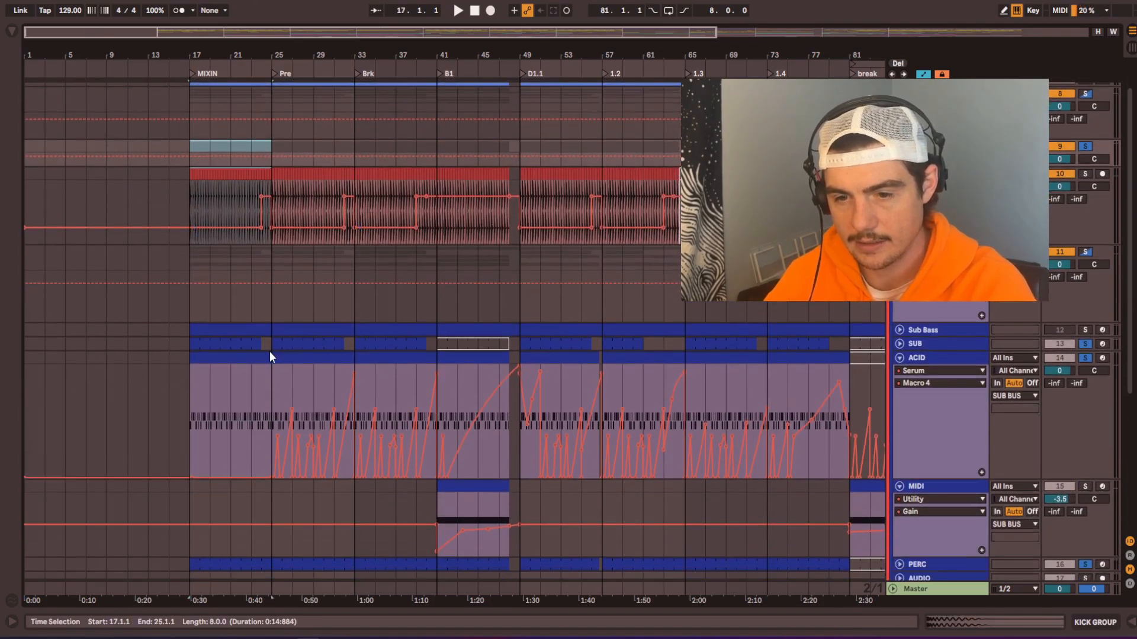
left_click(892, 252)
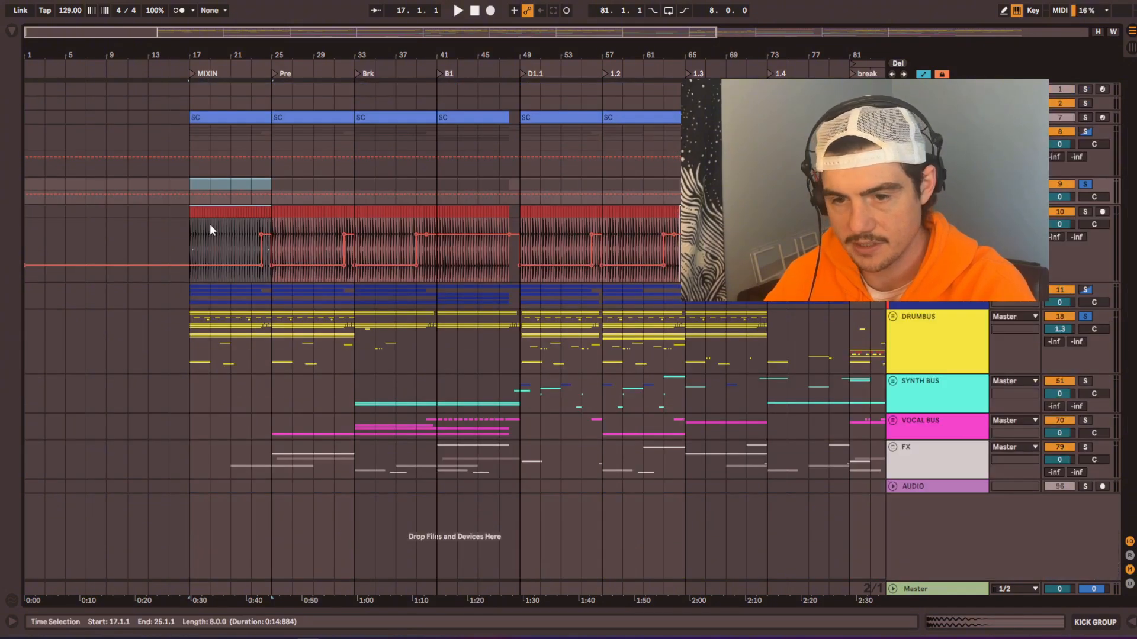
Step: Copy the kick audio from bars 17 to 25 and paste it at bar 1 on the same track
scroll(210, 224, "up", 3)
scroll(193, 223, "left", 4)
left_click_drag(305, 205, 443, 205)
key("ctrl+c")
left_click(31, 221)
key("ctrl+v")
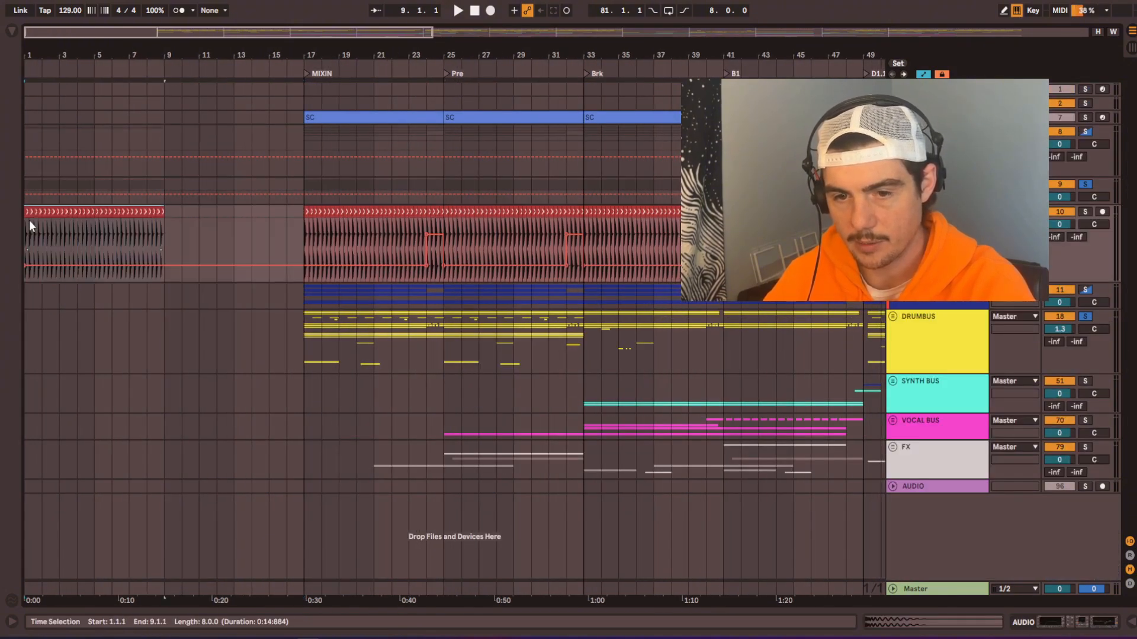
Step: Show the kick track's devices and play from around bar 23 to hear its EQ Eight automation
left_click(416, 237)
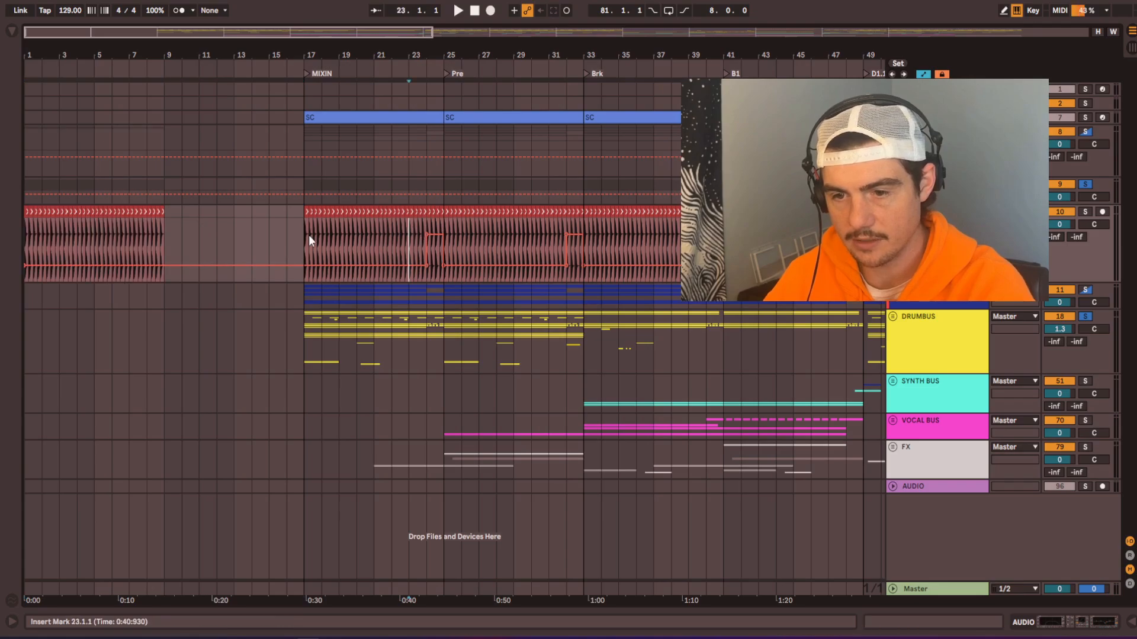
key("shift+Tab")
key("shift+Tab")
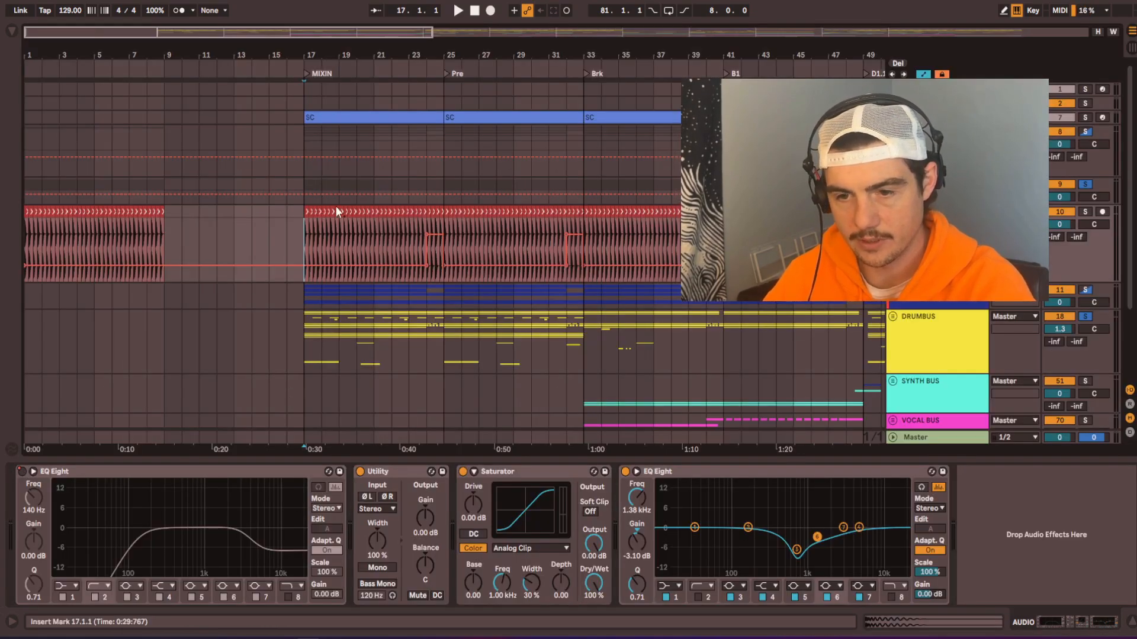
scroll(422, 223, "up", 3)
left_click(422, 222)
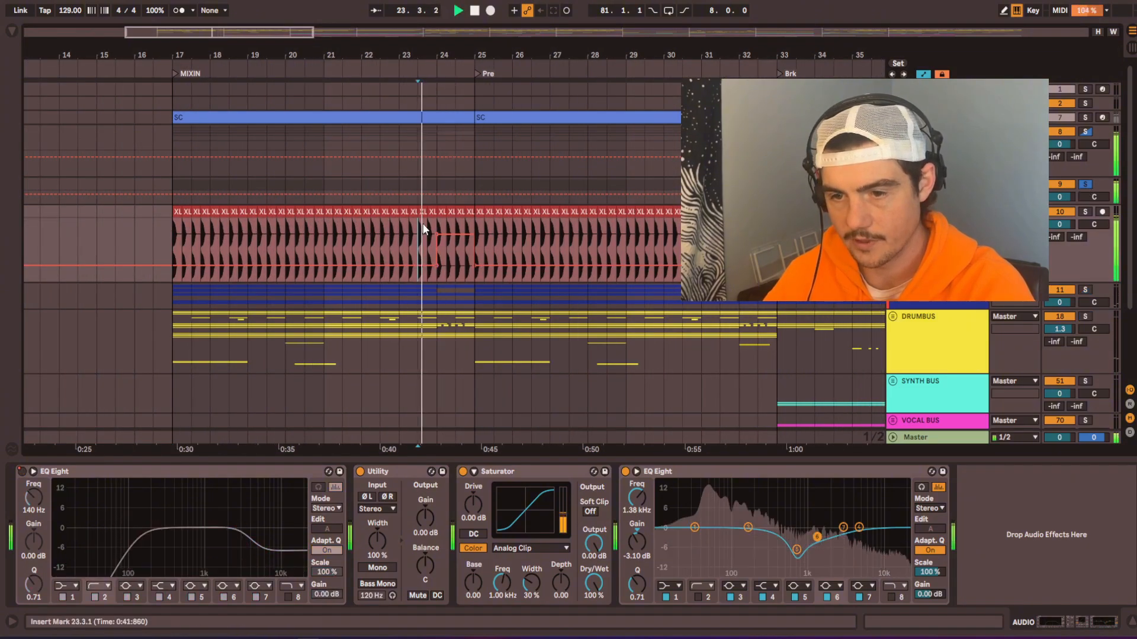
key("space")
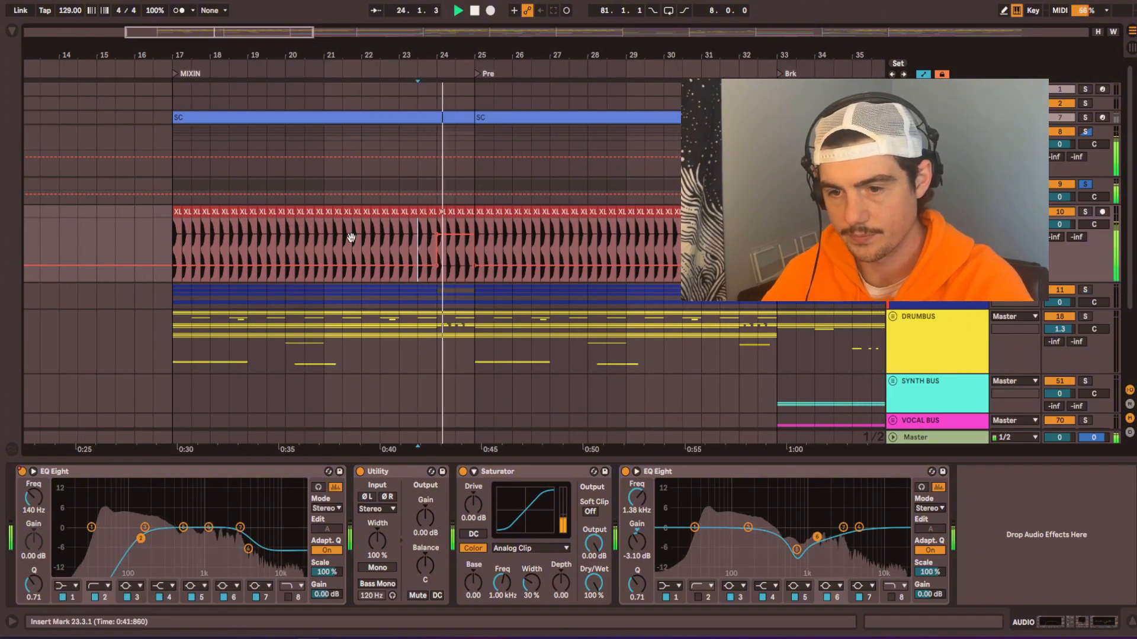
Step: Switch the kick's EQ Eight on through automation from bar 1 to bar 9 and play from bar 1
scroll(442, 250, "left", 10)
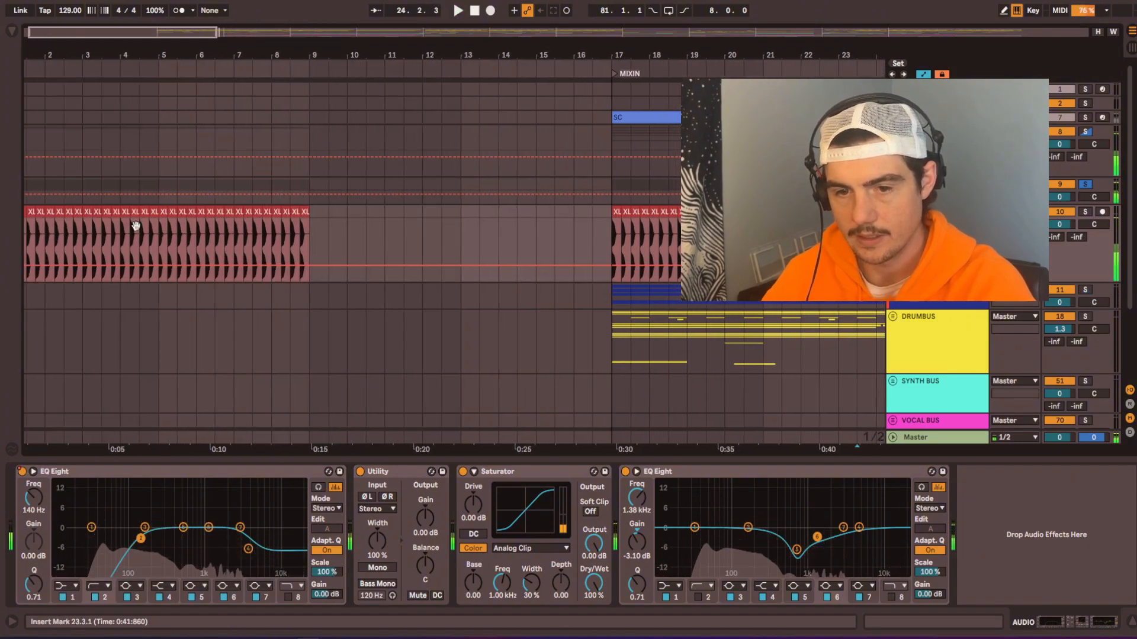
key("space")
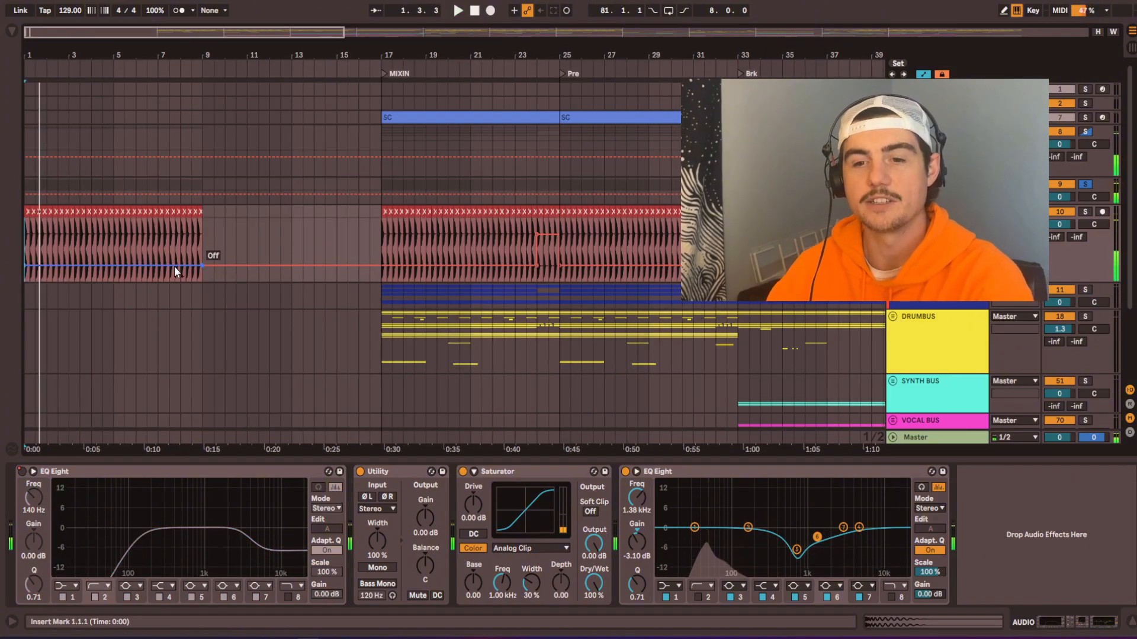
left_click_drag(175, 265, 128, 235)
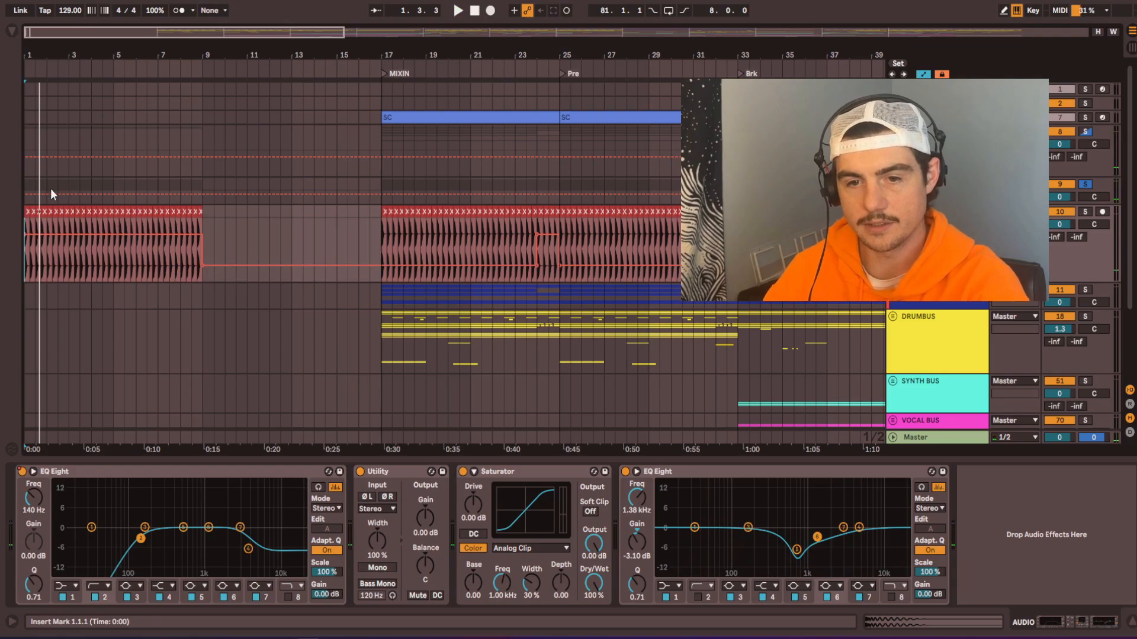
left_click(26, 186)
key("space")
Step: Expand the DRUMBUS and HATS groups to reveal the individual hat tracks
scroll(436, 244, "down", 3)
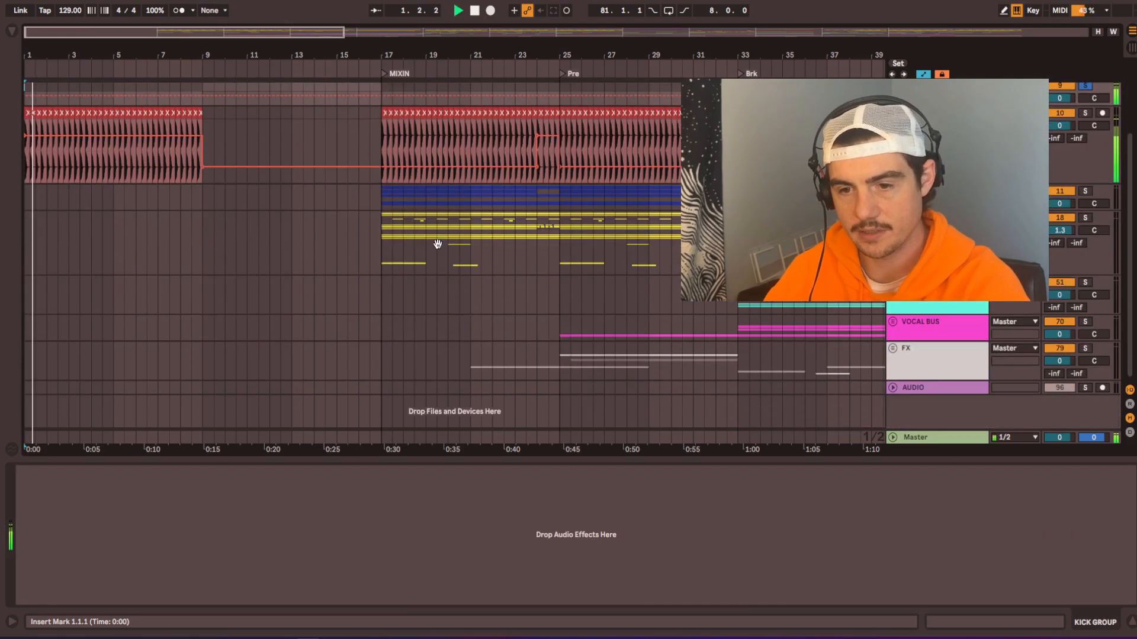
left_click(407, 243)
scroll(407, 237, "down", 4)
left_click(418, 198)
scroll(423, 219, "down", 2)
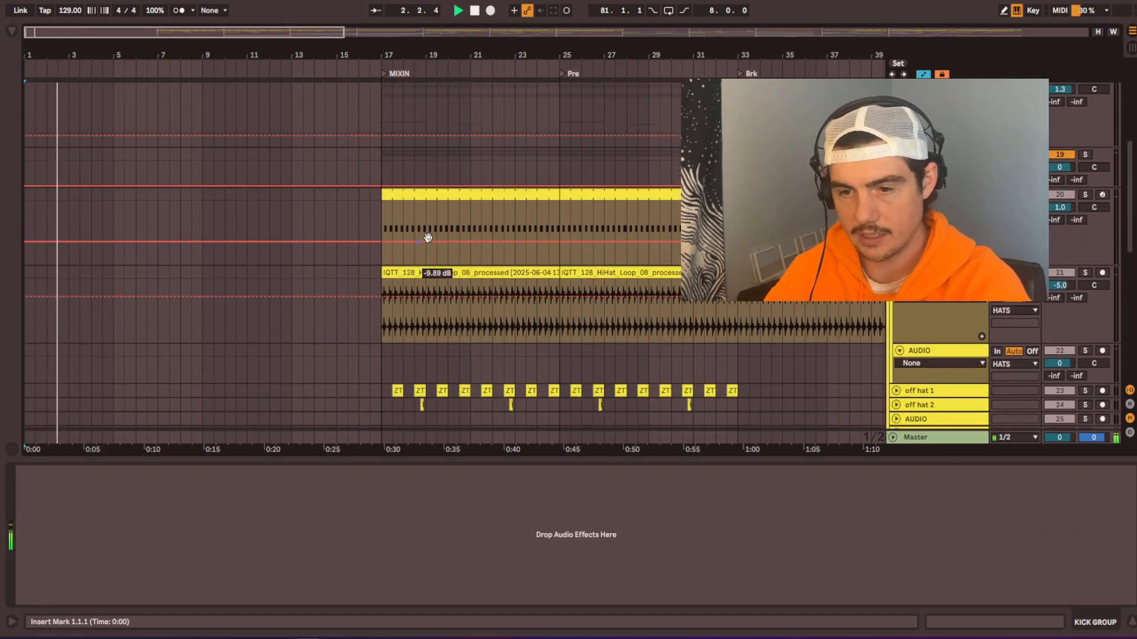
Step: Copy the Hi Hat 1 and Top Hats clips from bars 17 to 25 to bar 1 and play the intro
left_click_drag(375, 327, 560, 195)
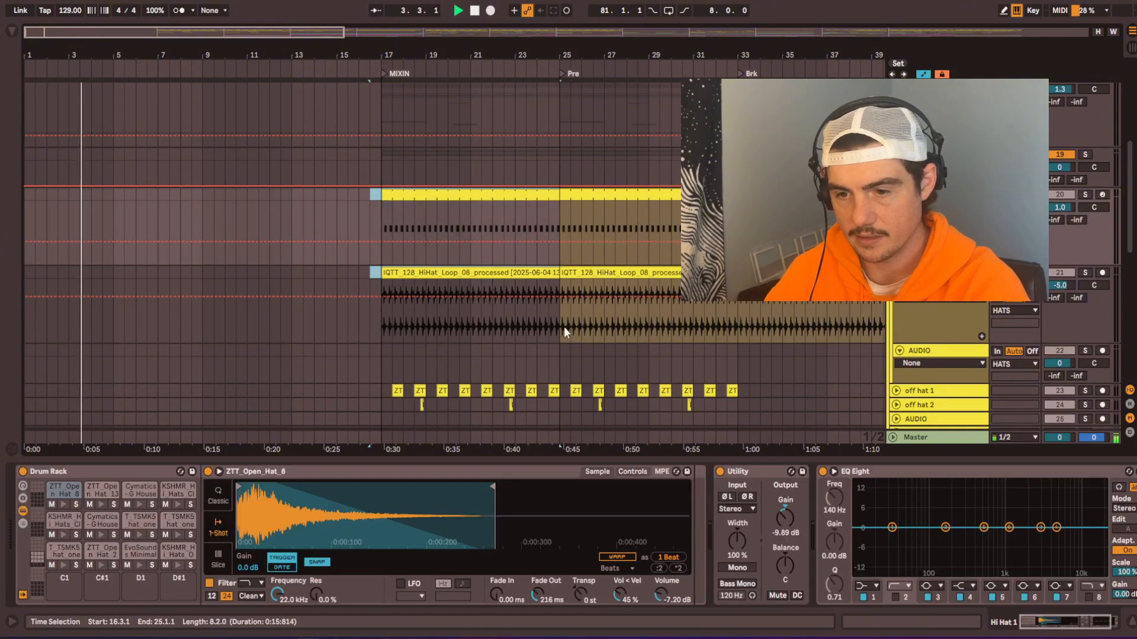
left_click_drag(563, 326, 59, 213)
left_click(375, 197)
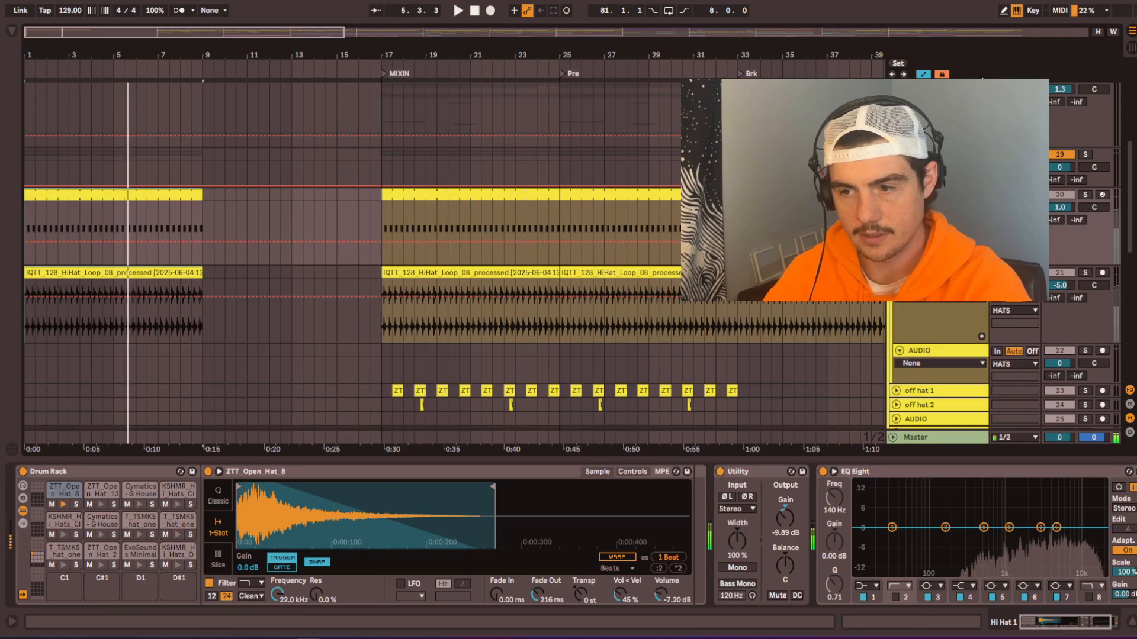
key("space")
scroll(560, 208, "up", 3)
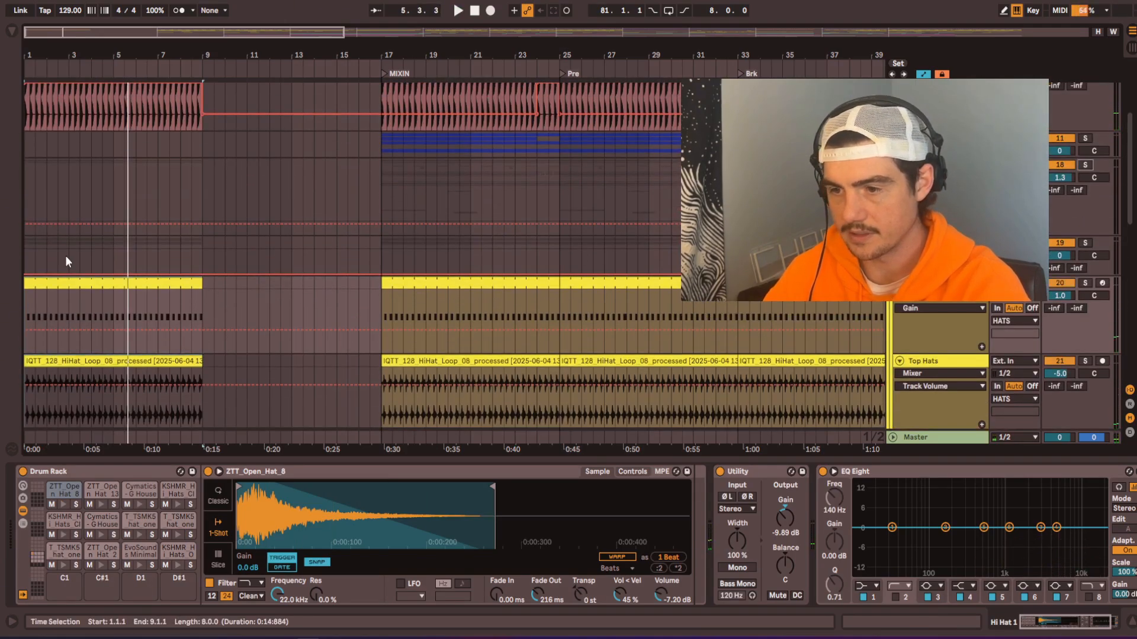
key("space")
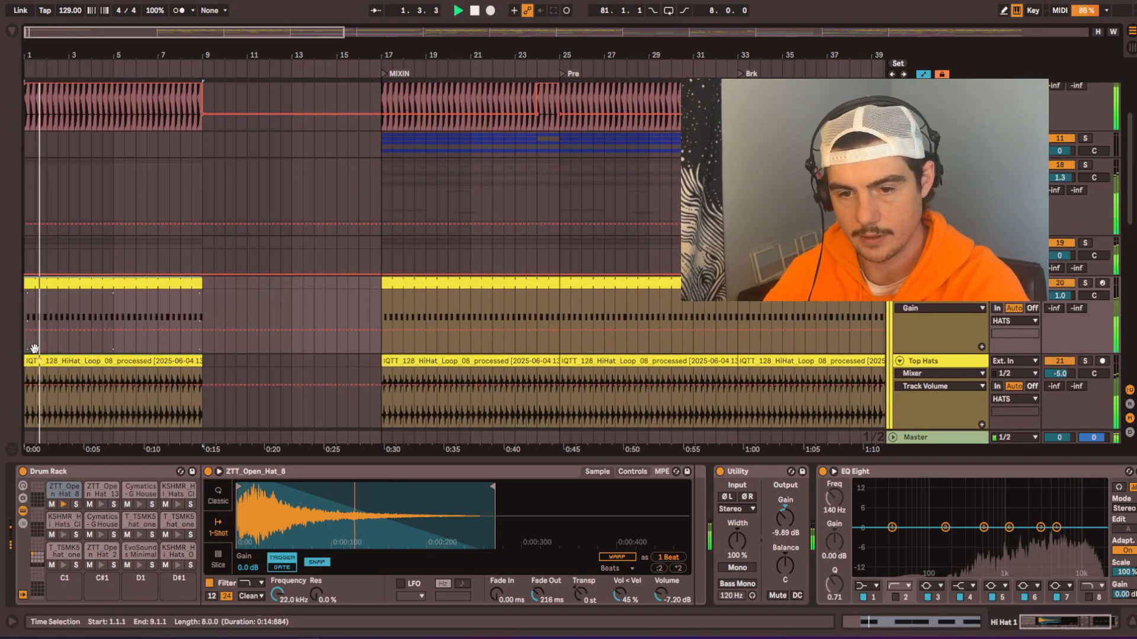
Step: Expand the CLAPS group to reveal its clap tracks around the MIXIN section
scroll(134, 134, "down", 5)
scroll(135, 135, "down", 6)
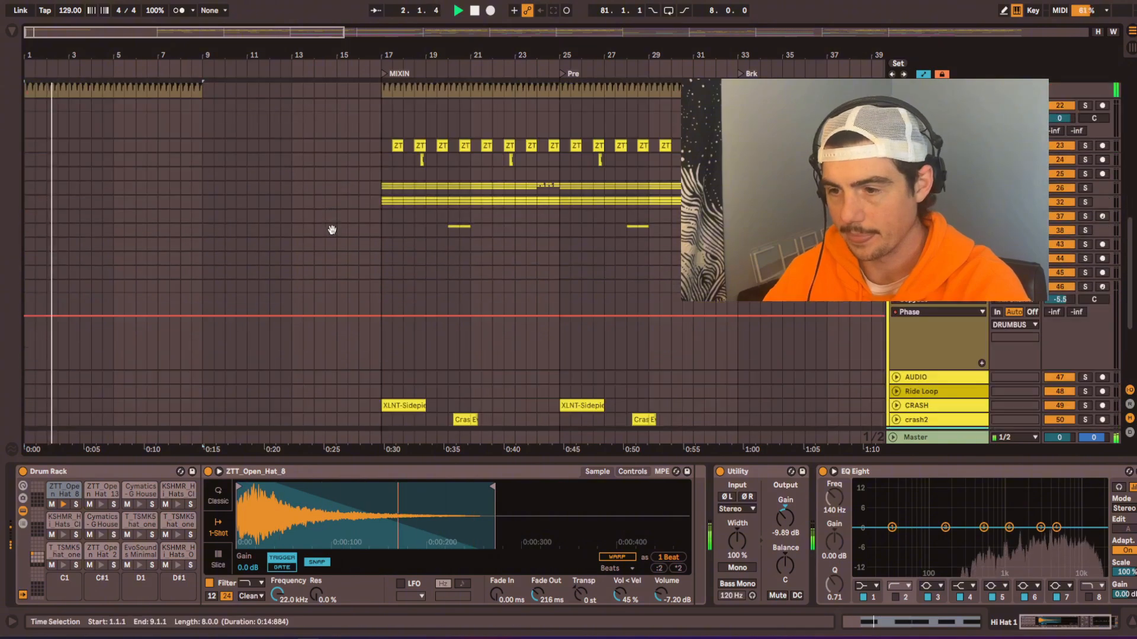
double_click(466, 189)
scroll(439, 258, "up", 1)
scroll(394, 315, "up", 2)
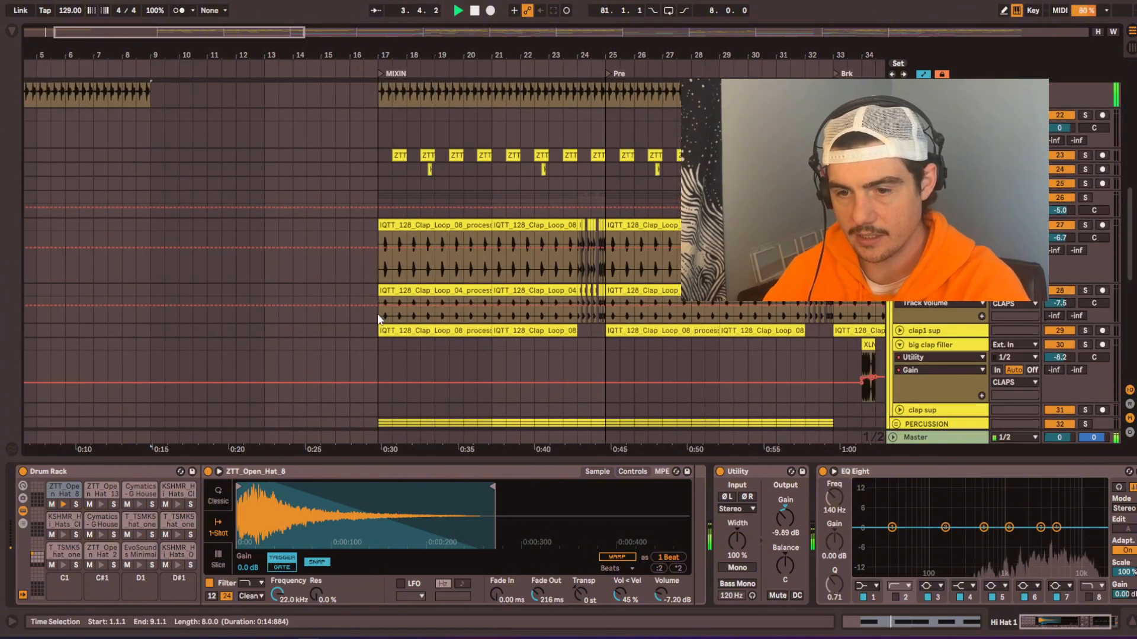
Step: Try the clap 2 loop from bars 17 to 21 at bar 1 and delete that copy
left_click_drag(377, 314, 437, 308)
left_click(493, 294)
scroll(203, 305, "left", 5)
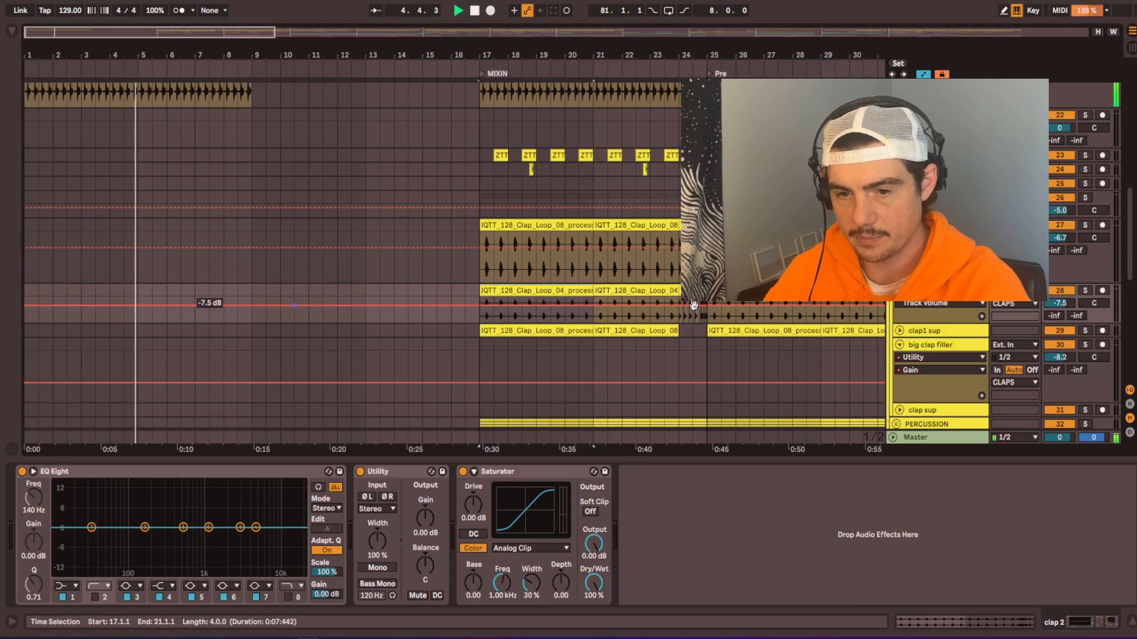
left_click(32, 293)
key("ctrl+v")
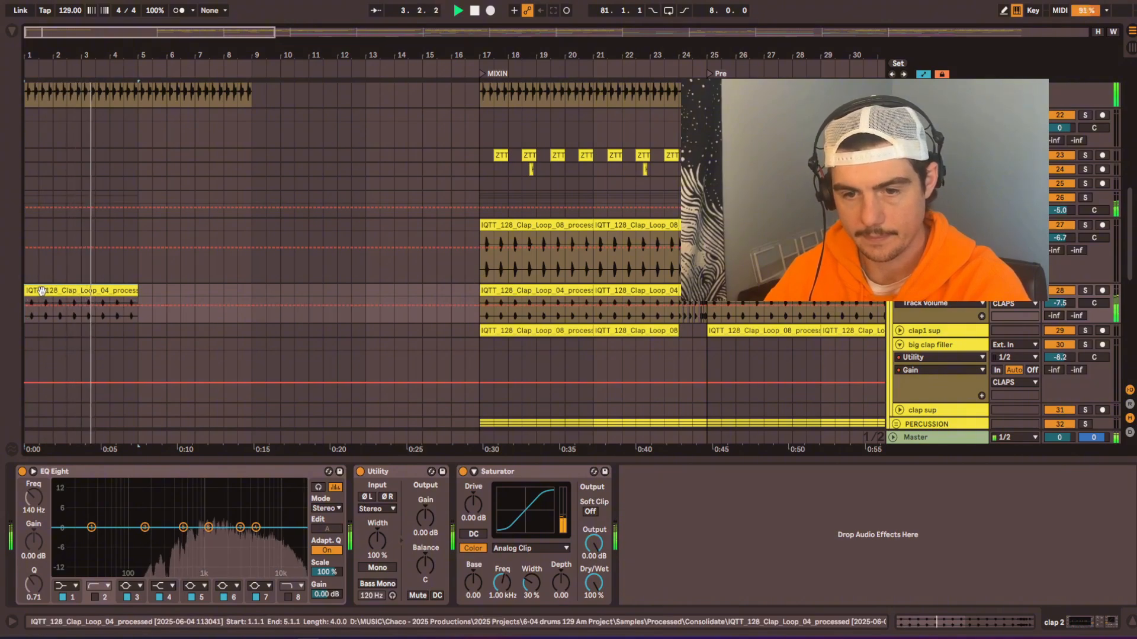
key("Delete")
Step: Copy the cla p1 loop from bar 17 to bar 1 and duplicate it to fill the intro up to bar 9
left_click_drag(489, 260, 77, 224)
key("space")
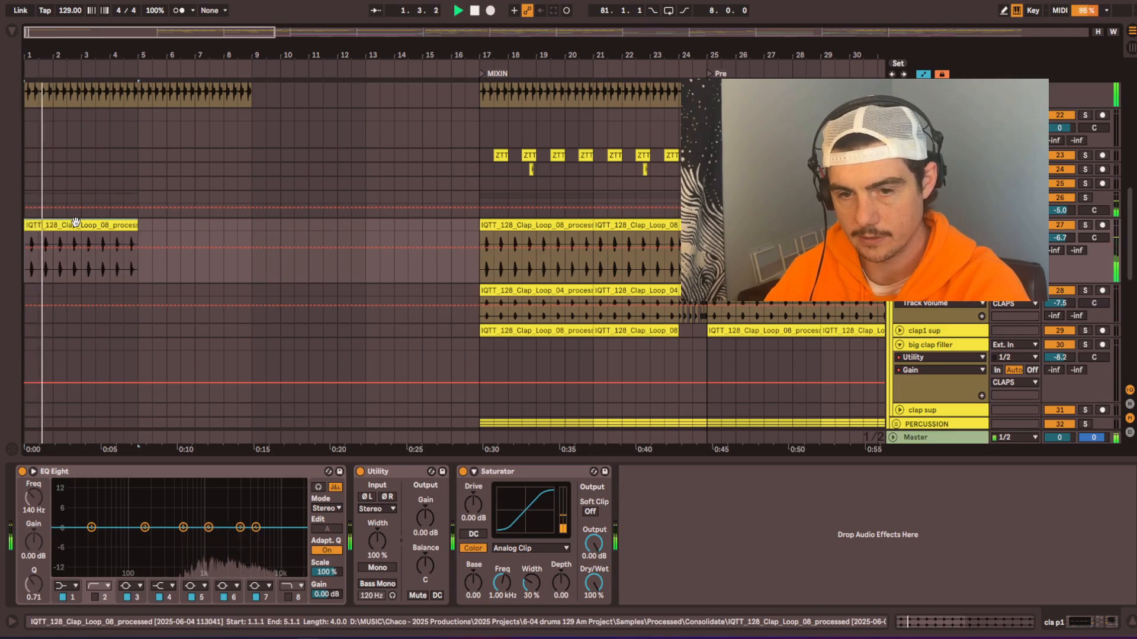
key("ctrl+d")
scroll(76, 222, "up", 3)
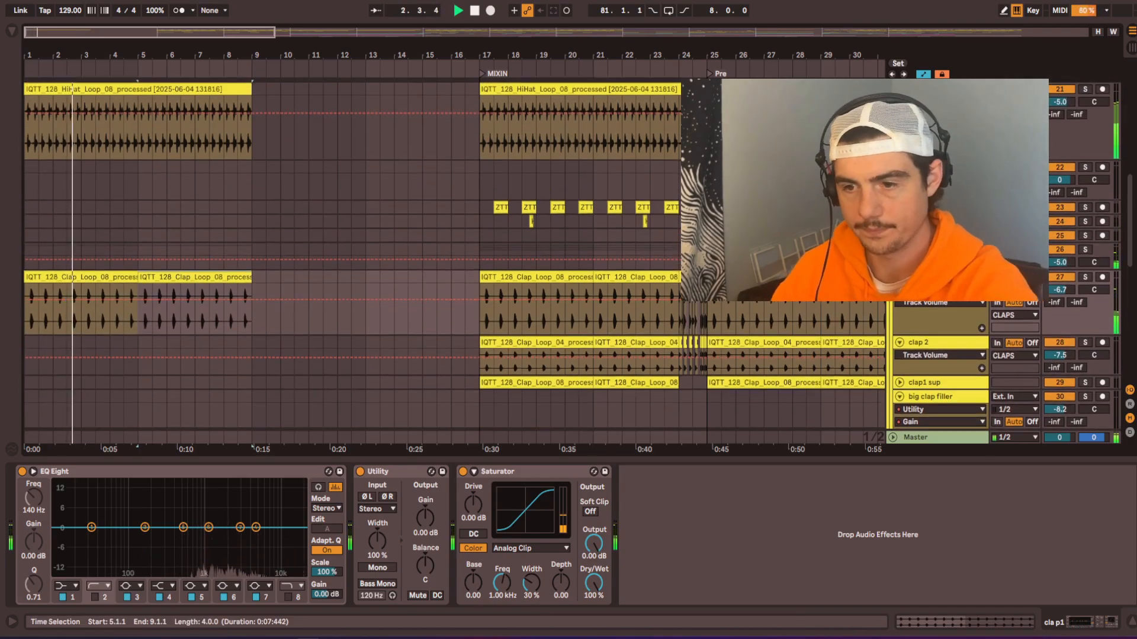
Step: Collapse the individual tracks inside the HATS group
left_click(933, 167)
key("alt+u")
scroll(106, 176, "down", 3)
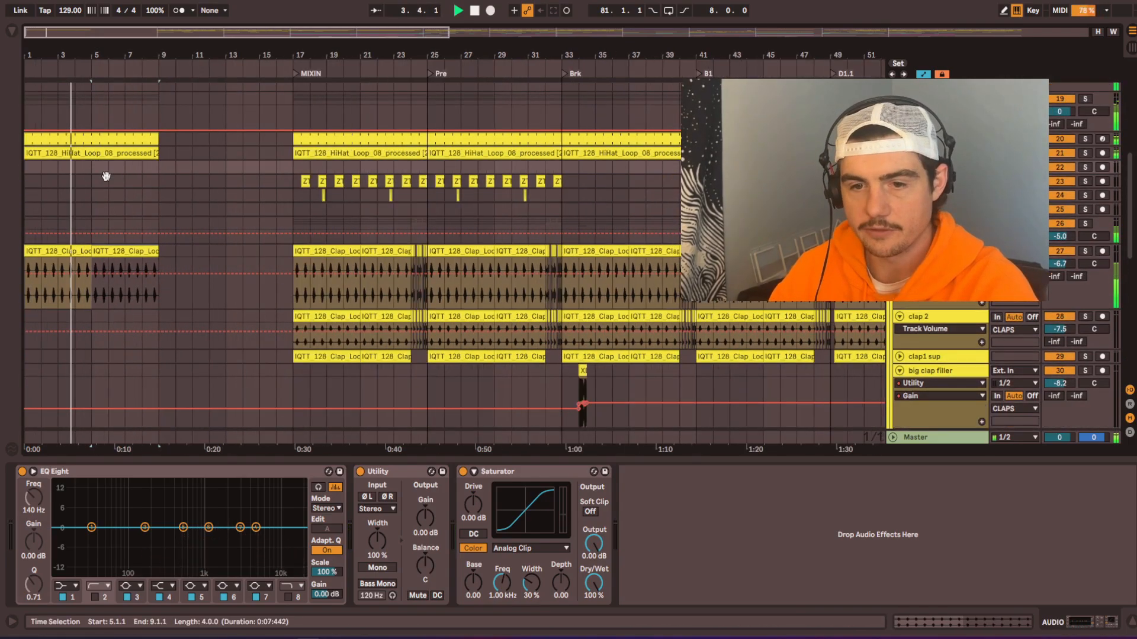
Step: Select the kick clips from bar 8 to bar 9 and play through the end of the 8-bar intro
scroll(164, 398, "up", 8)
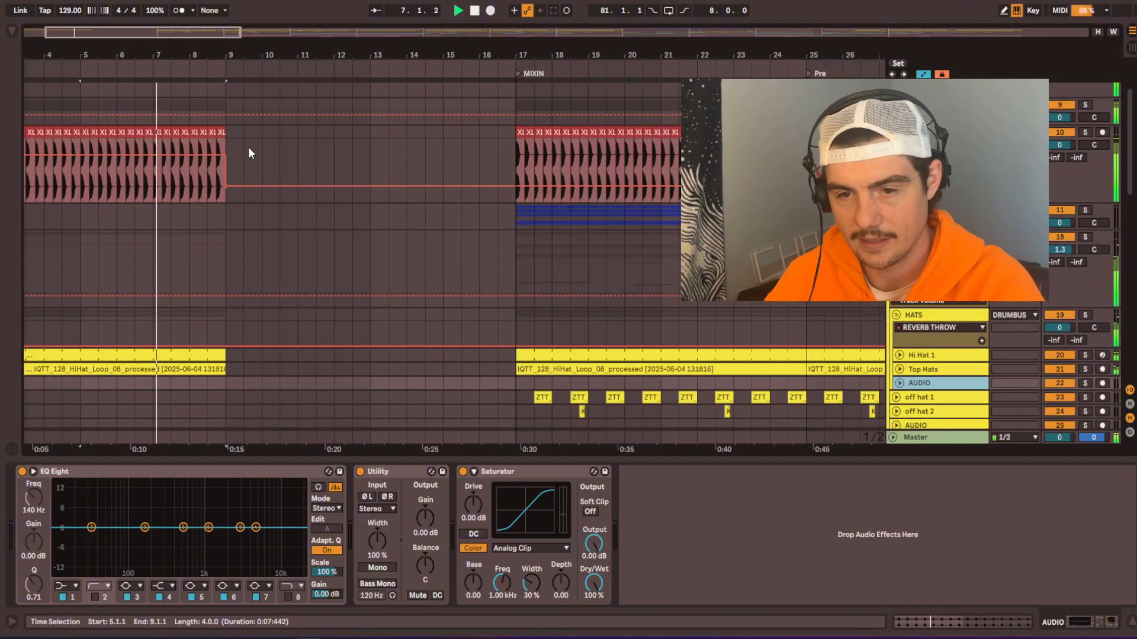
left_click(228, 143)
left_click(207, 138)
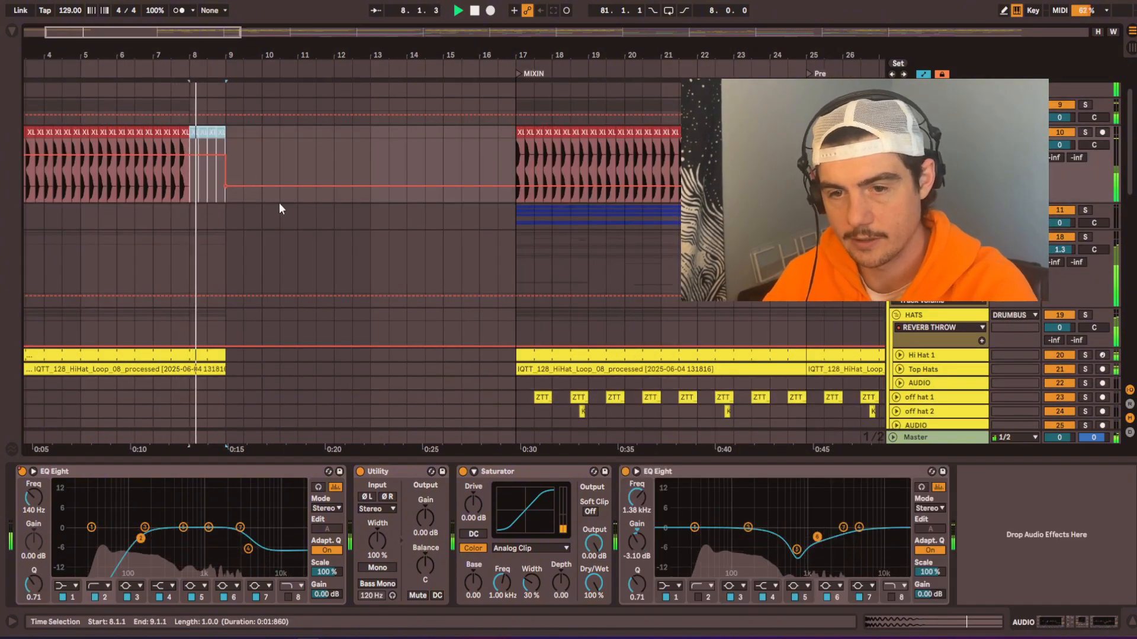
left_click_drag(243, 246, 332, 264)
scroll(186, 180, "down", 3)
key("space")
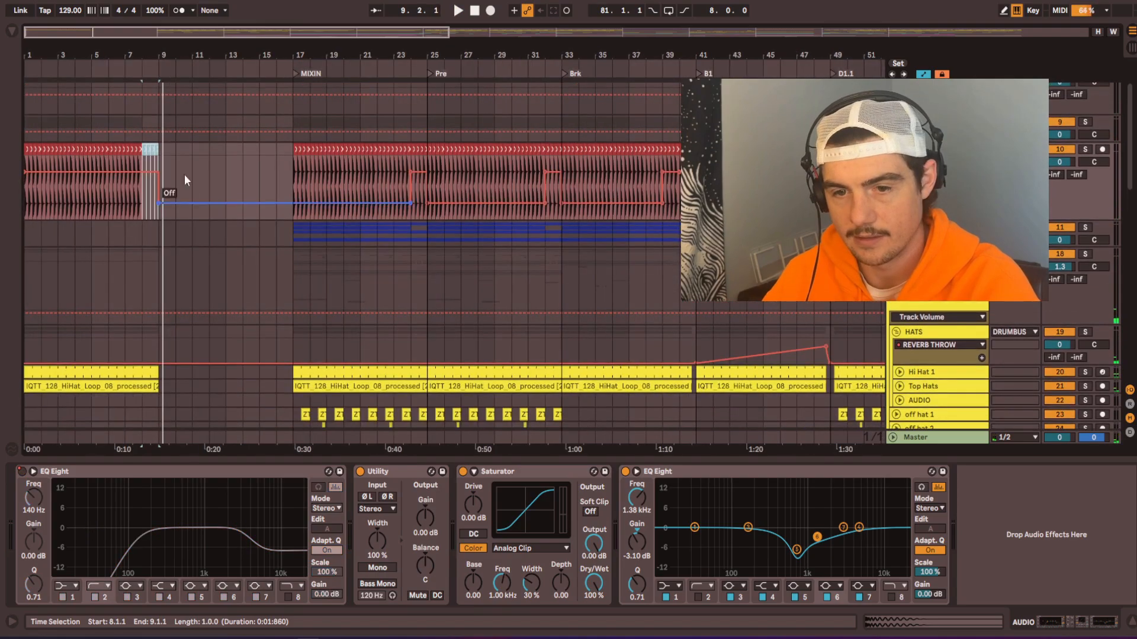
Step: Delete the kick between bars 8 and 9 and duplicate the kick's bars 1 to 9 at bar 9
scroll(134, 145, "up", 5)
left_click_drag(196, 152, 267, 148)
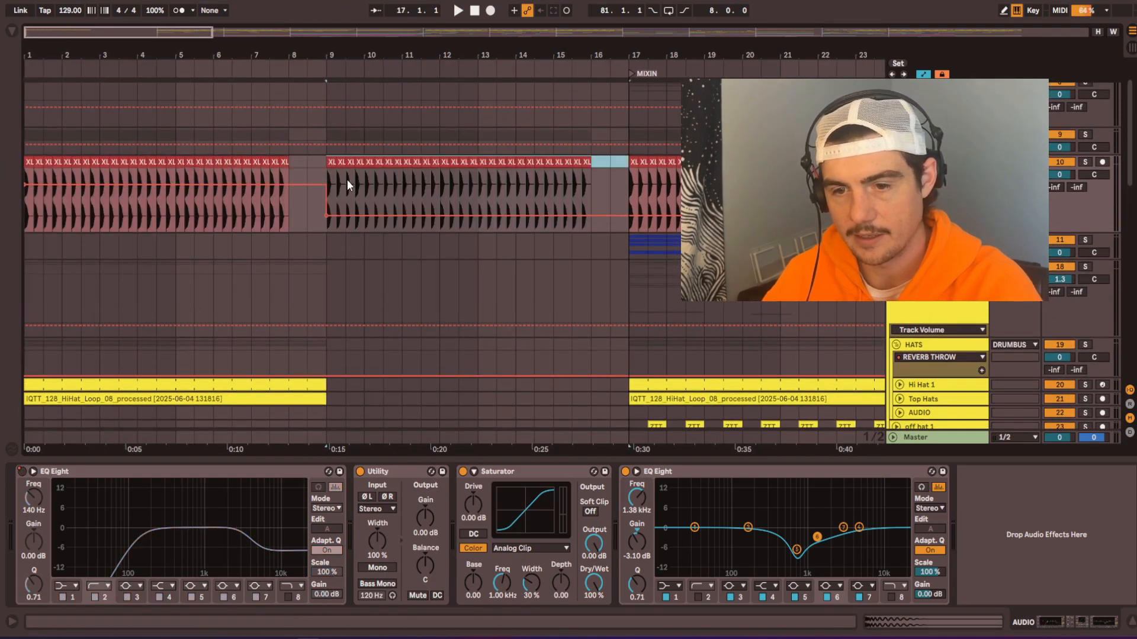
Step: Extend the kick's EQ Eight on-automation from bar 9 to bar 16 and play from bar 9
left_click(325, 162)
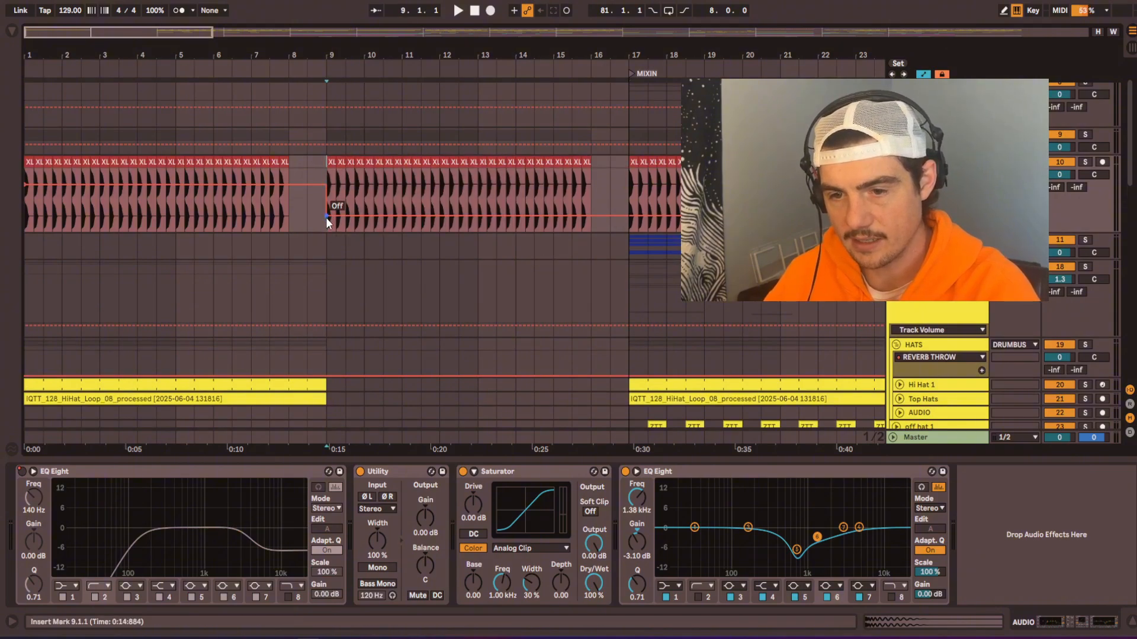
left_click_drag(327, 185, 327, 215)
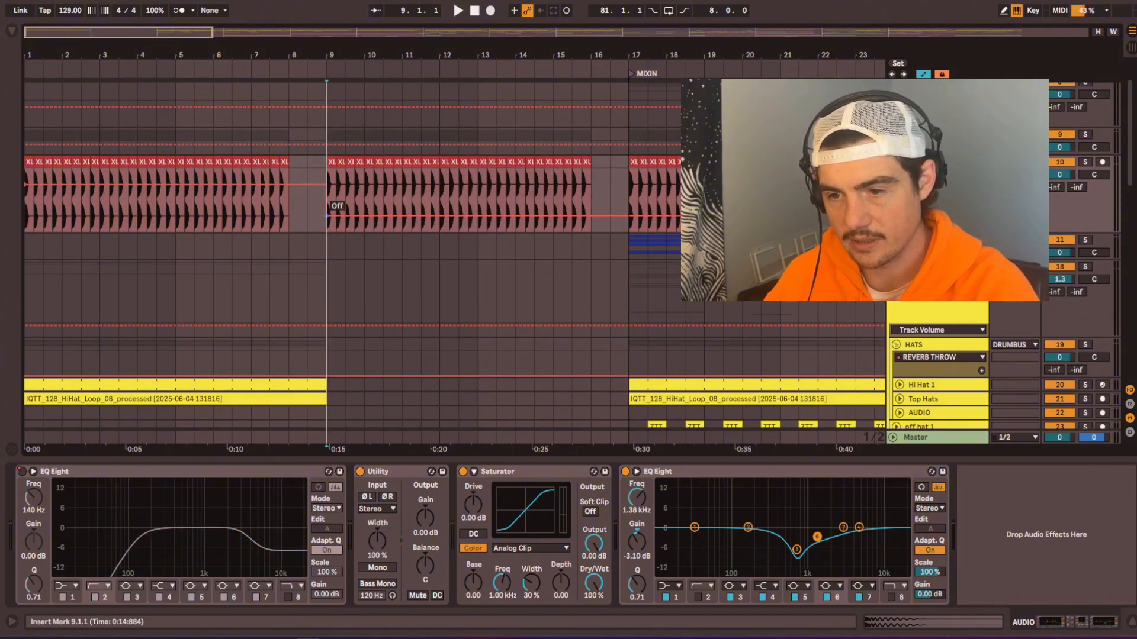
left_click(629, 218)
left_click_drag(594, 218, 616, 188)
key("ctrl+z")
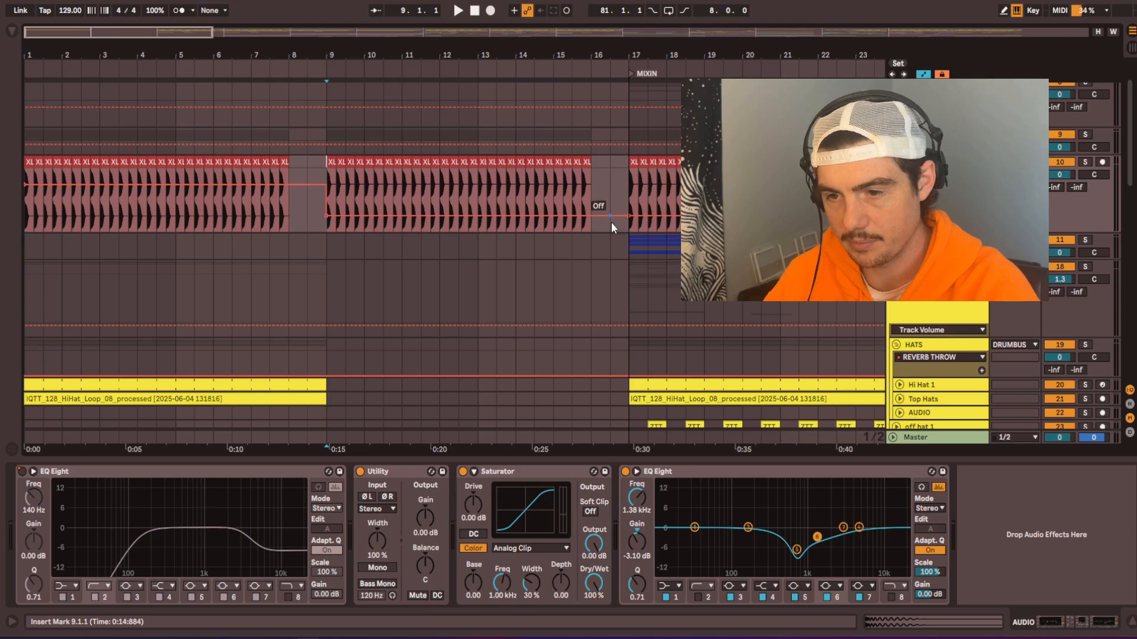
left_click(325, 217)
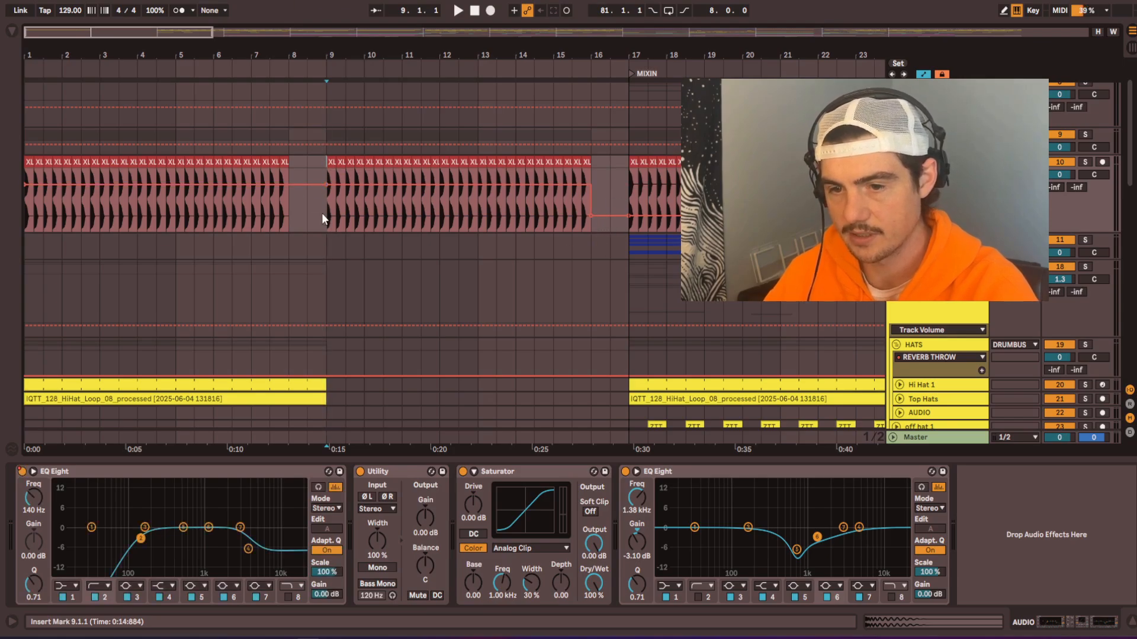
key("space")
Step: Duplicate bars 1 to 9 of the HATS and CLAPS groups into bars 9 to 17
scroll(322, 357, "down", 6)
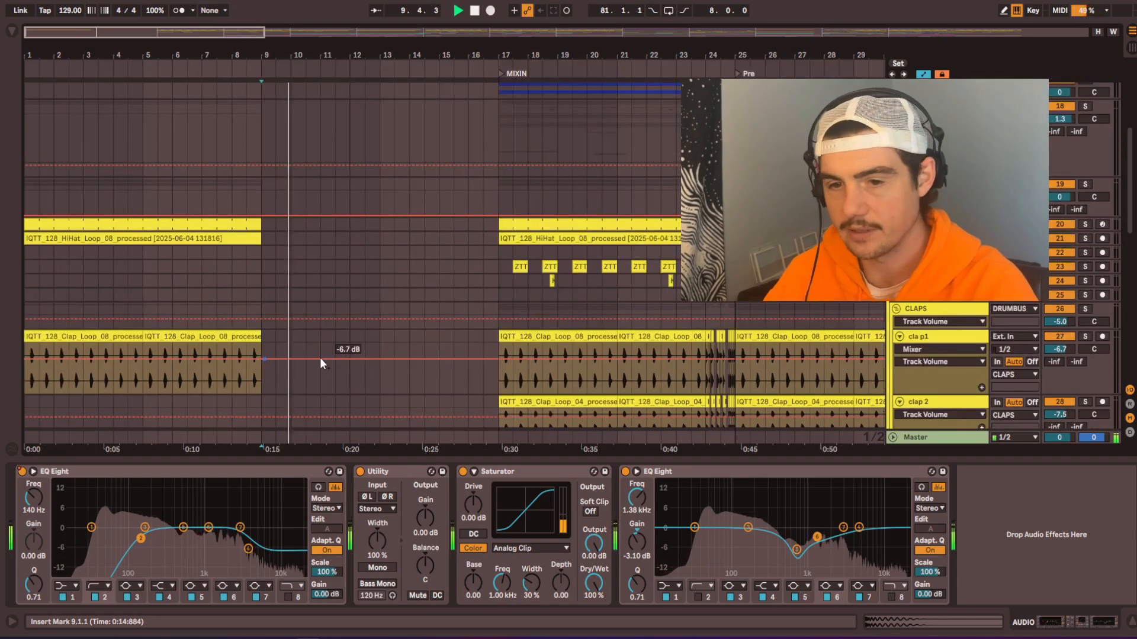
key("space")
left_click_drag(204, 184, 0, 189)
key("ctrl+d")
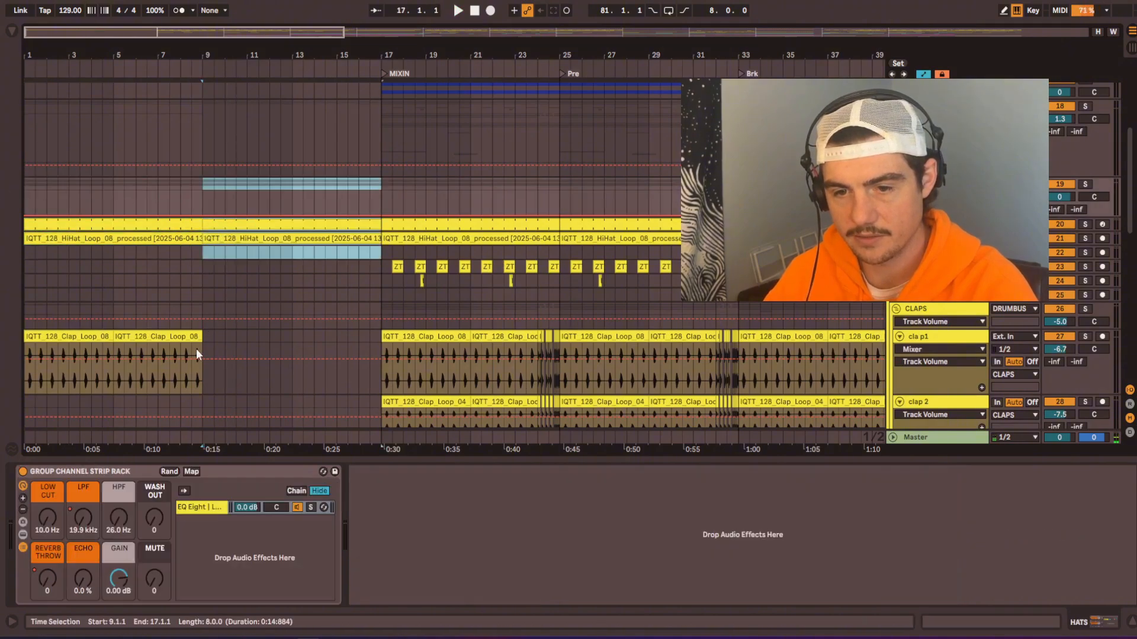
left_click_drag(202, 311, 24, 312)
key("ctrl+d")
Step: Expand the FX group and look through its sweep, riser and impact tracks
scroll(387, 195, "down", 3)
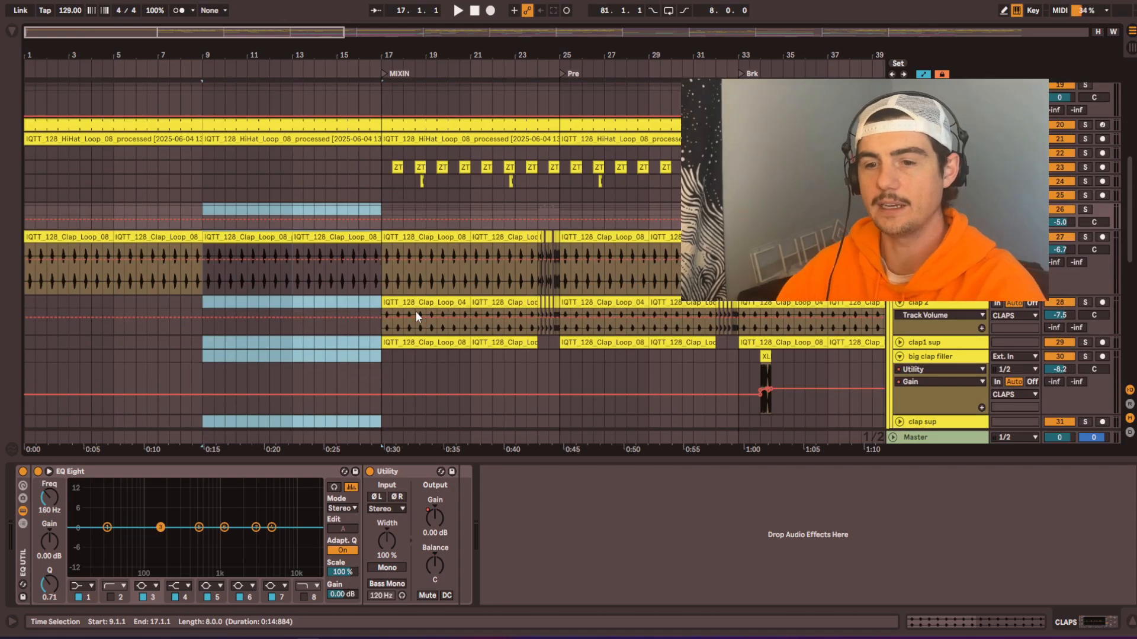
scroll(415, 310, "down", 15)
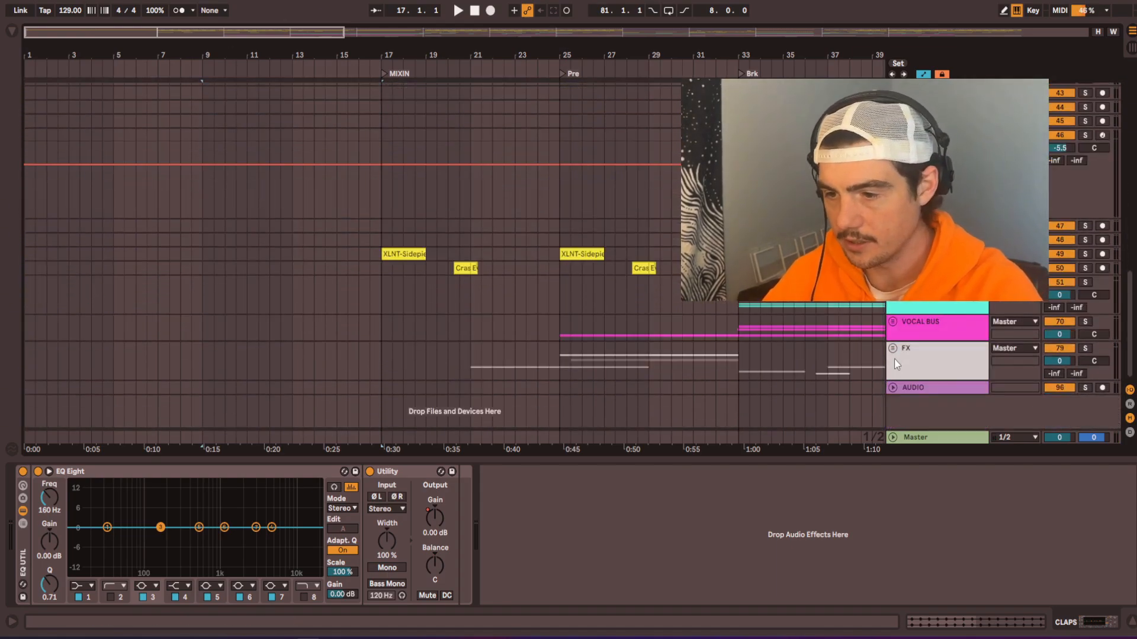
left_click(892, 349)
scroll(584, 375, "down", 5)
scroll(584, 157, "down", 8)
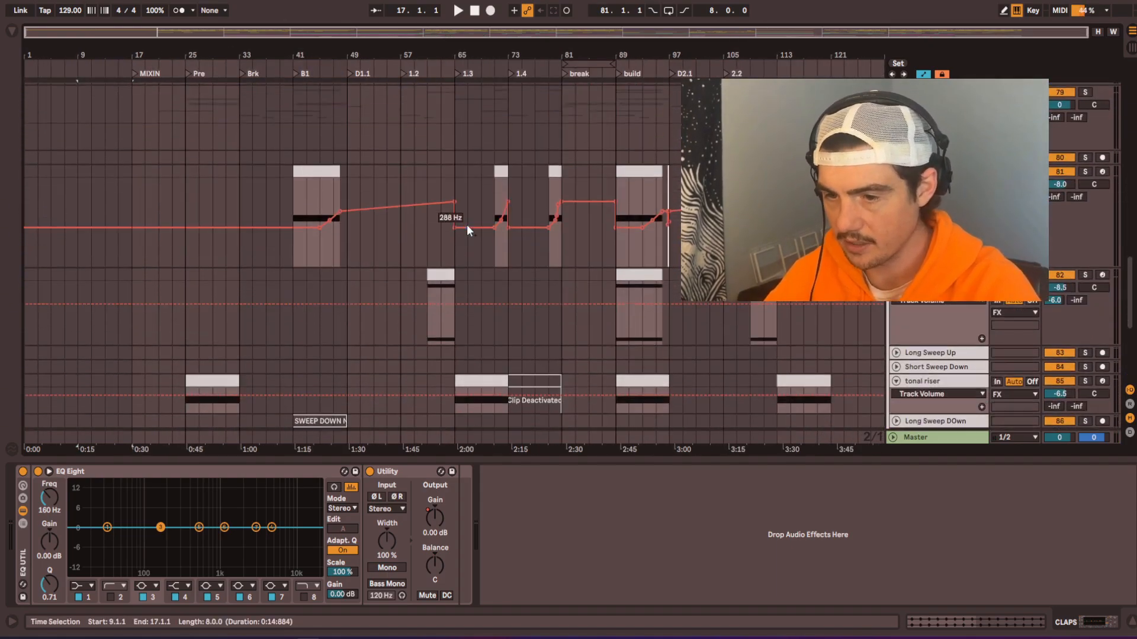
scroll(467, 225, "down", 5)
scroll(450, 181, "up", 2)
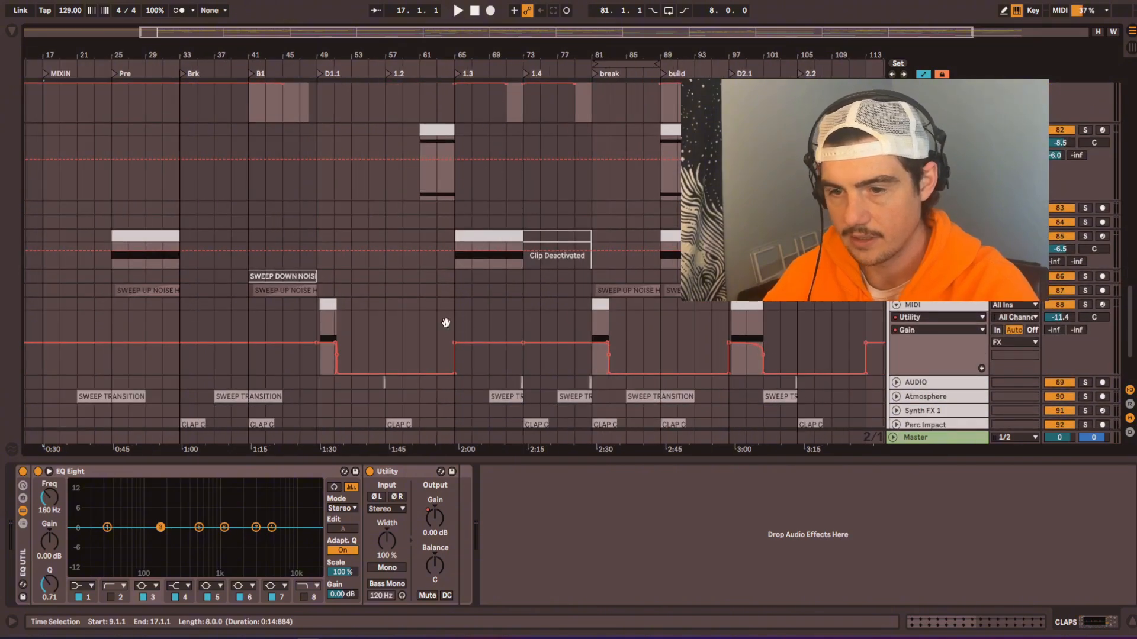
Step: Solo the Atmosphere track and play its SWEEP TRANSITION - RHIGH clip from around bar 39
left_click_drag(446, 323, 502, 213)
scroll(301, 303, "up", 1)
scroll(285, 308, "up", 3)
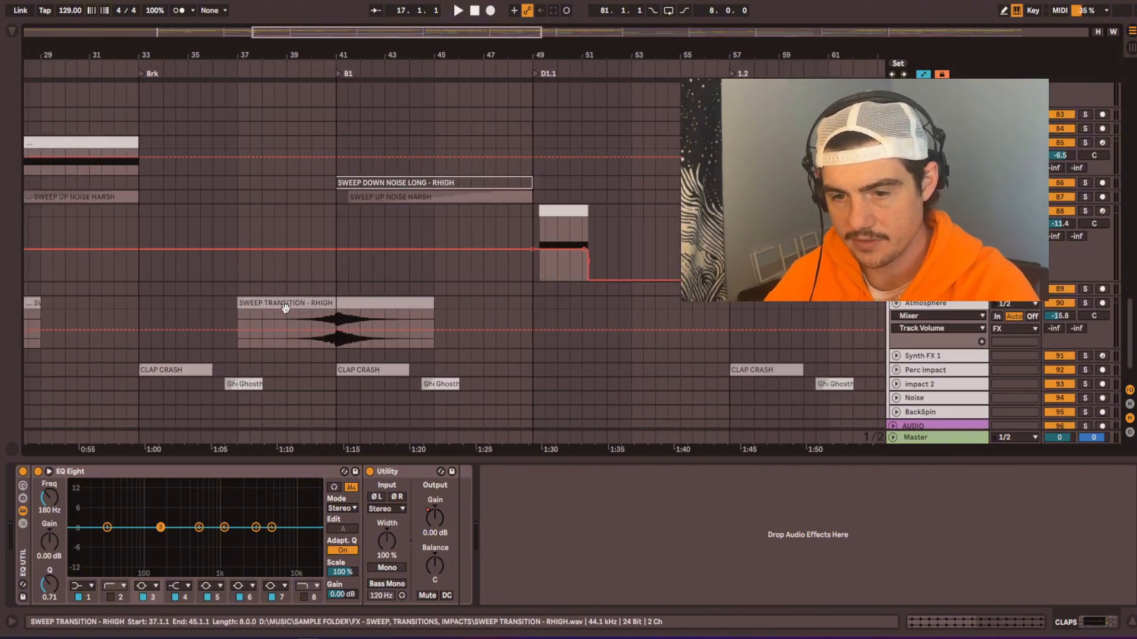
scroll(278, 311, "up", 1)
left_click_drag(260, 314, 411, 282)
left_click(437, 270)
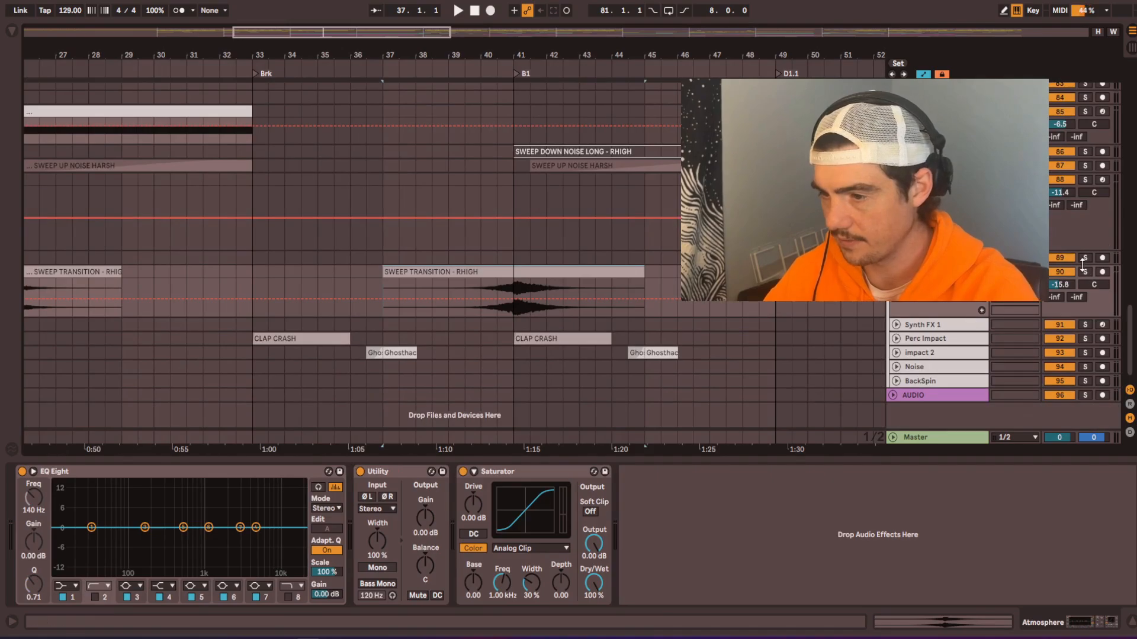
left_click(465, 312)
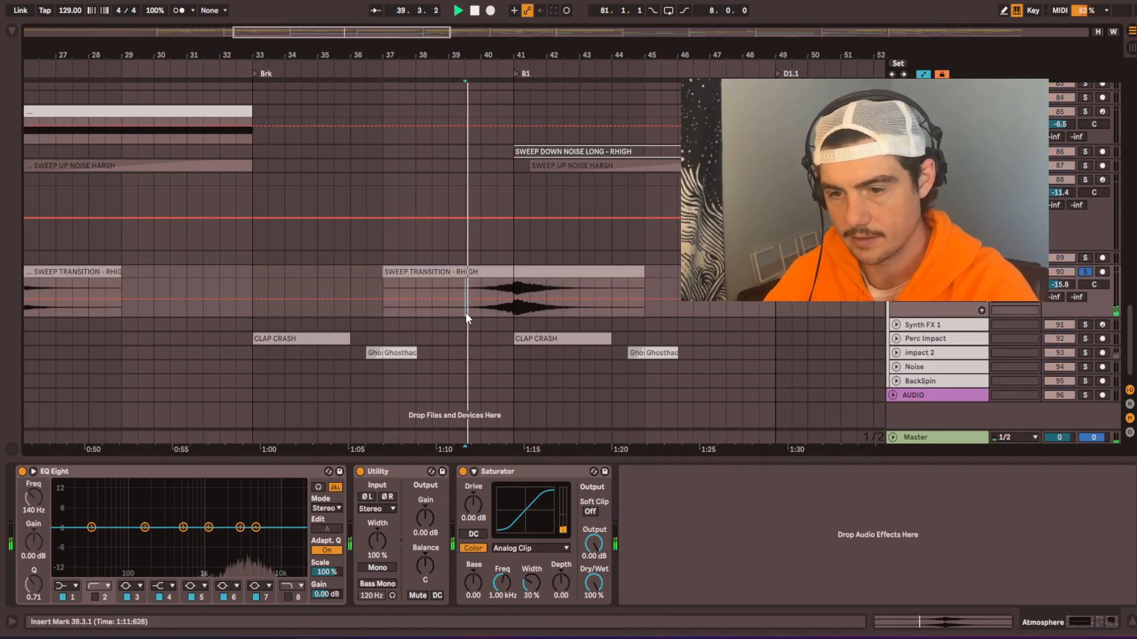
Step: Copy the SWEEP TRANSITION - RHIGH section from 39.3.1 to 44.3.1 on the Atmosphere track and place the copy at 7.3.1
scroll(503, 312, "up", 1)
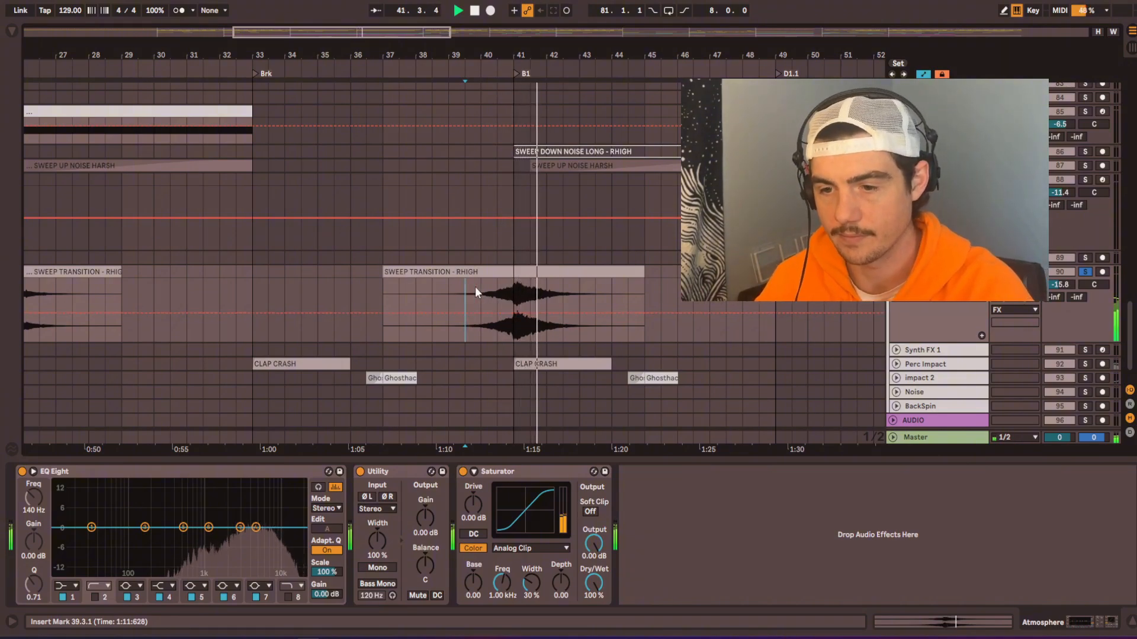
left_click_drag(468, 286, 627, 275)
scroll(448, 269, "left", 5)
scroll(80, 284, "left", 9)
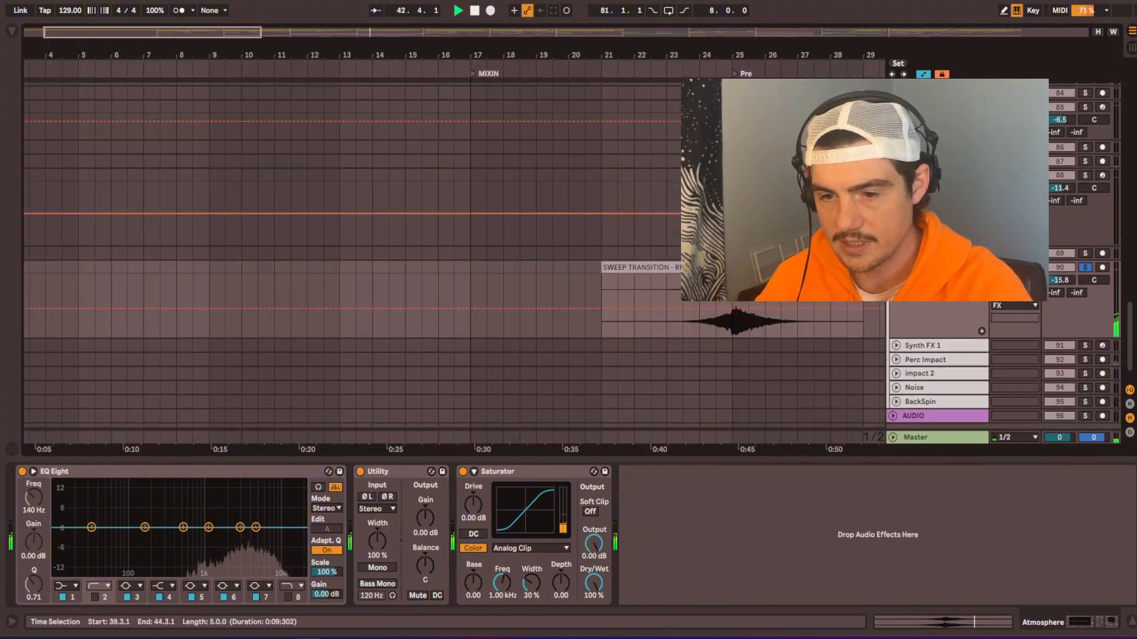
left_click(218, 276)
key("ctrl+v")
key("space")
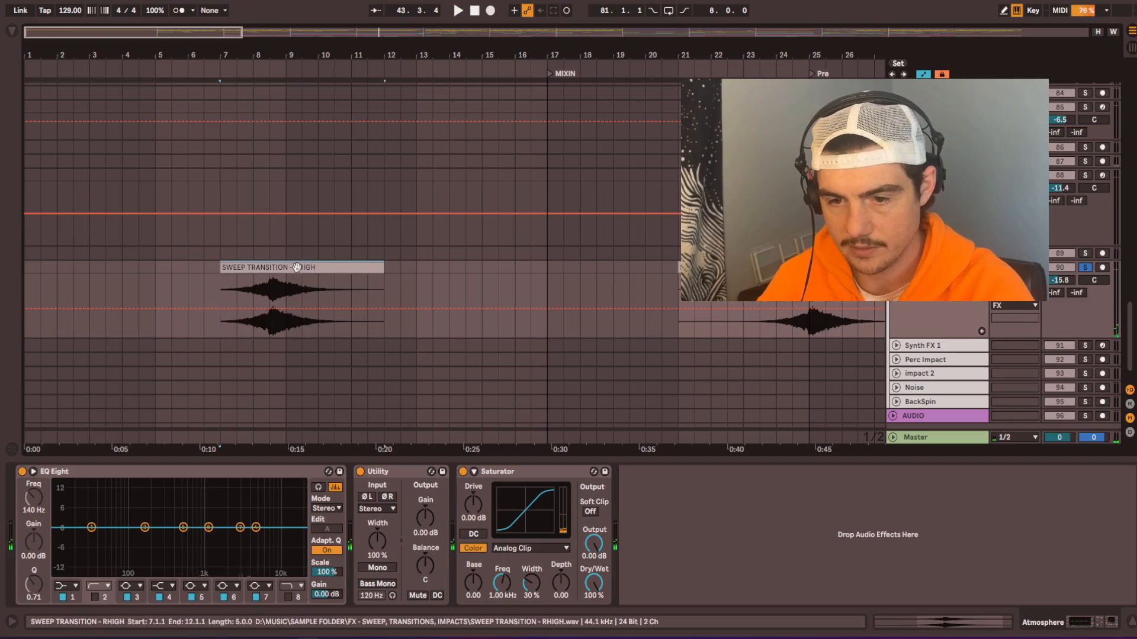
left_click_drag(294, 268, 306, 274)
Step: Lower the copied sweep clip's gain to -6.99 dB, then unsolo the Atmosphere track during playback to hear it in the mix
double_click(301, 270)
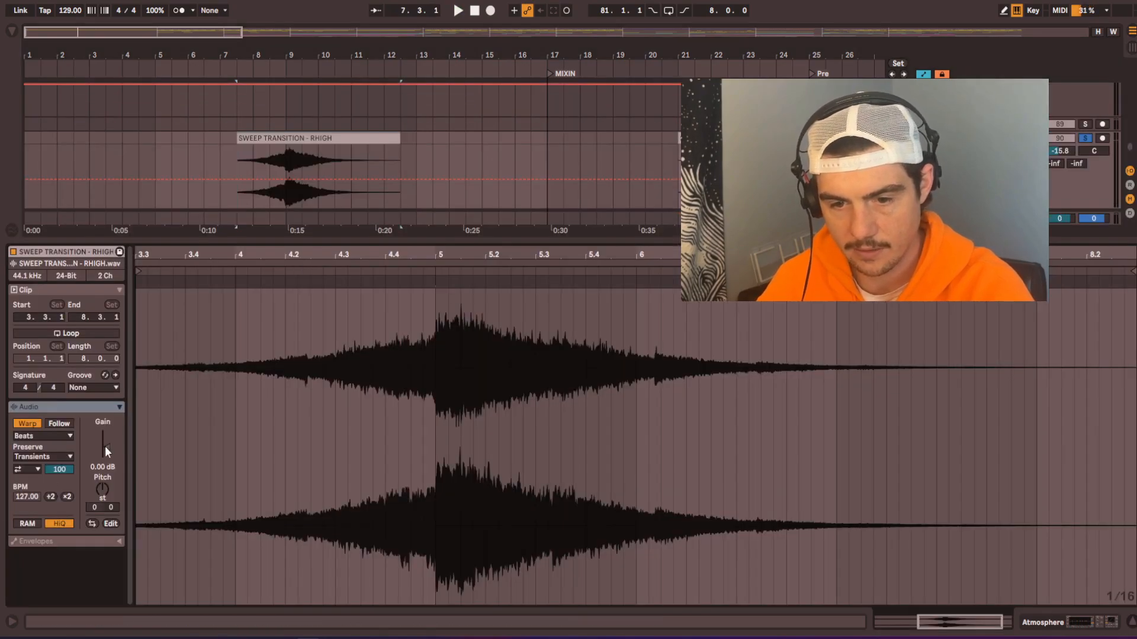
left_click_drag(105, 446, 105, 465)
key("space")
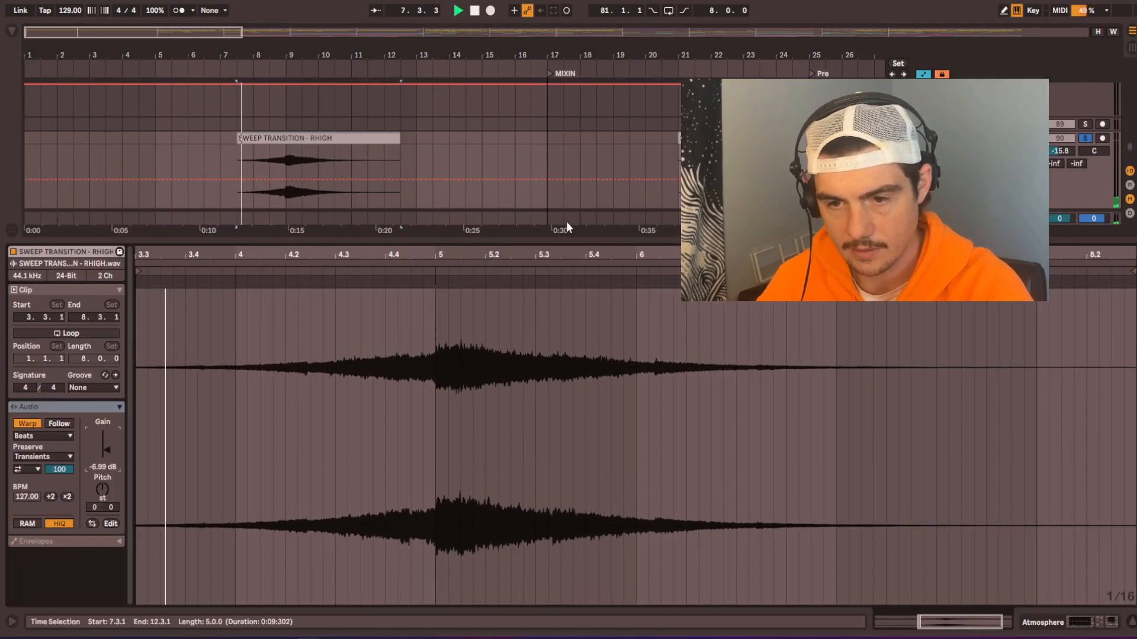
left_click(1082, 141)
left_click(292, 153)
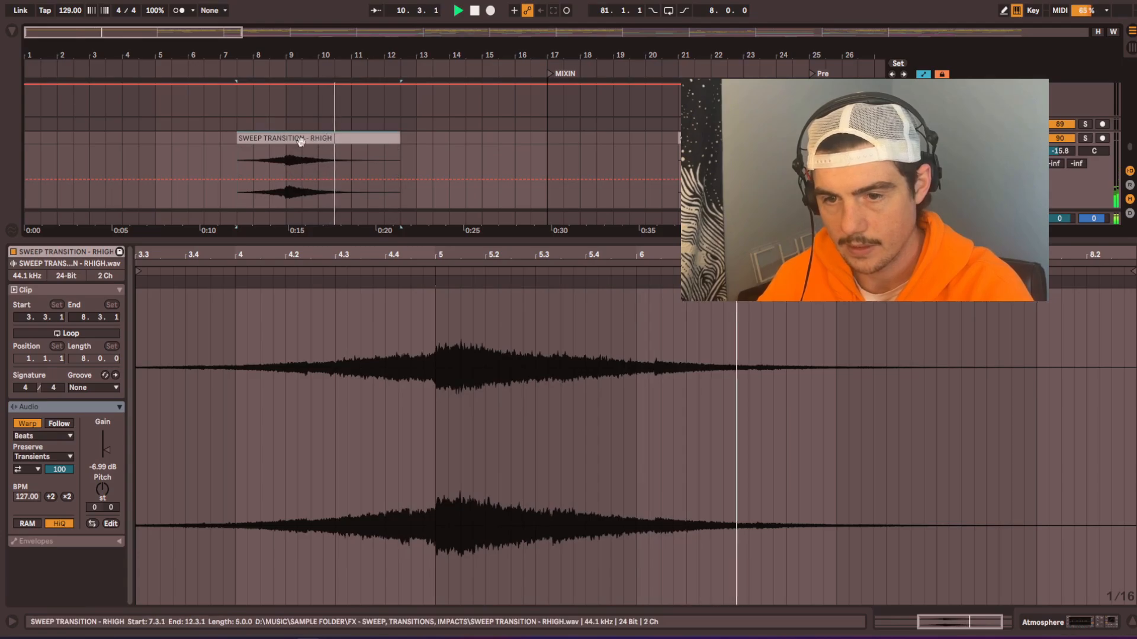
Step: Reduce the sweep clip's gain to -19.8 dB, extend its start to bar 5 and fade it in until about bar 9
key("space")
left_click_drag(111, 451, 111, 456)
key("space")
key("space")
left_click_drag(238, 158, 284, 148)
key("space")
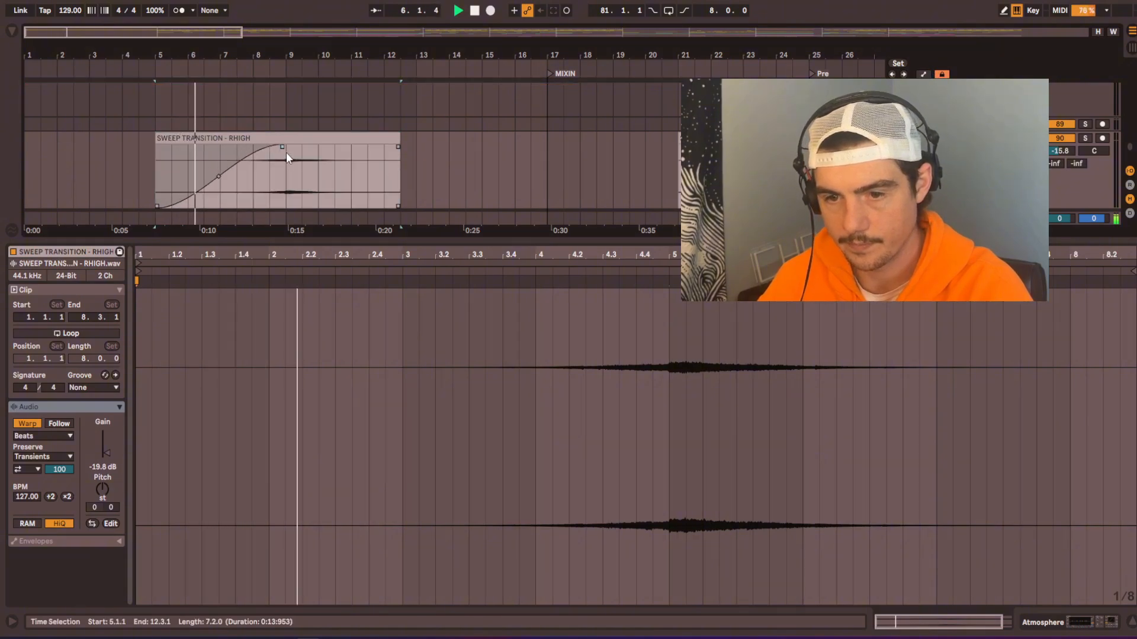
Step: Close the clip view and look through the clap, percussion, kick and bass tracks while the intro plays
scroll(373, 135, "down", 2)
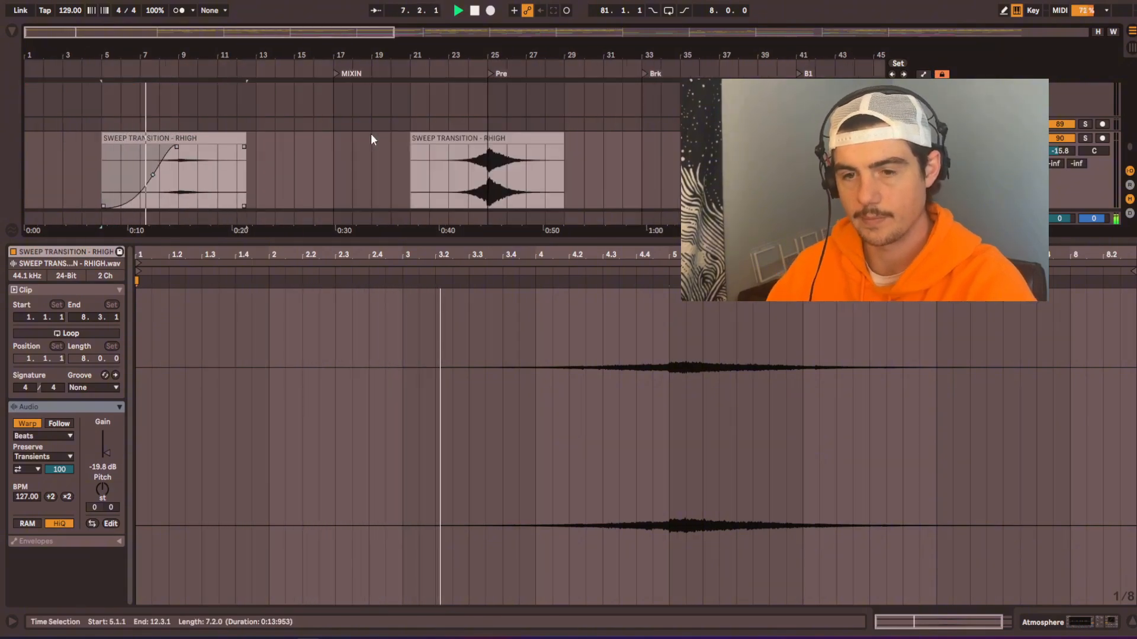
key("super+alt+l")
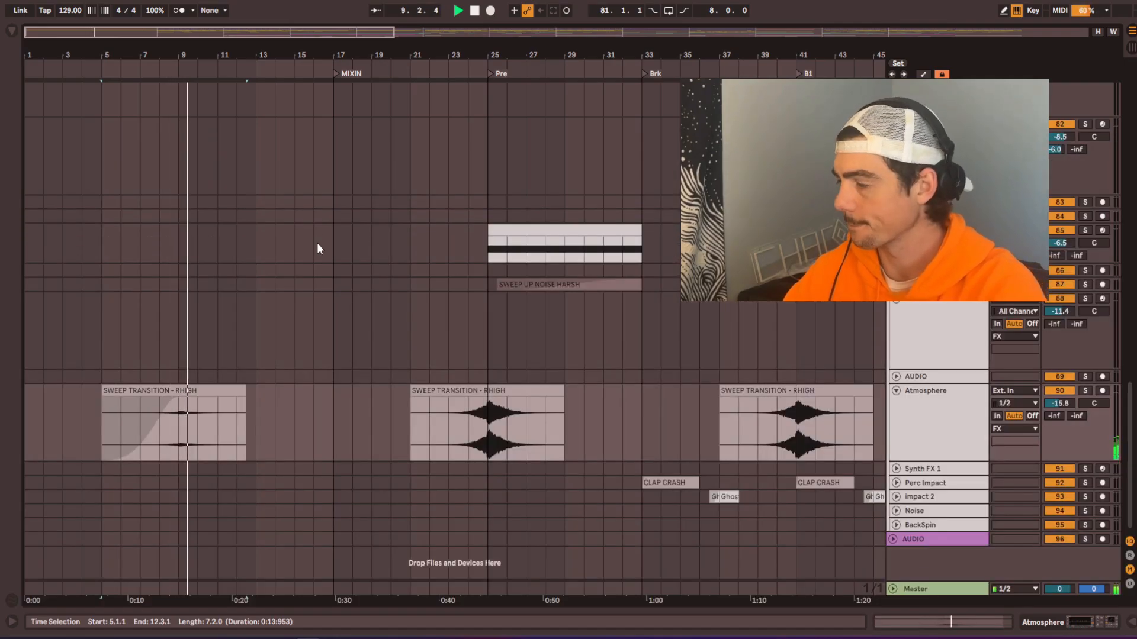
scroll(172, 298, "up", 1)
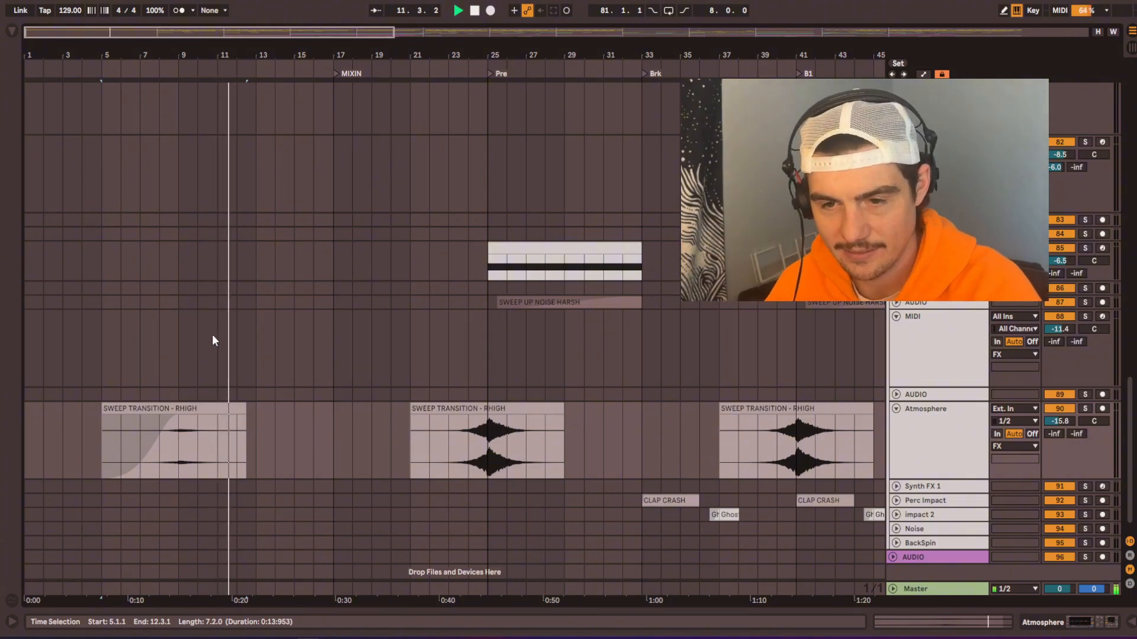
scroll(212, 335, "up", 10)
left_click_drag(339, 326, 365, 581)
left_click_drag(355, 210, 347, 444)
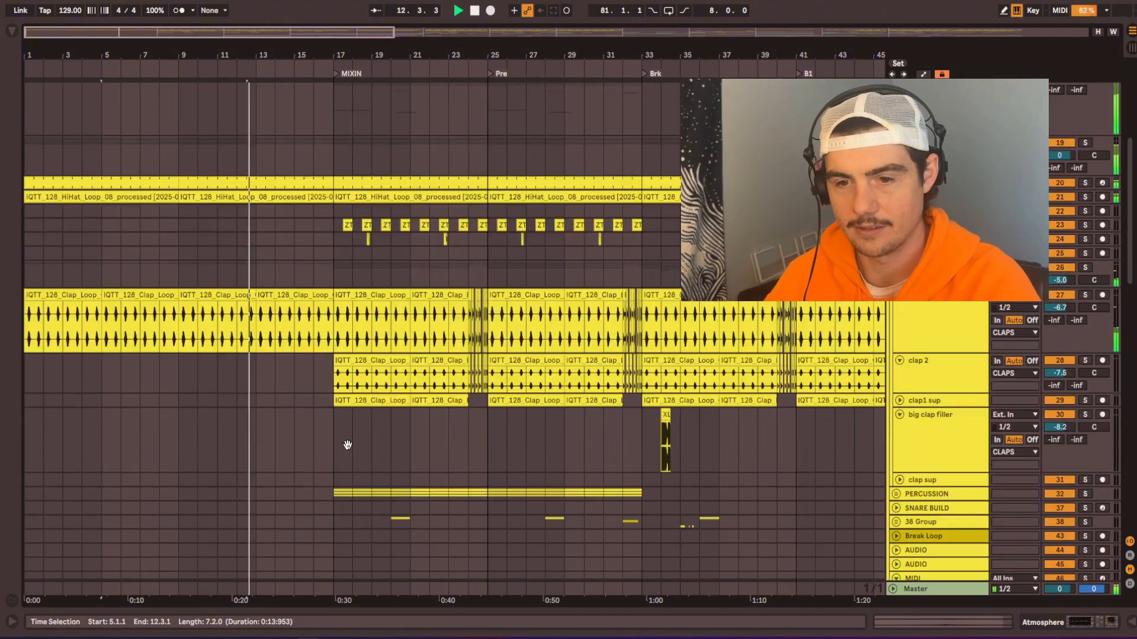
scroll(117, 386, "down", 4)
left_click_drag(177, 512, 190, 326)
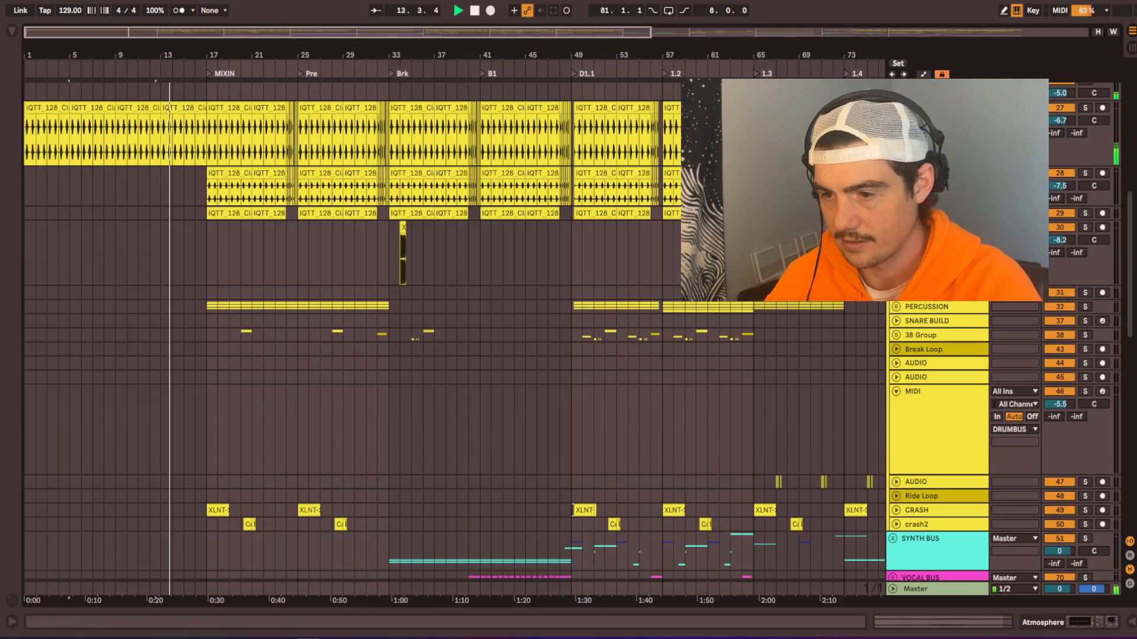
scroll(97, 241, "up", 8)
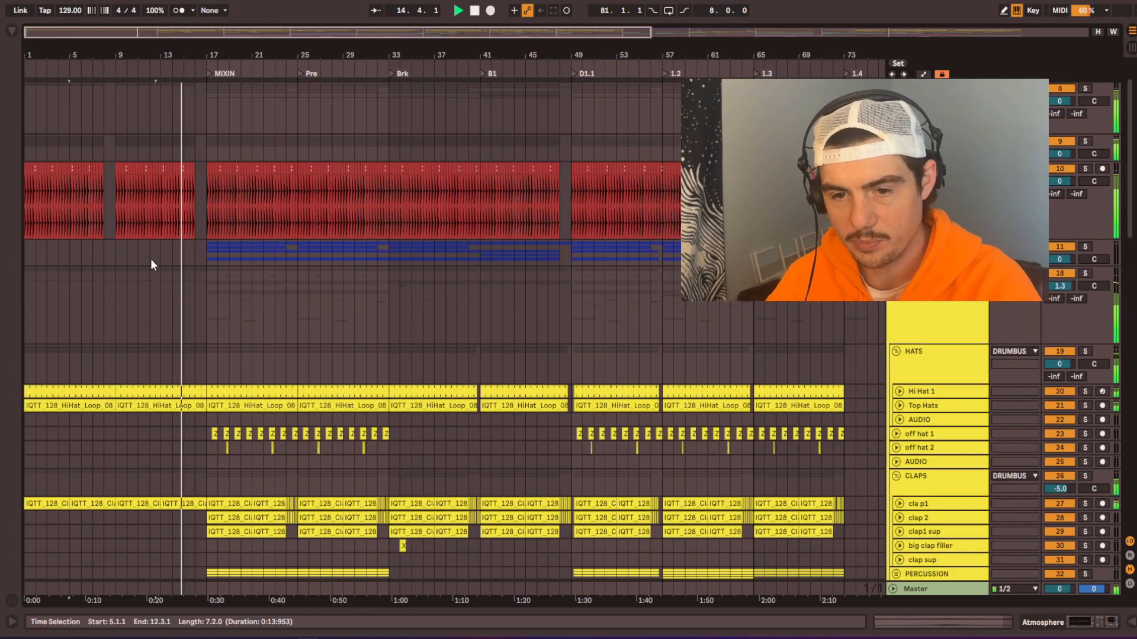
Step: Unfold the bass group, try a copy of the ACID clip's bars 17 to 25 at bar 9, and remove it
double_click(221, 252)
scroll(226, 239, "down", 3)
key("space")
left_click(106, 267)
left_click(119, 271)
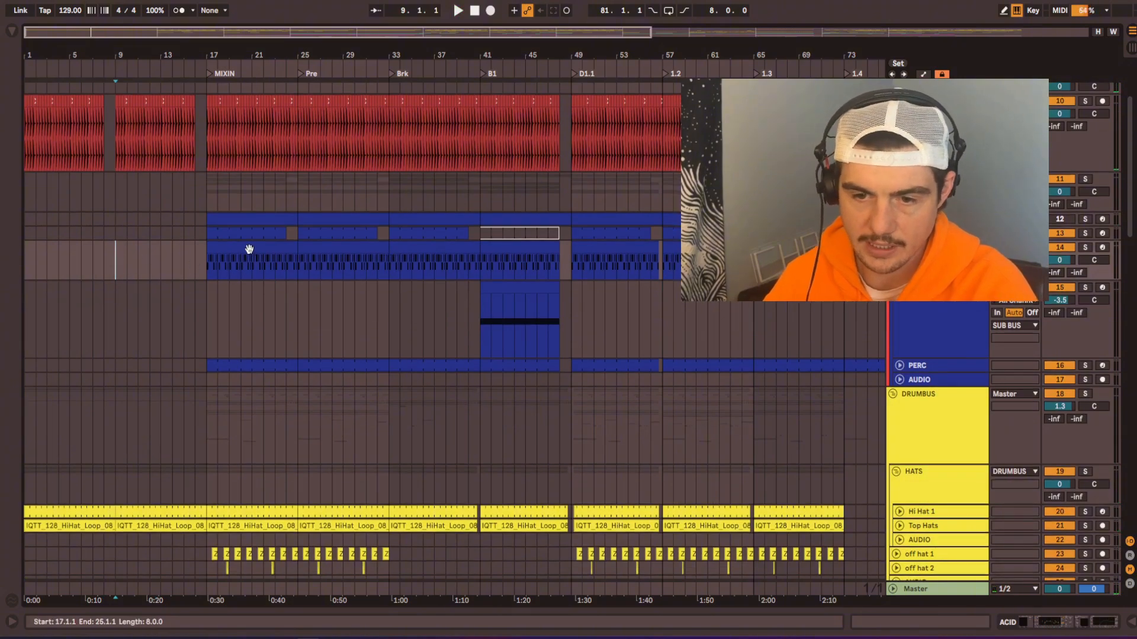
left_click(249, 249)
left_click(114, 247)
key("ctrl+v")
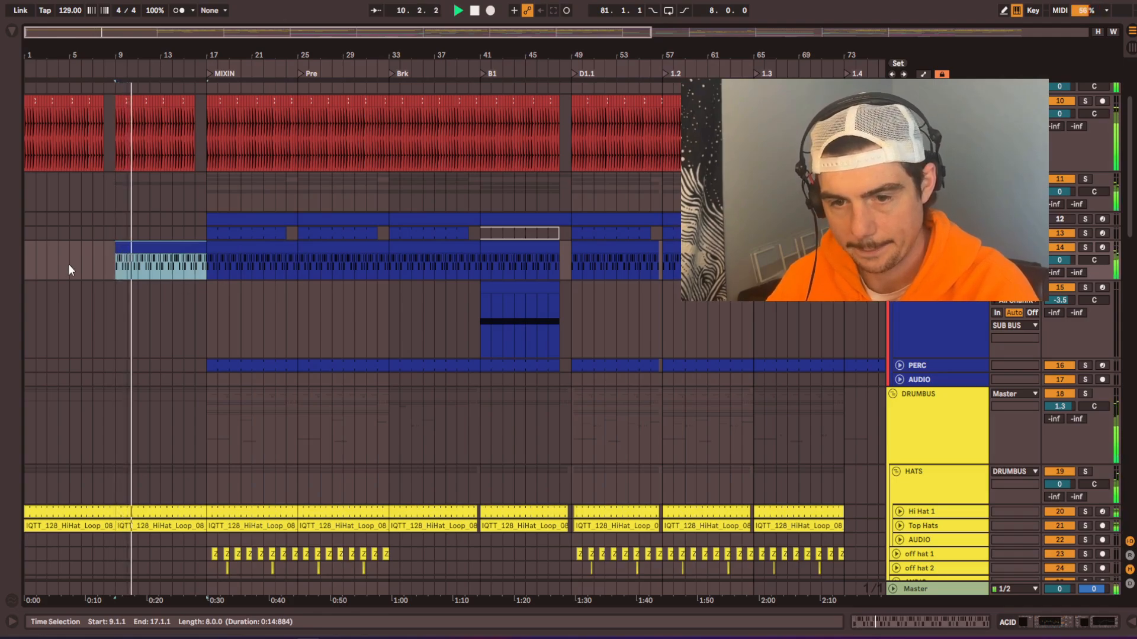
scroll(69, 264, "up", 4)
left_click_drag(154, 326, 530, 217)
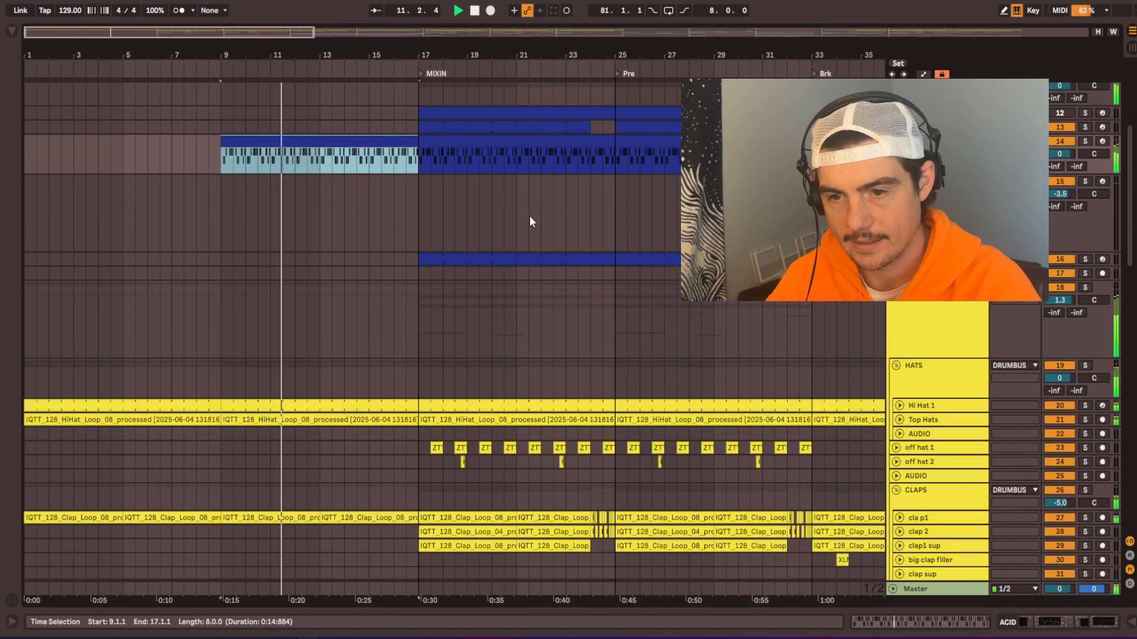
key("Delete")
key("space")
Step: Copy the off hat 1 clips from bars 17 to 25 into bars 9 to 17 and play the result
left_click_drag(221, 142, 277, 505)
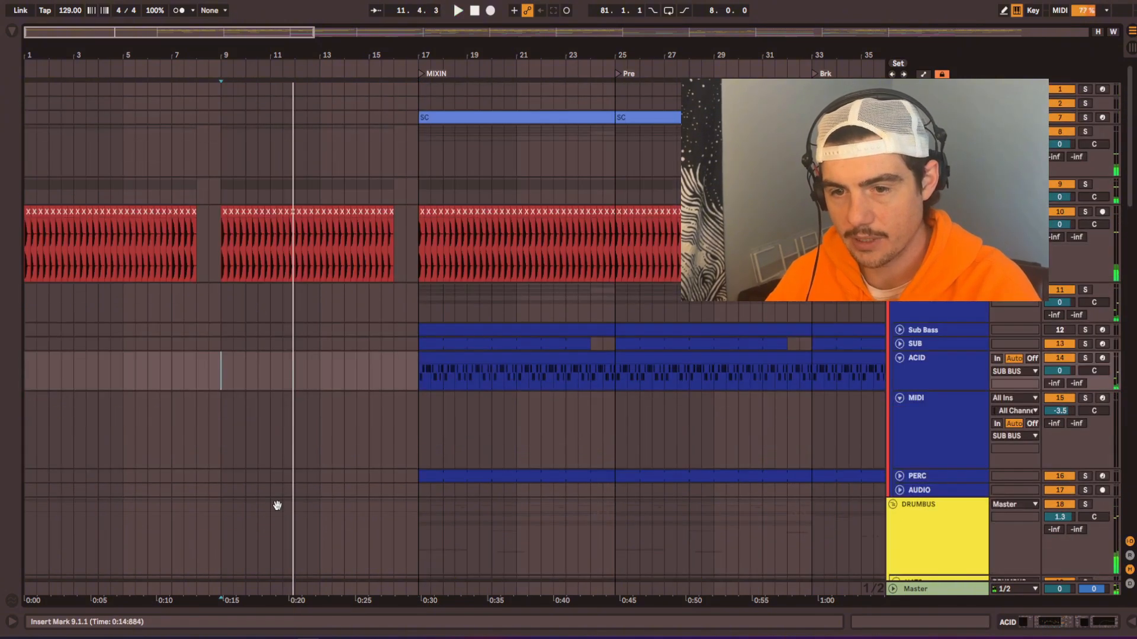
scroll(277, 506, "down", 10)
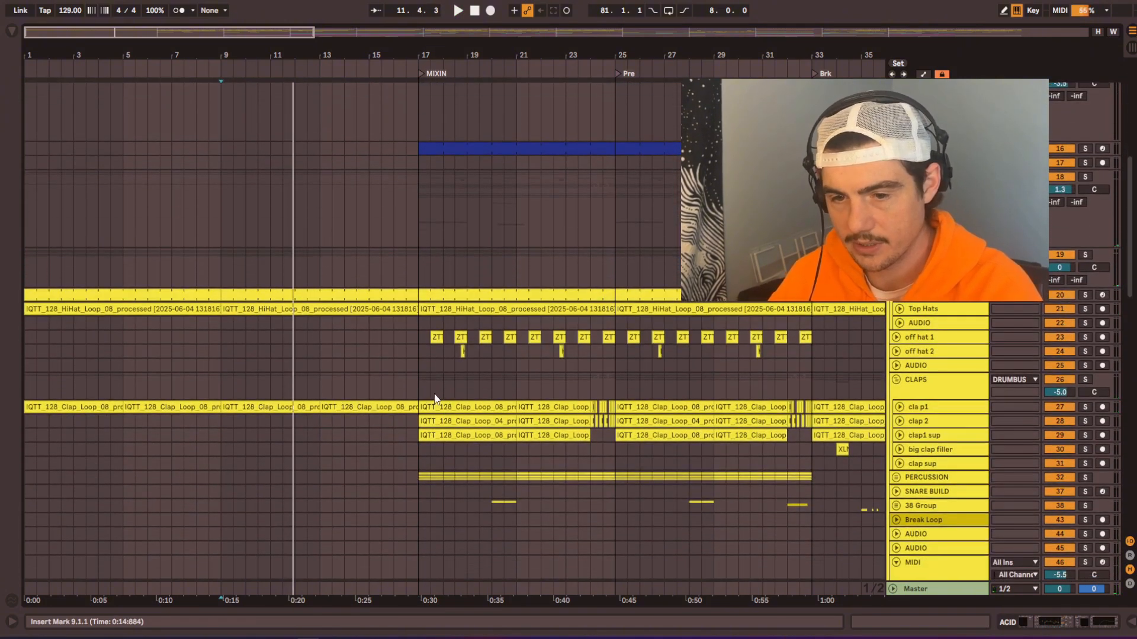
scroll(435, 399, "down", 2)
left_click_drag(419, 303, 525, 305)
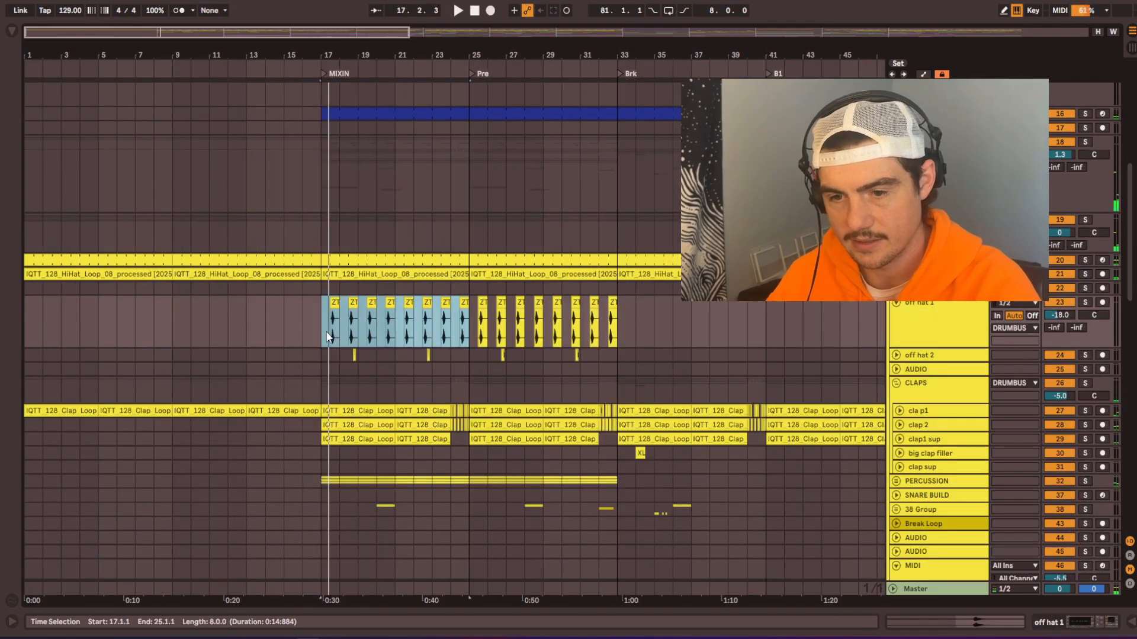
scroll(556, 312, "down", 1)
left_click(173, 286)
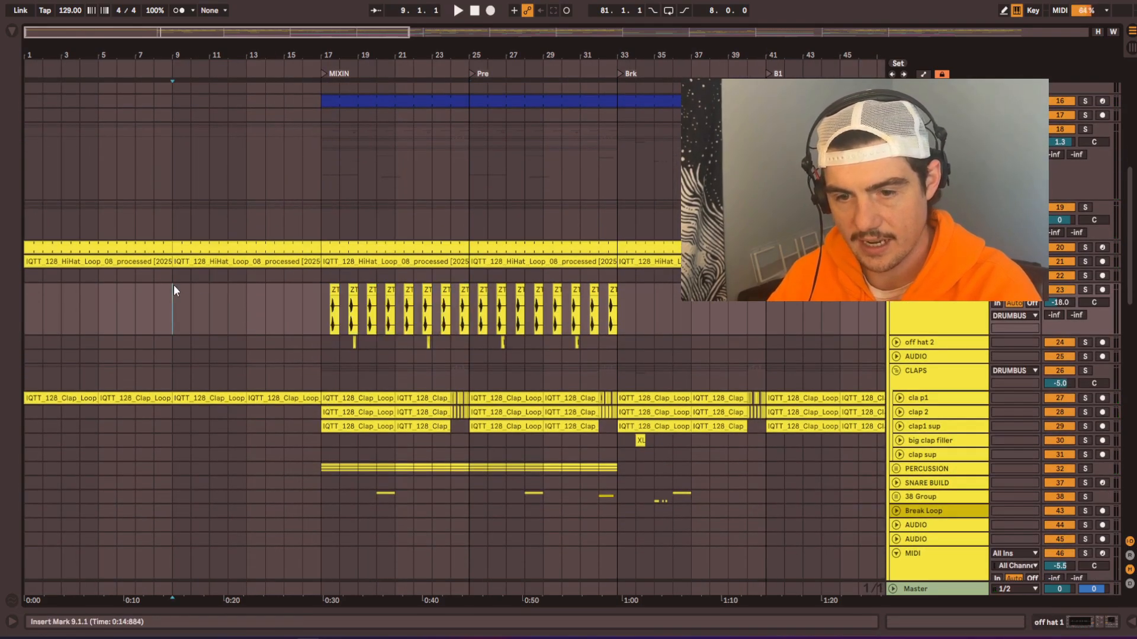
key("ctrl+v")
key("space")
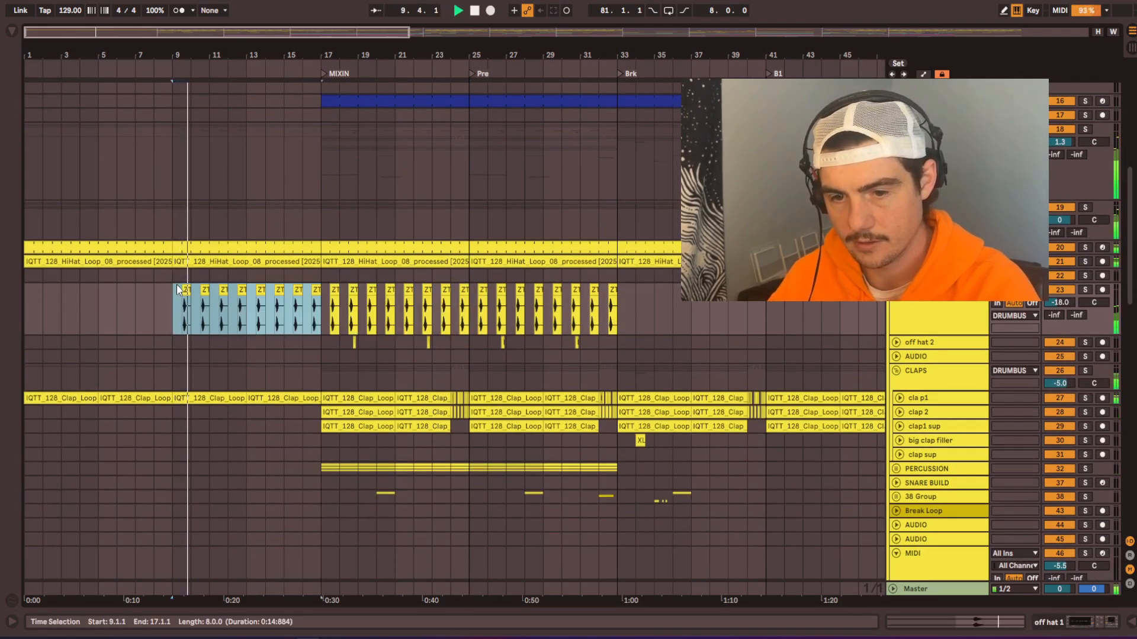
scroll(183, 308, "up", 5)
left_click_drag(190, 325, 379, 318)
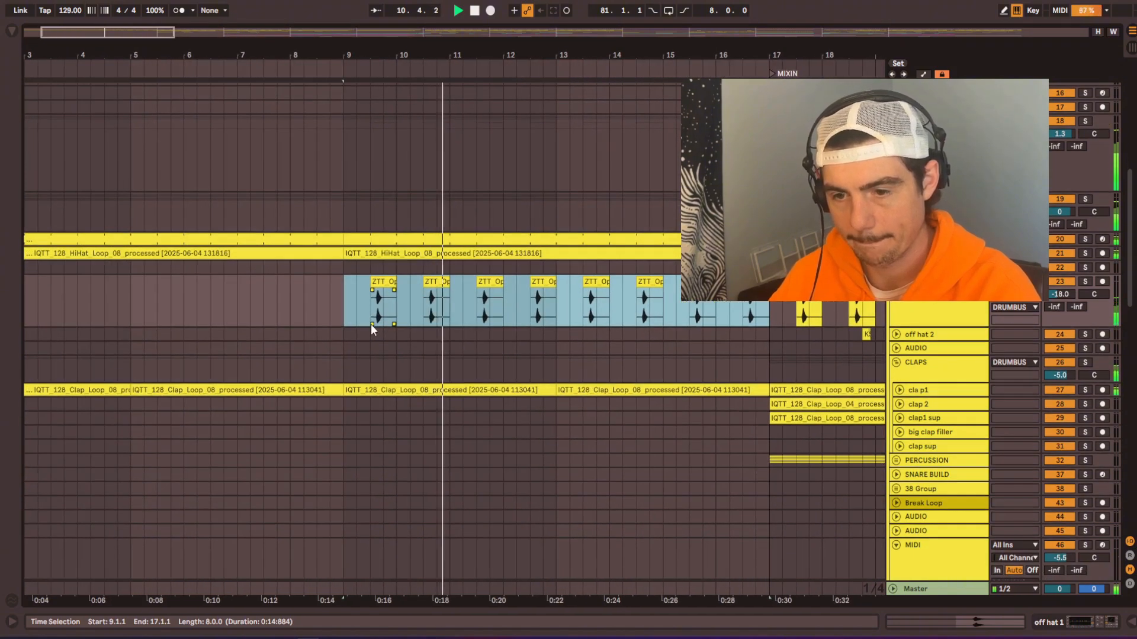
scroll(371, 324, "down", 9)
key("space")
Step: Copy the clap 2 and clap1 sup clips from bars 17 to 24 into bars 9 to 16 and play from bar 9
scroll(439, 308, "up", 3)
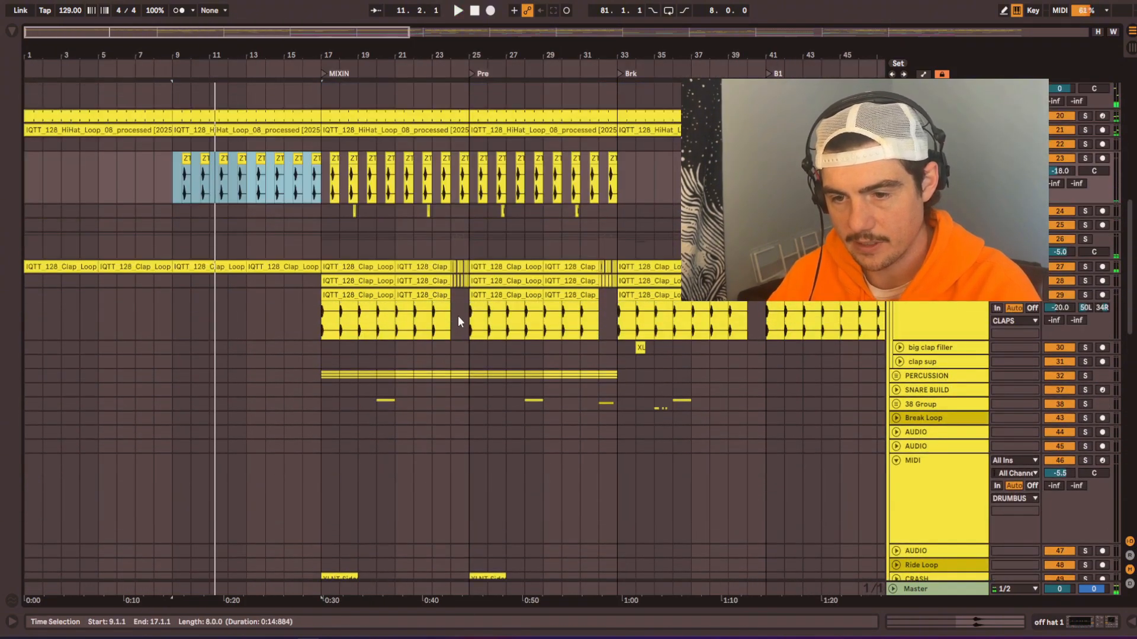
left_click_drag(449, 316, 322, 314)
key("ctrl+c")
left_click(171, 283)
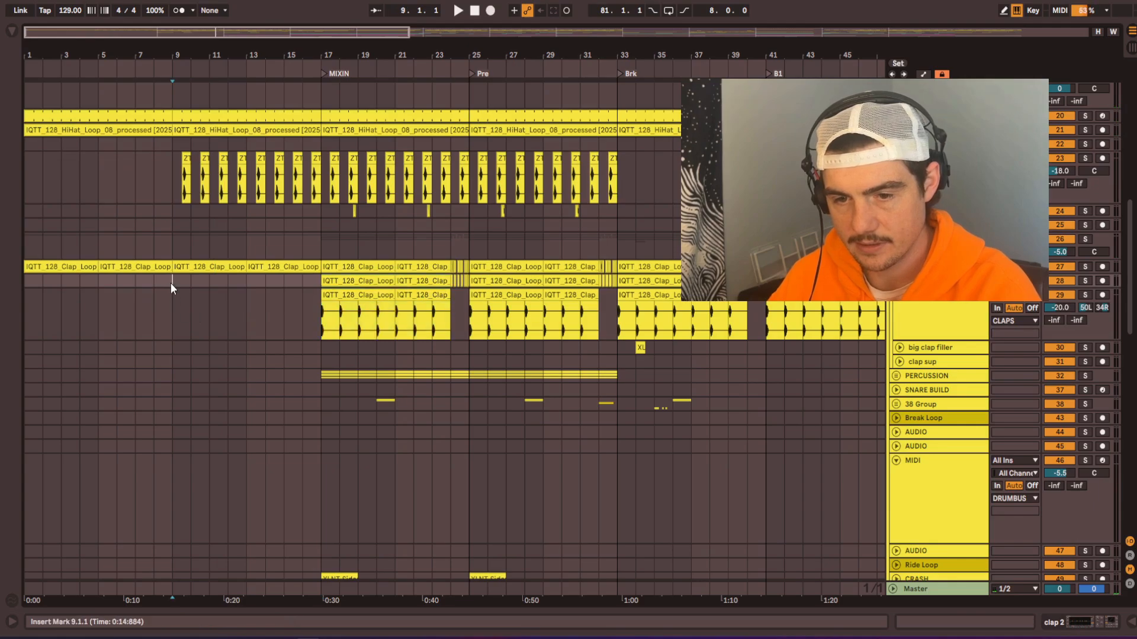
key("ctrl+v")
key("space")
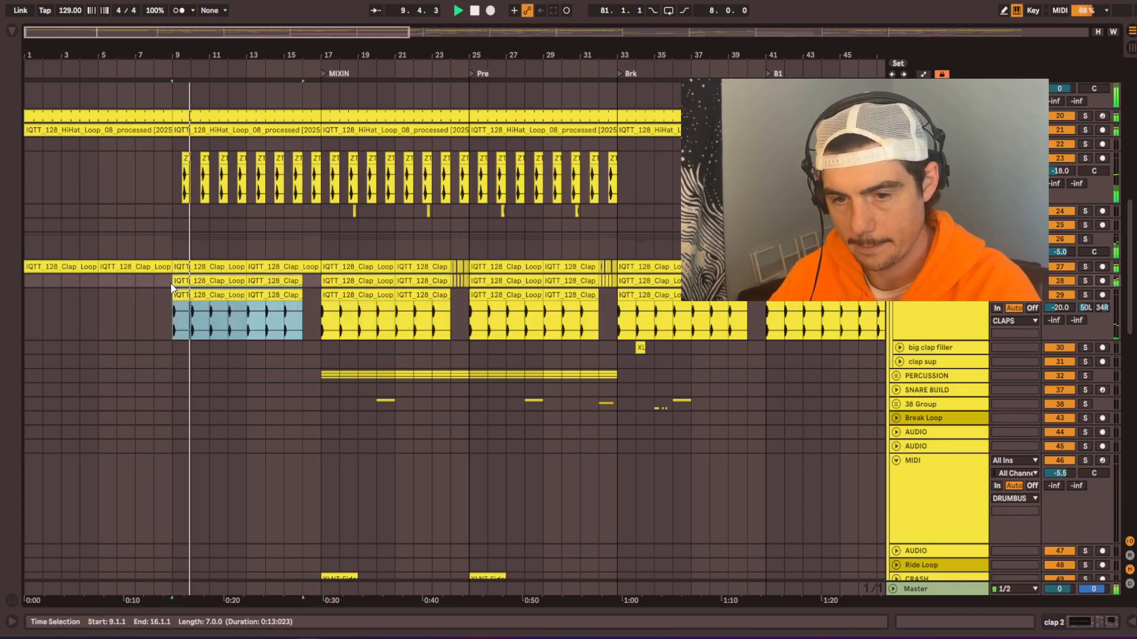
Step: Fold the bass and kick groups while the intro plays on towards MIXIN
scroll(171, 288, "up", 5)
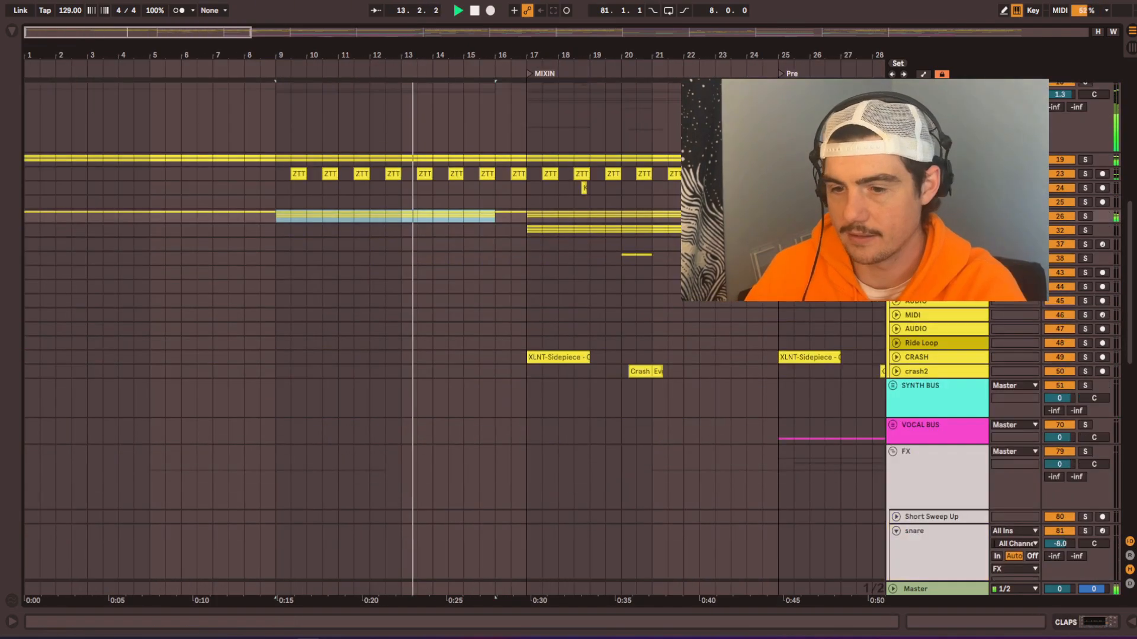
left_click_drag(392, 304, 395, 491)
scroll(402, 368, "down", 5)
left_click_drag(358, 208, 434, 401)
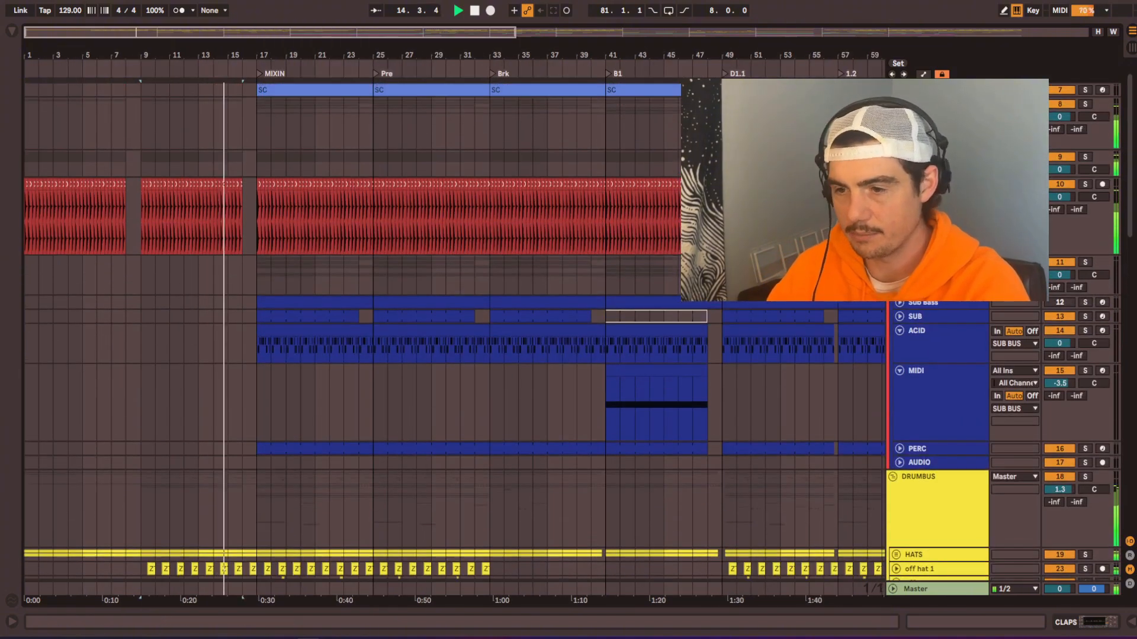
left_click(899, 184)
left_click(896, 157, "alt")
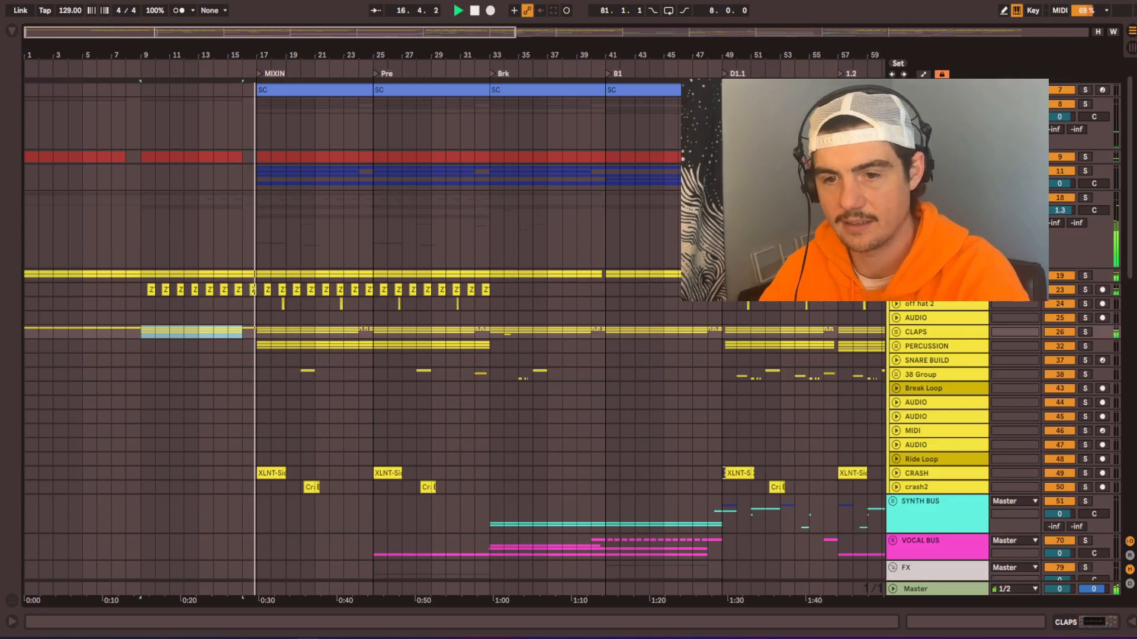
Step: Find the tonal riser track in the FX group, solo it and play its clip from bar 25
scroll(237, 350, "up", 1)
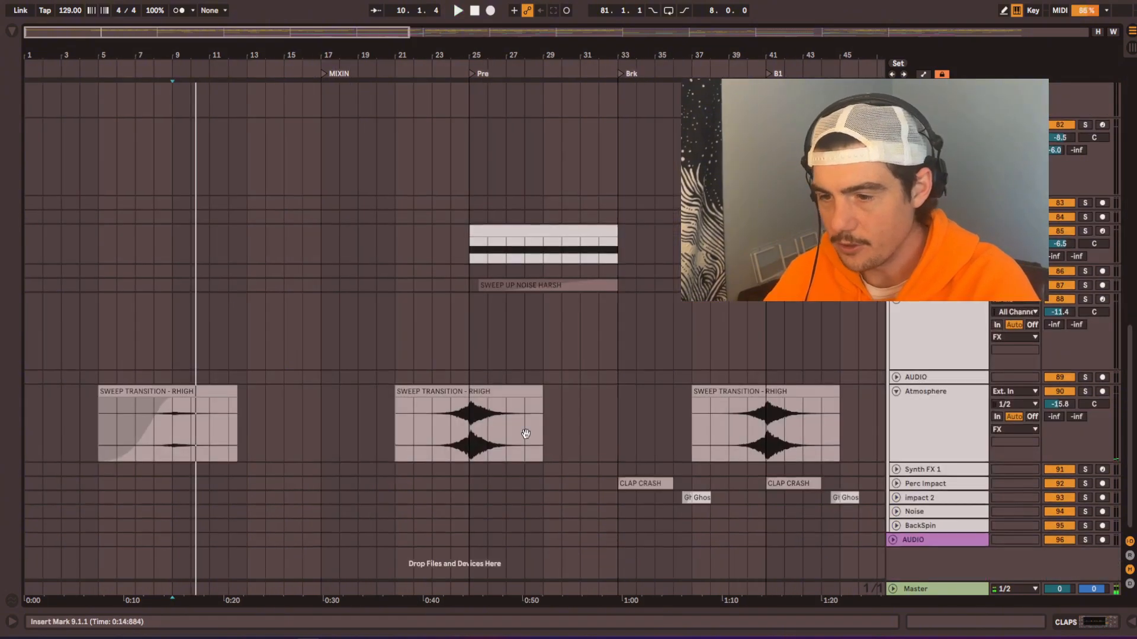
scroll(534, 374, "up", 3)
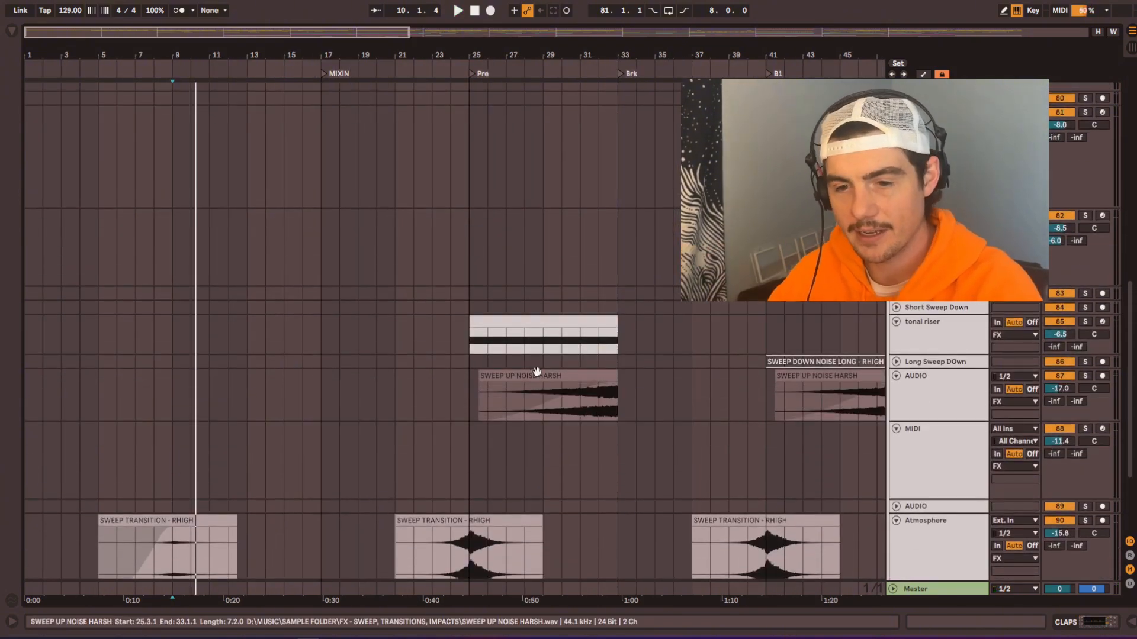
left_click_drag(188, 325, 325, 321)
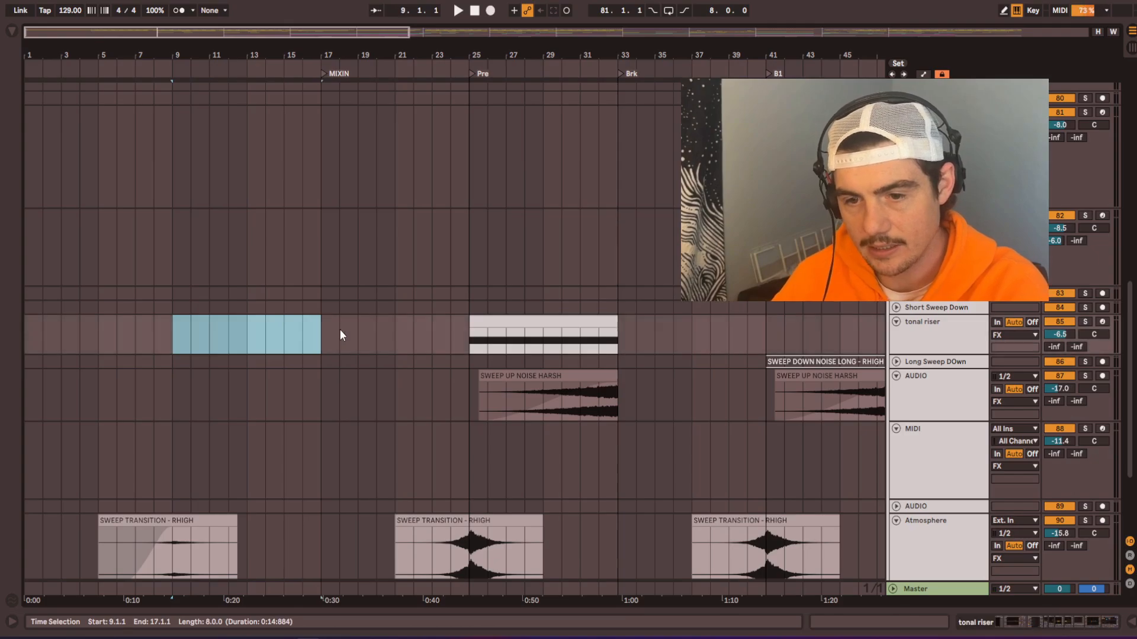
left_click(614, 321)
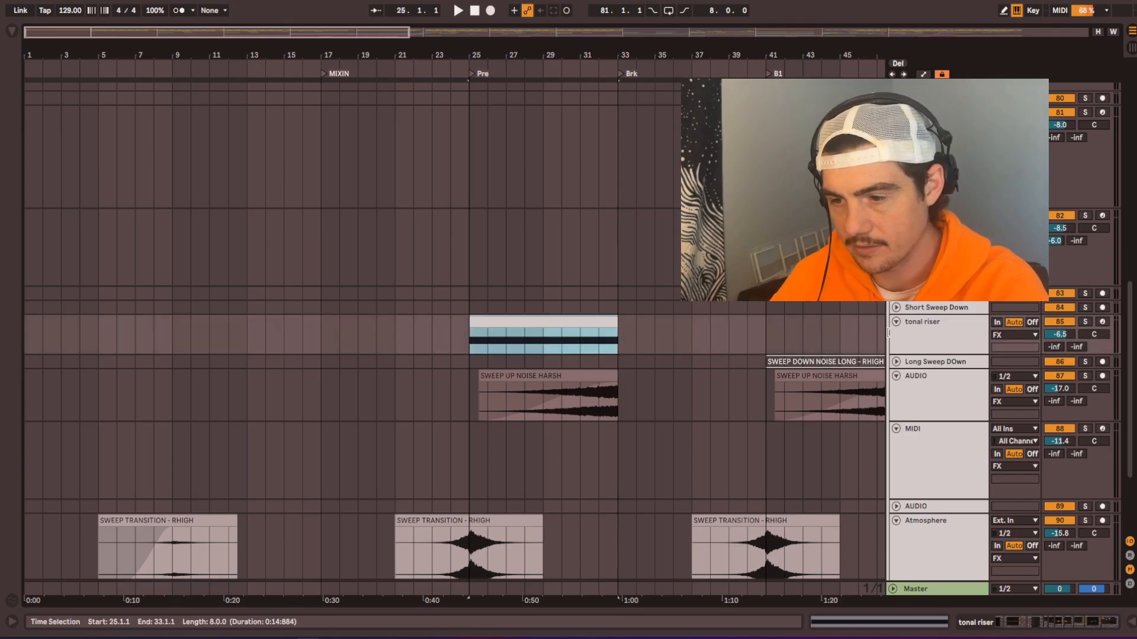
left_click(1088, 322)
key("space")
key("space")
Step: Solo and audition MIDI track 66 in the SYNTH BUS from bar 33, then copy its bars 33 to 41 to bar 9
left_click_drag(613, 224, 602, 97)
scroll(552, 361, "down", 3)
left_click_drag(598, 298, 629, 598)
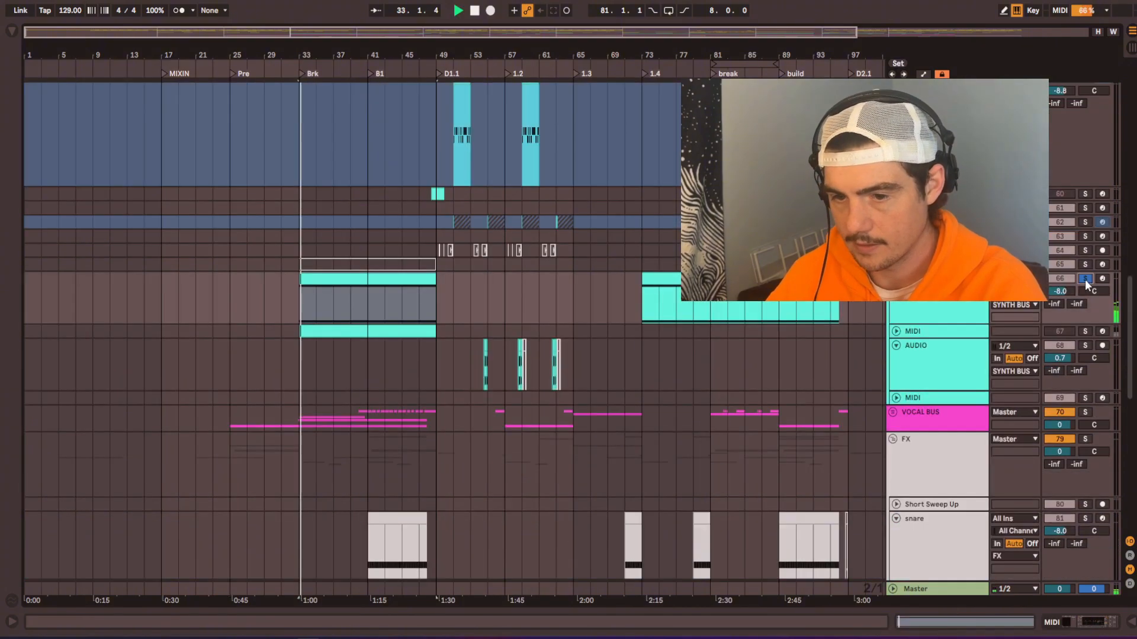
key("space")
scroll(360, 296, "down", 1)
left_click_drag(337, 251, 293, 258)
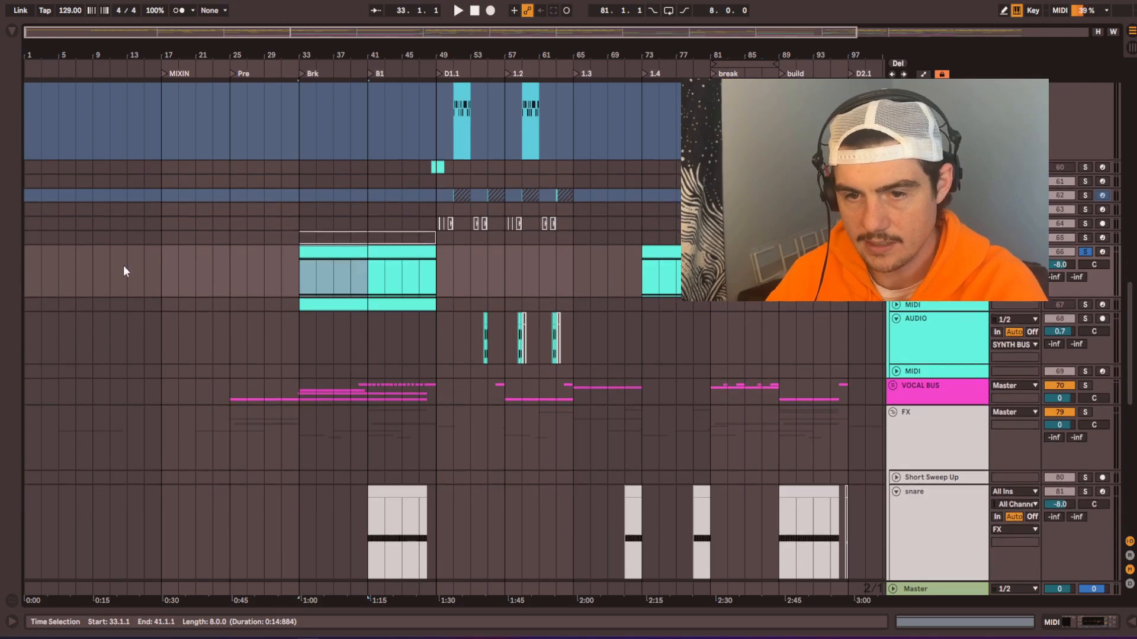
left_click(96, 255)
key("ctrl+v")
Step: Automate the Utility gain of MIDI track 66 to rise from about -9 dB at bar 9 to 0 dB at bar 17
scroll(80, 265, "up", 5)
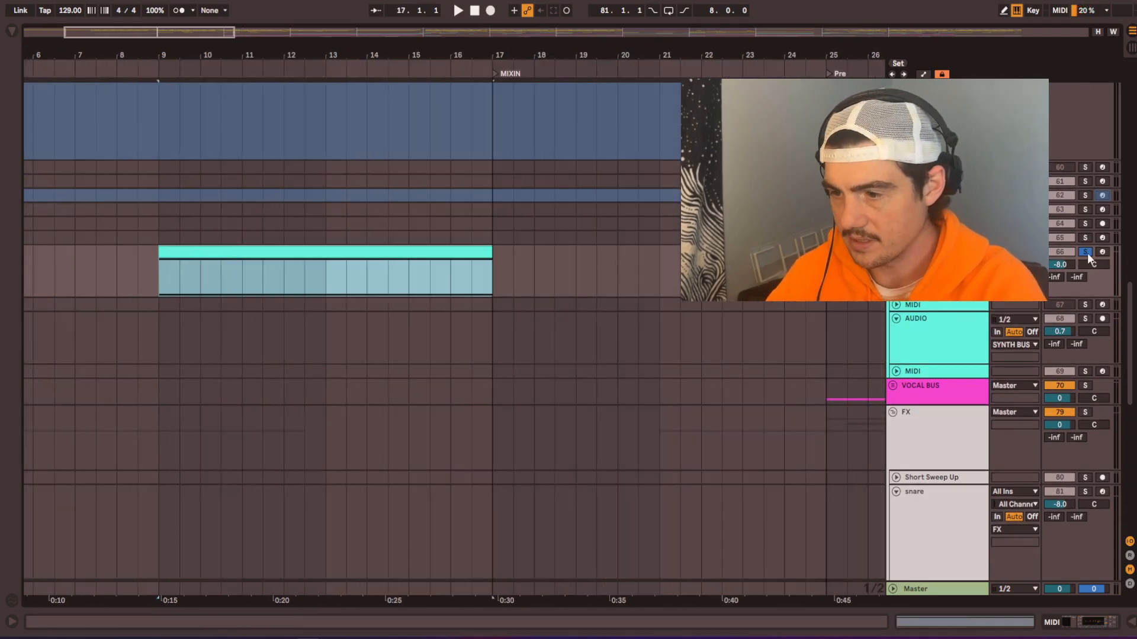
key("space")
double_click(953, 253)
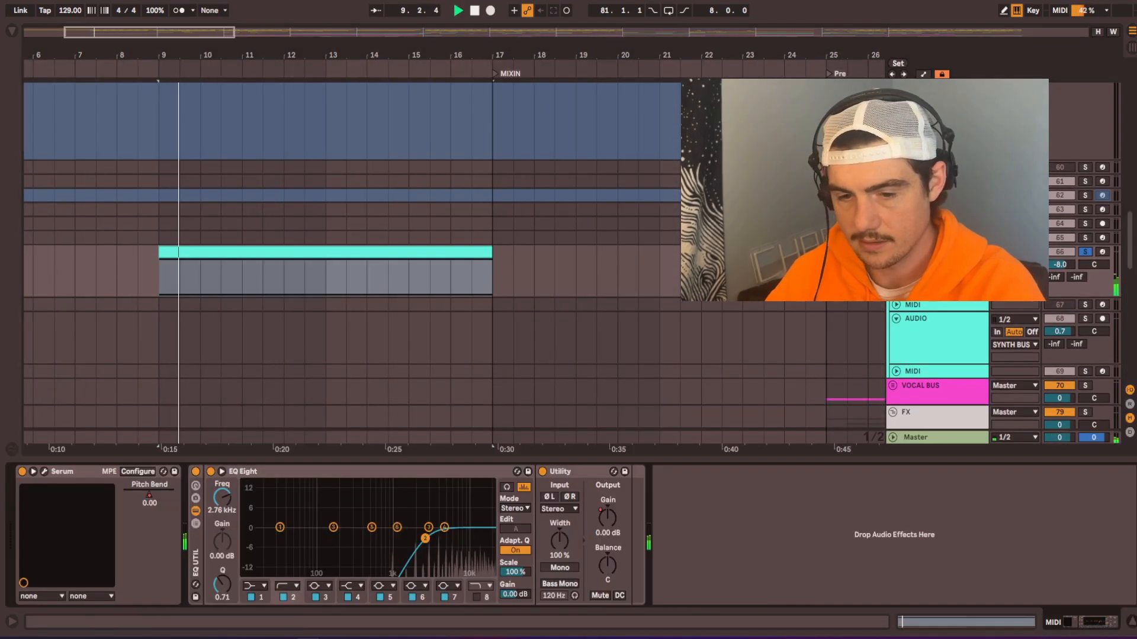
right_click(614, 521)
left_click(646, 252)
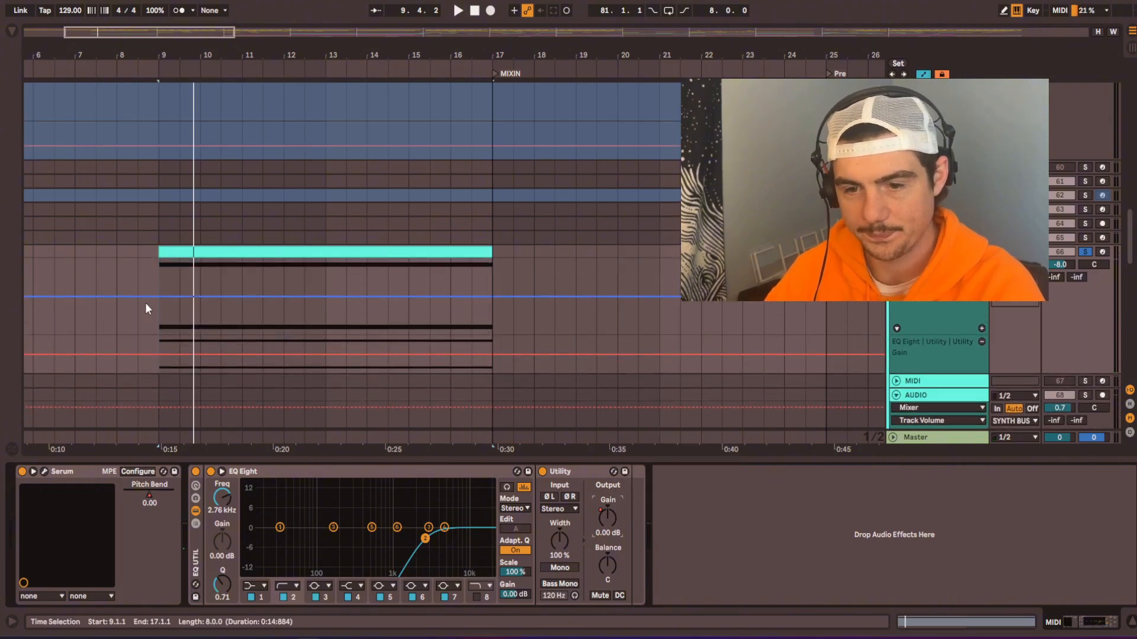
left_click_drag(162, 296, 488, 283)
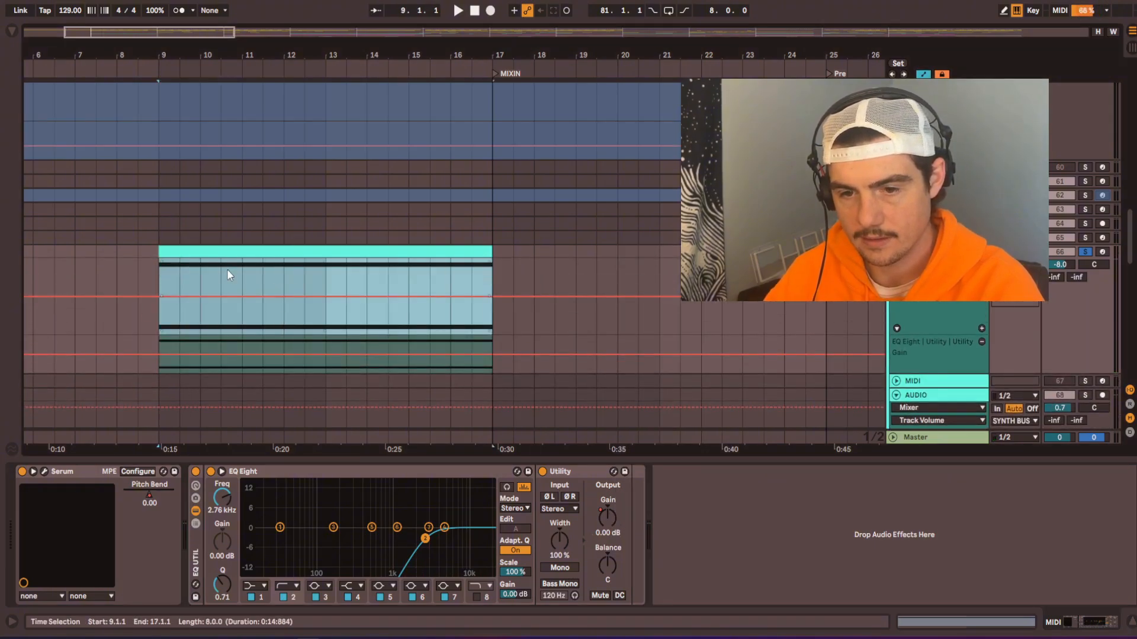
left_click_drag(162, 261, 161, 272)
key("space")
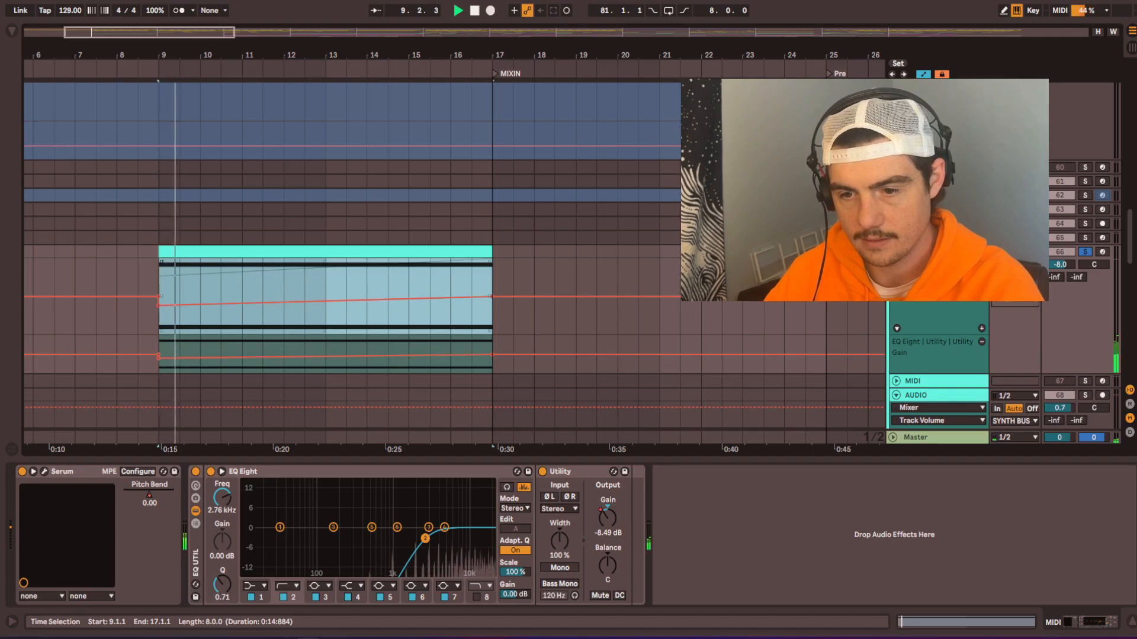
Step: Play the unsoloed mix from about bar 7 and copy the SWEEP UP NOISE HARSH clip from bar 25 so it ends at bar 17
scroll(440, 223, "down", 5)
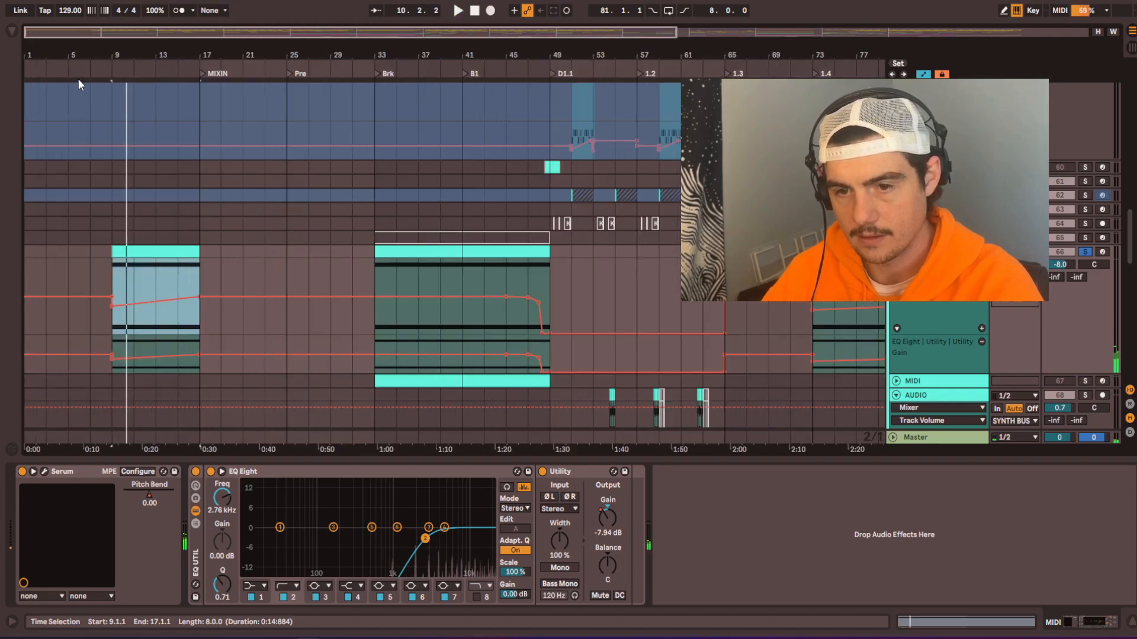
left_click(85, 75)
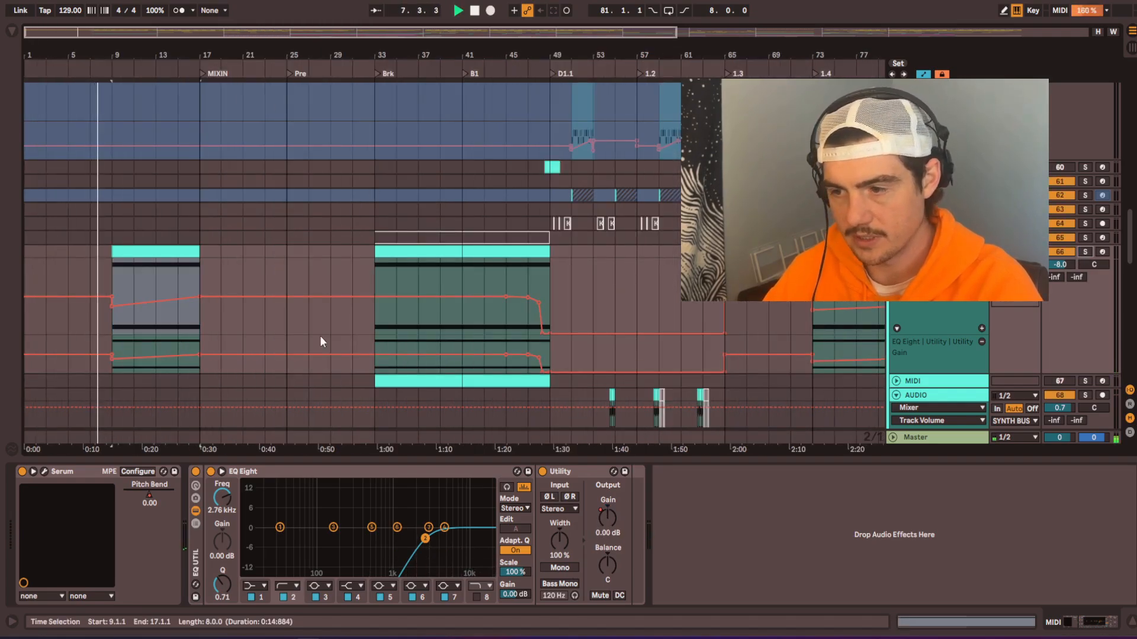
scroll(139, 292, "down", 3)
scroll(75, 278, "down", 15)
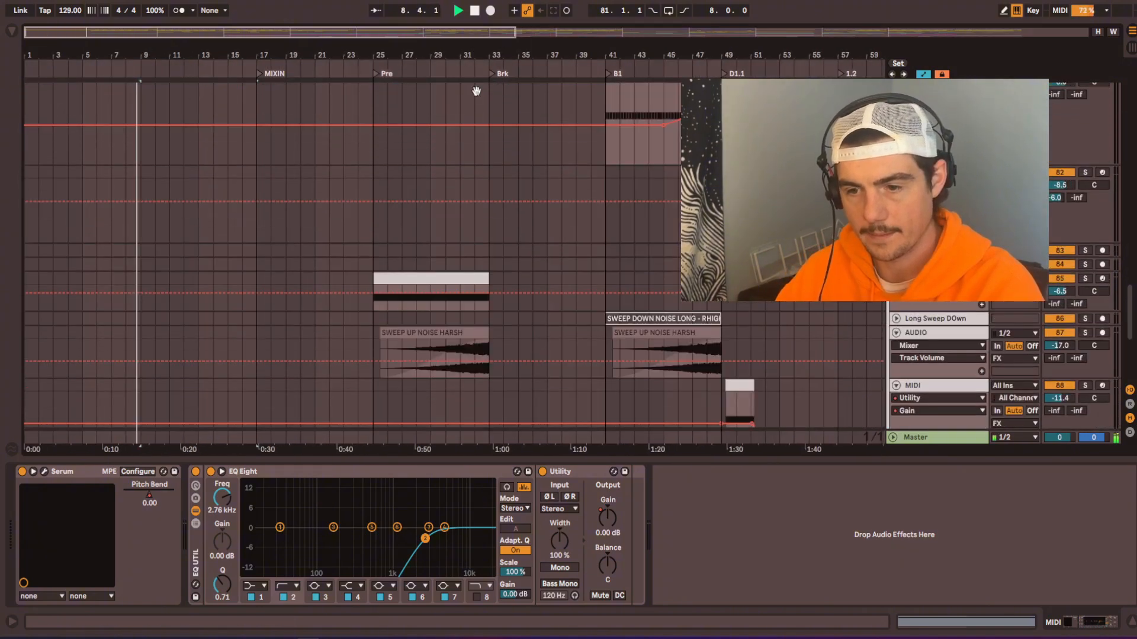
scroll(52, 224, "up", 3)
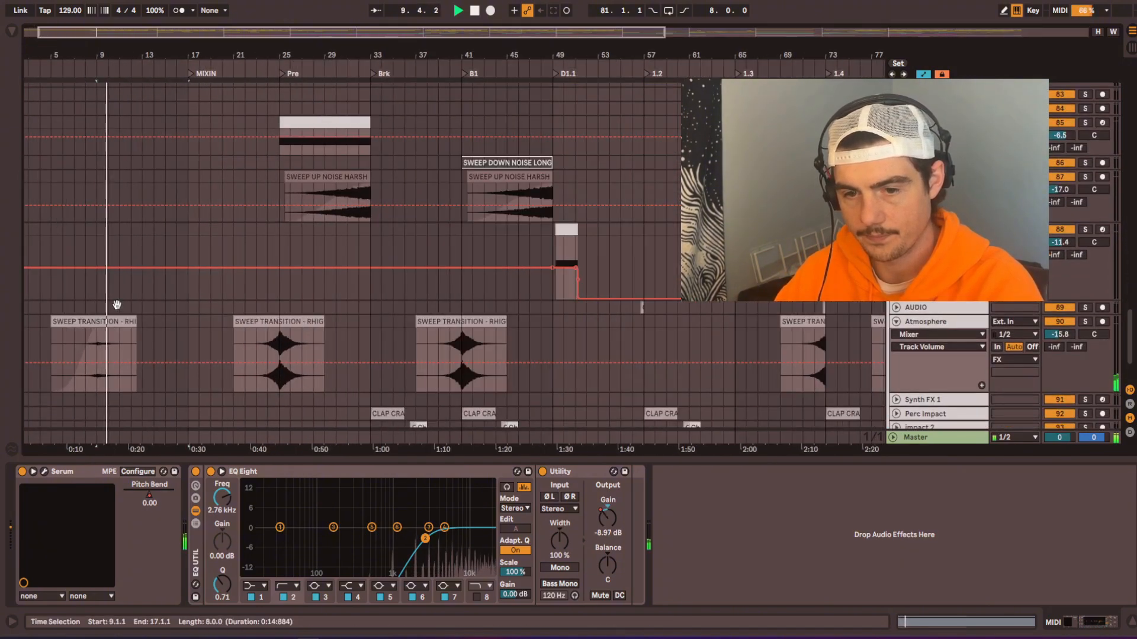
left_click_drag(115, 304, 164, 280)
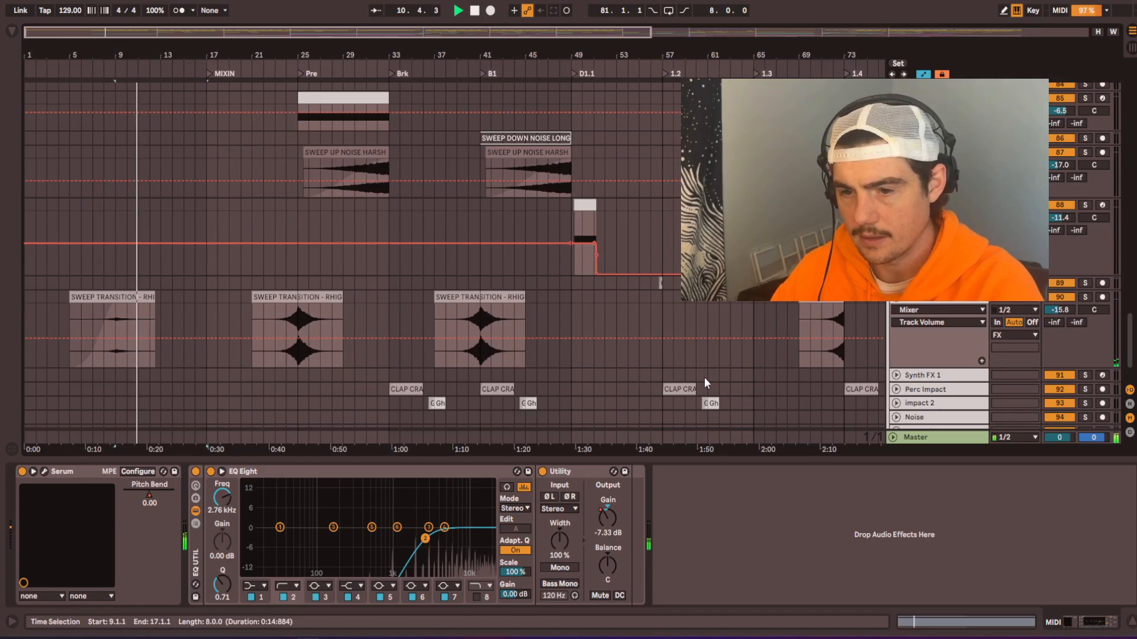
scroll(418, 382, "up", 1)
scroll(409, 373, "down", 2)
left_click_drag(332, 177, 132, 206)
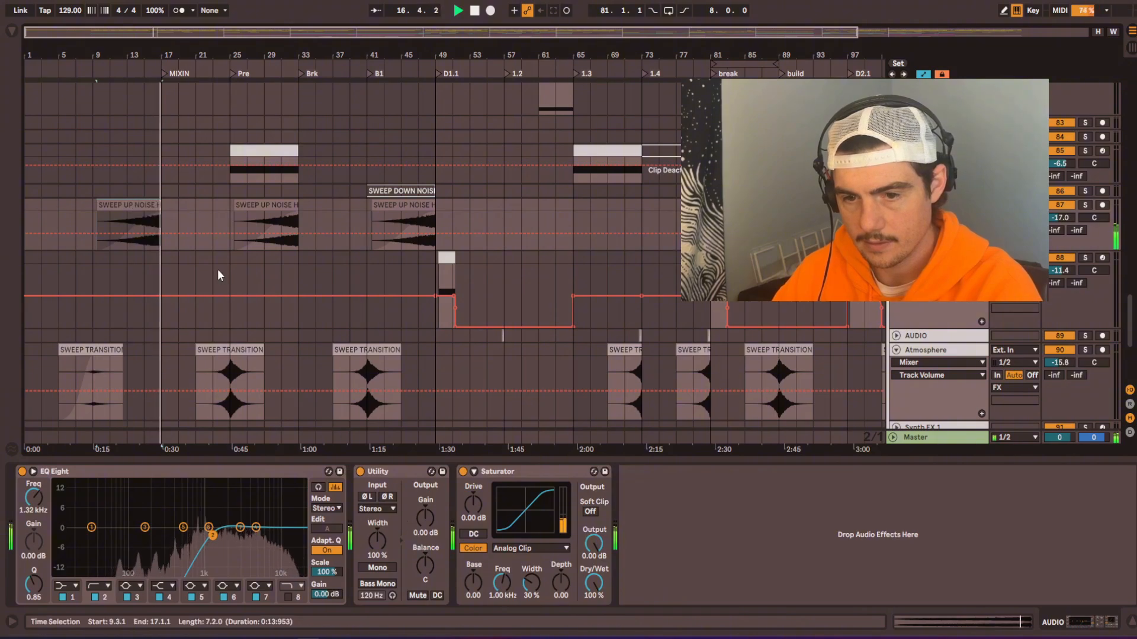
Step: Set the gain of the copied SWEEP UP NOISE HARSH clip before MIXIN to -6.33 dB while it plays
double_click(136, 206)
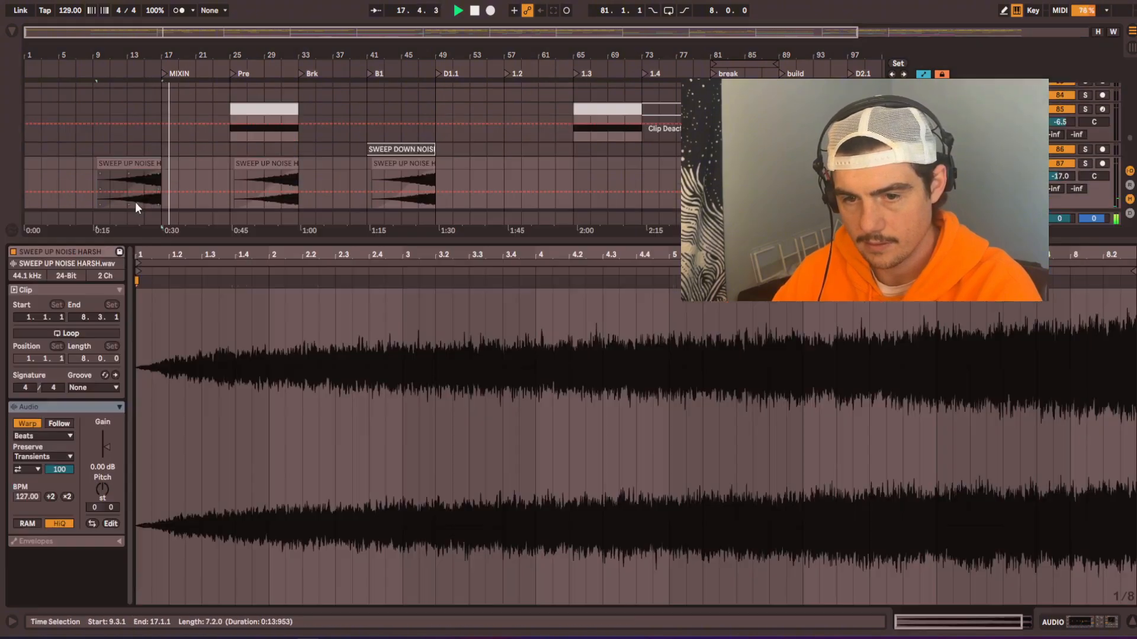
key("space")
key("space")
left_click_drag(108, 448, 108, 482)
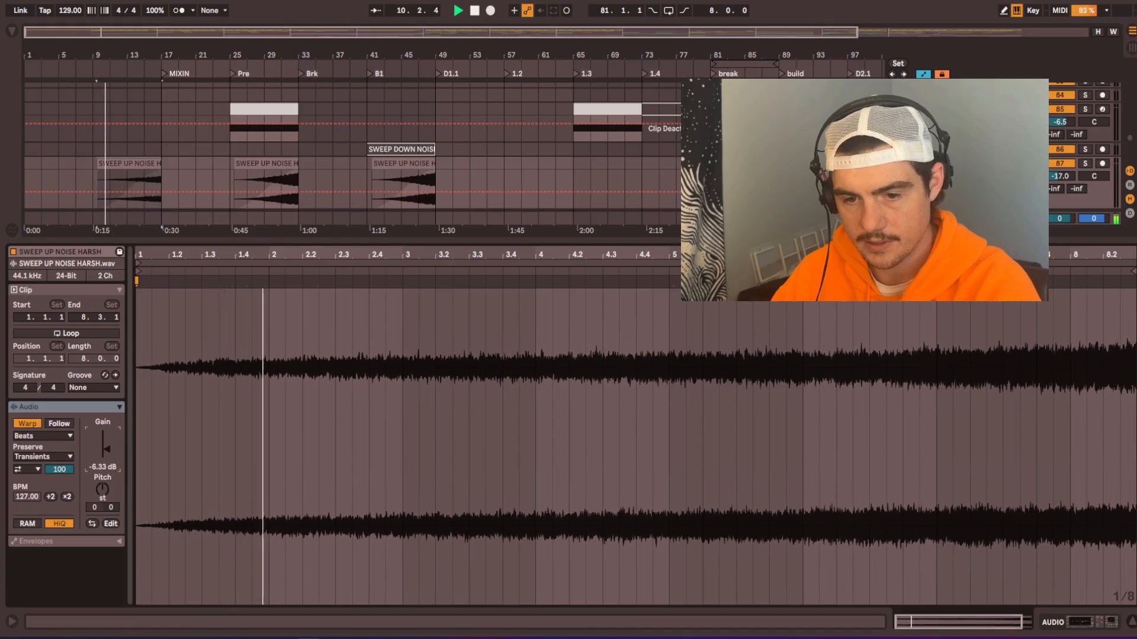
Step: Hide the automation lanes and reshape the fade-in curve of the SWEEP UP NOISE HARSH clip before bar 17 so it builds gradually
scroll(113, 198, "up", 3)
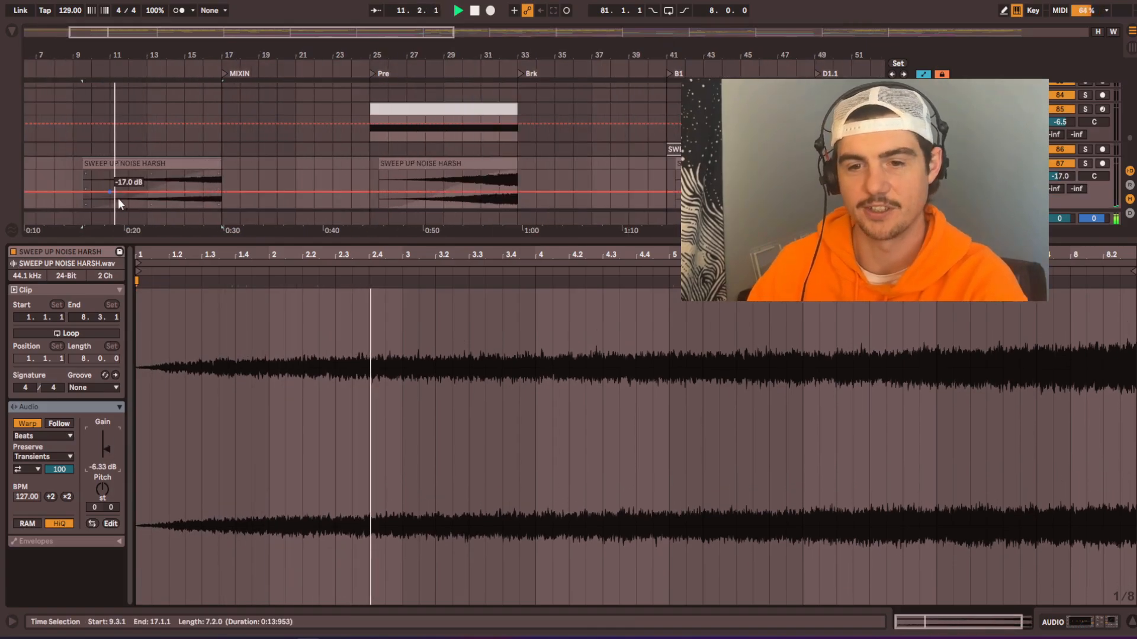
double_click(146, 243)
scroll(164, 191, "up", 4)
scroll(164, 194, "up", 4)
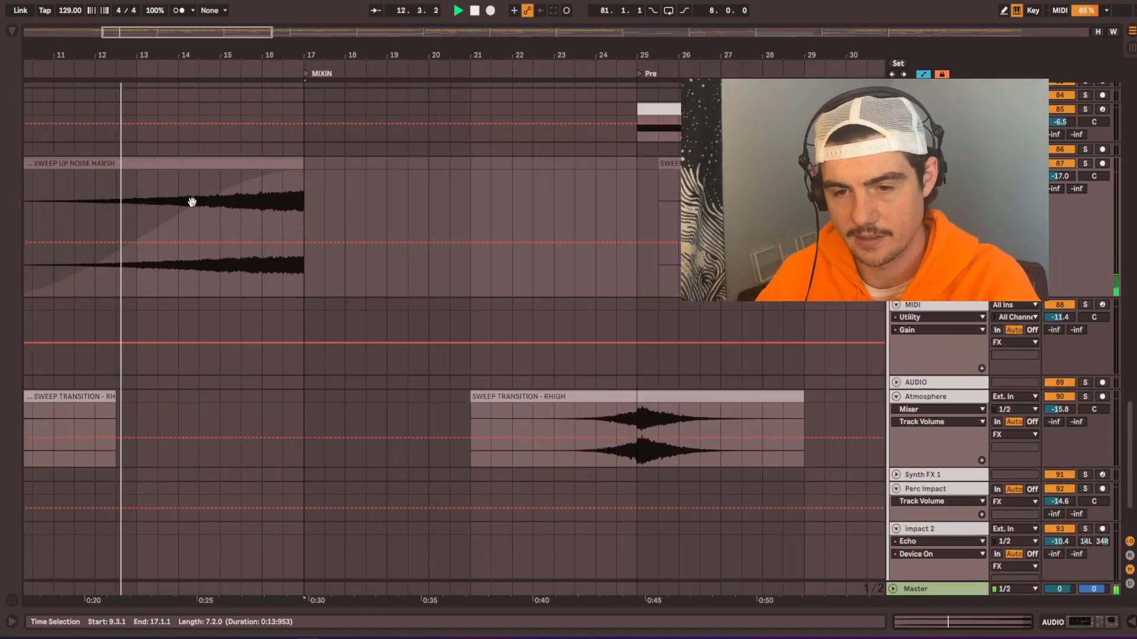
left_click_drag(191, 201, 196, 238)
left_click(924, 74)
left_click_drag(148, 268, 181, 280)
scroll(331, 249, "down", 3)
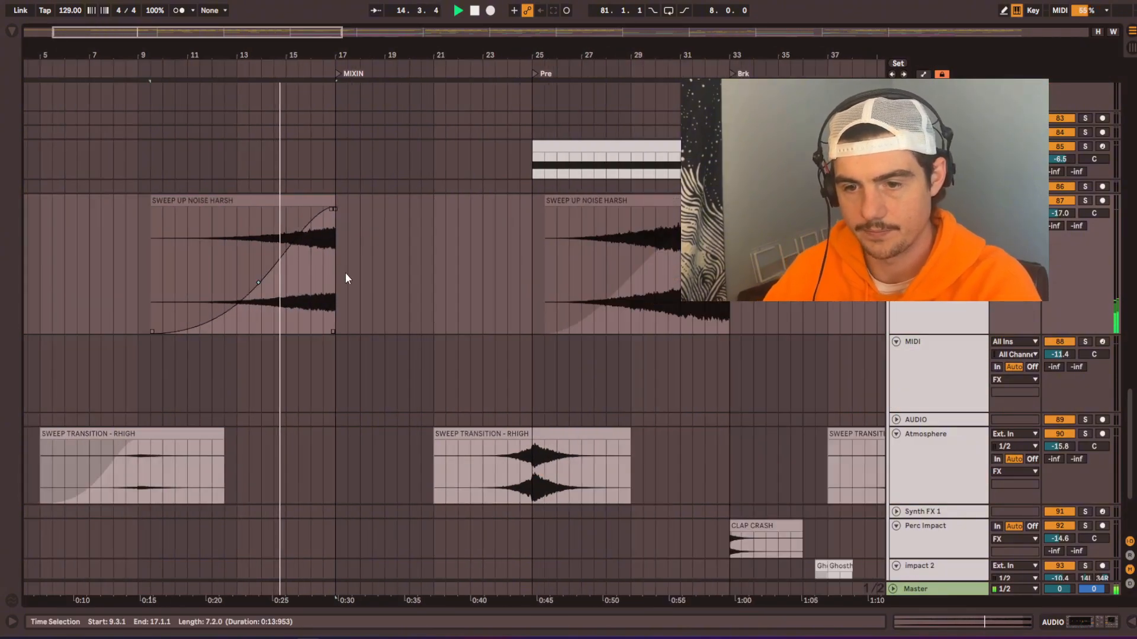
Step: Go from the FX tracks back to the drums, unfold the PERCUSSION group and stop playback
left_click_drag(482, 307, 518, 217)
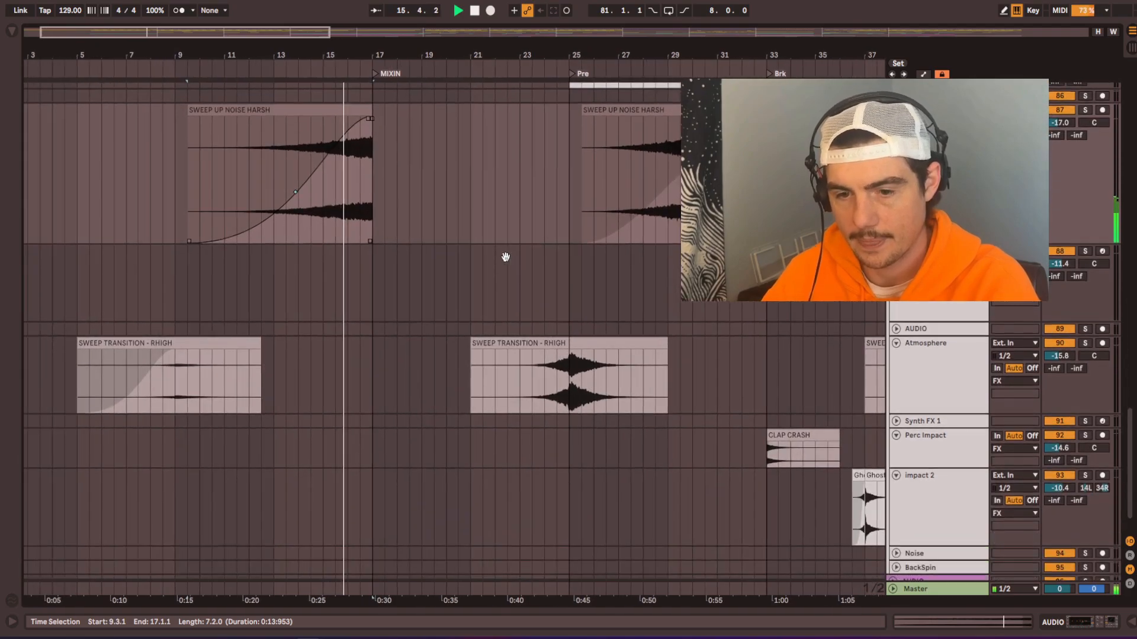
left_click(797, 435)
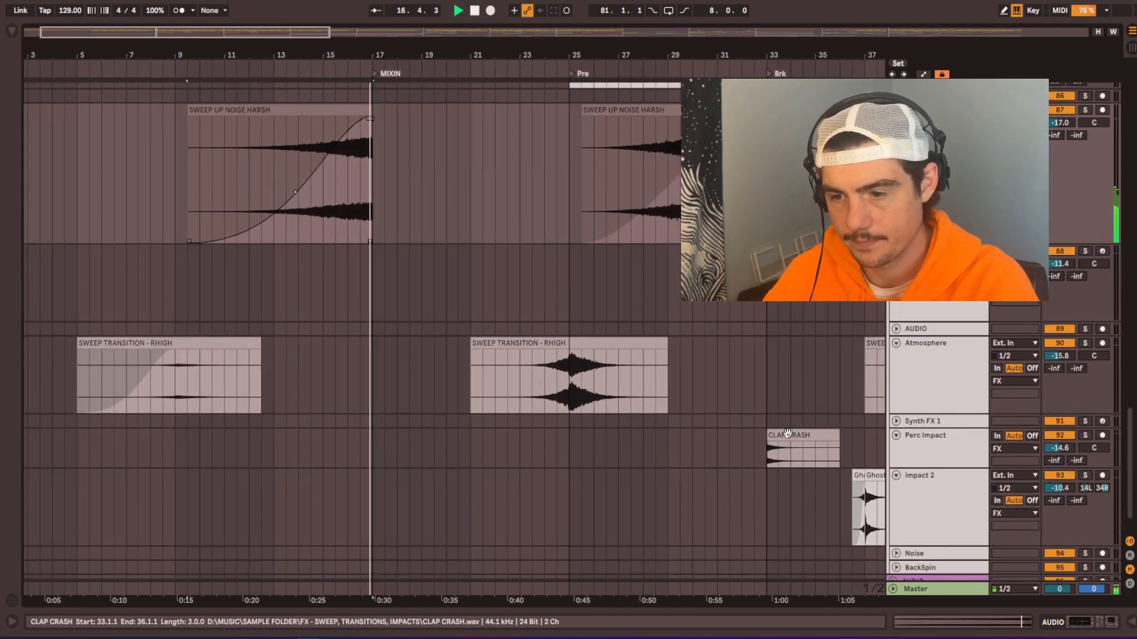
left_click_drag(454, 239, 489, 581)
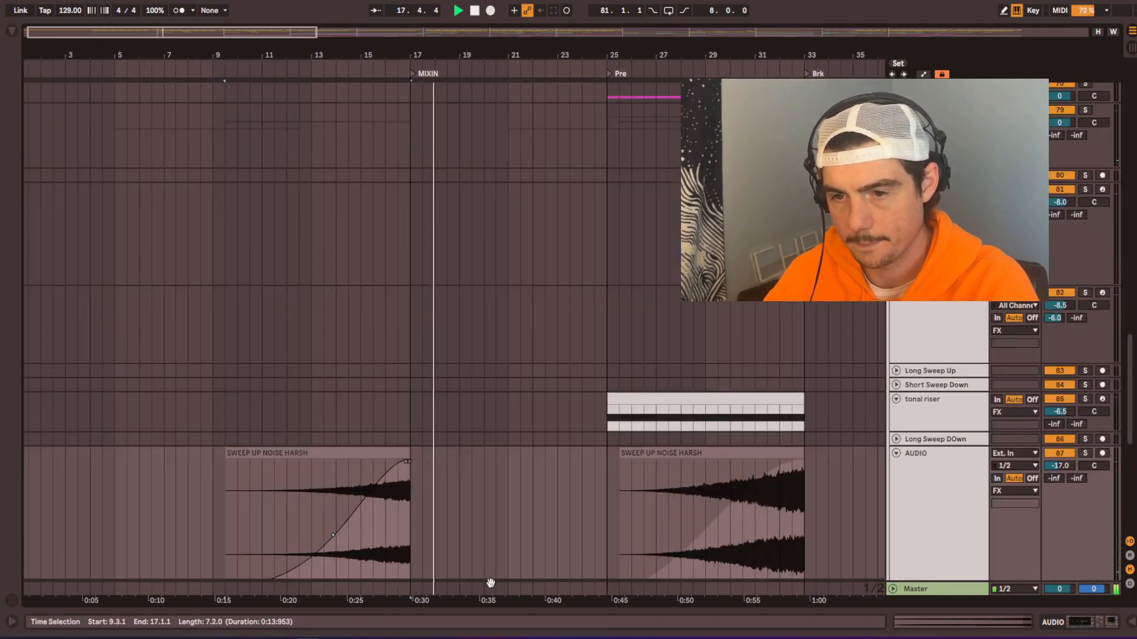
left_click_drag(509, 370, 473, 474)
left_click_drag(489, 263, 475, 487)
left_click_drag(423, 208, 442, 462)
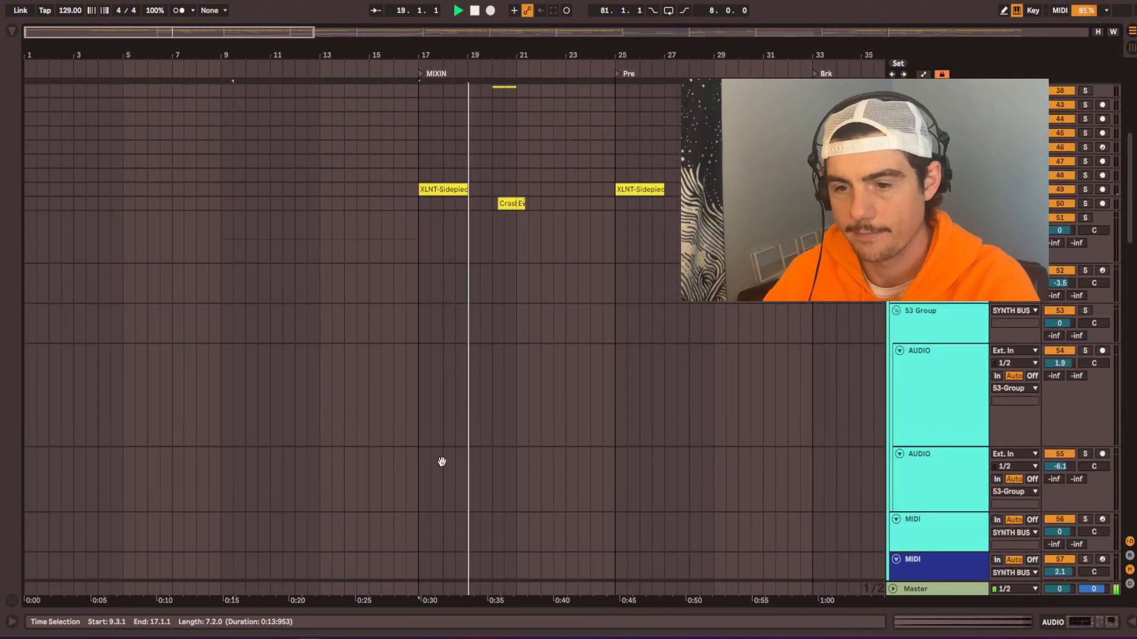
left_click_drag(444, 186, 434, 410)
left_click_drag(510, 255, 496, 461)
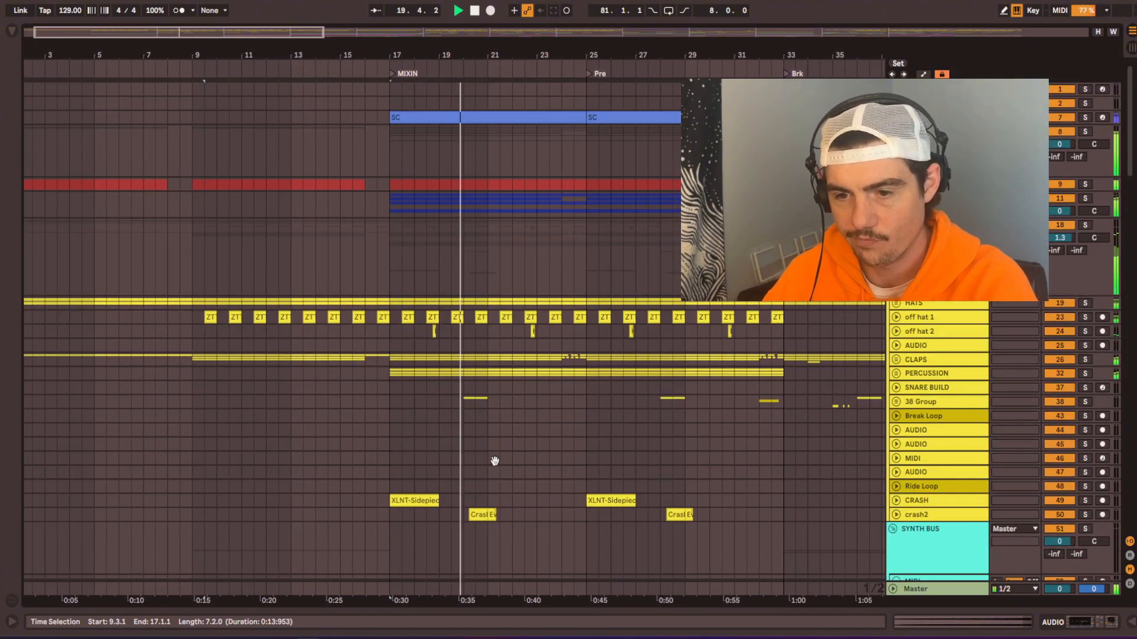
double_click(505, 375)
left_click_drag(541, 323, 533, 172)
key("space")
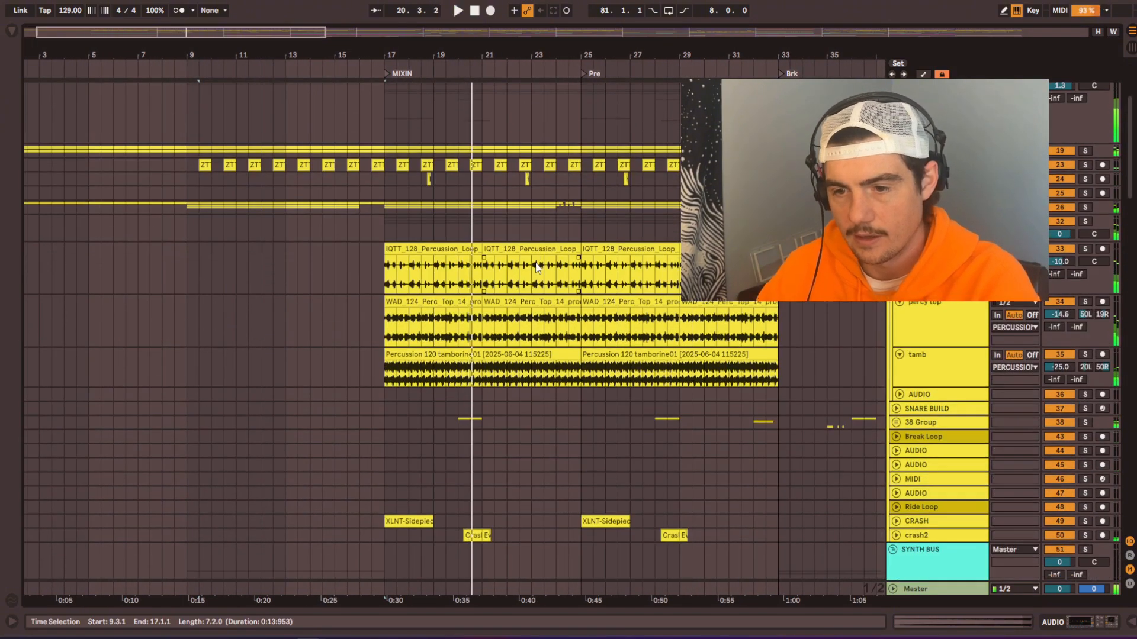
Step: Play from just before MIXIN and delete the Perc Loop, percy top and tamb clips from bars 17 to 25
left_click(356, 70)
left_click(433, 249)
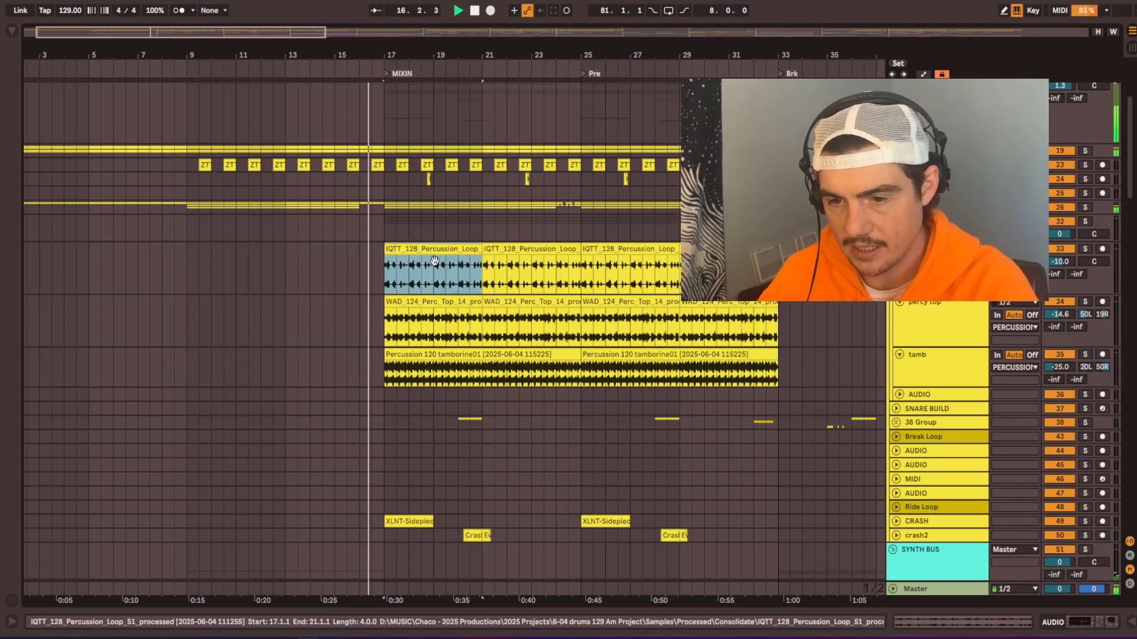
left_click(566, 356, "shift")
key("Delete")
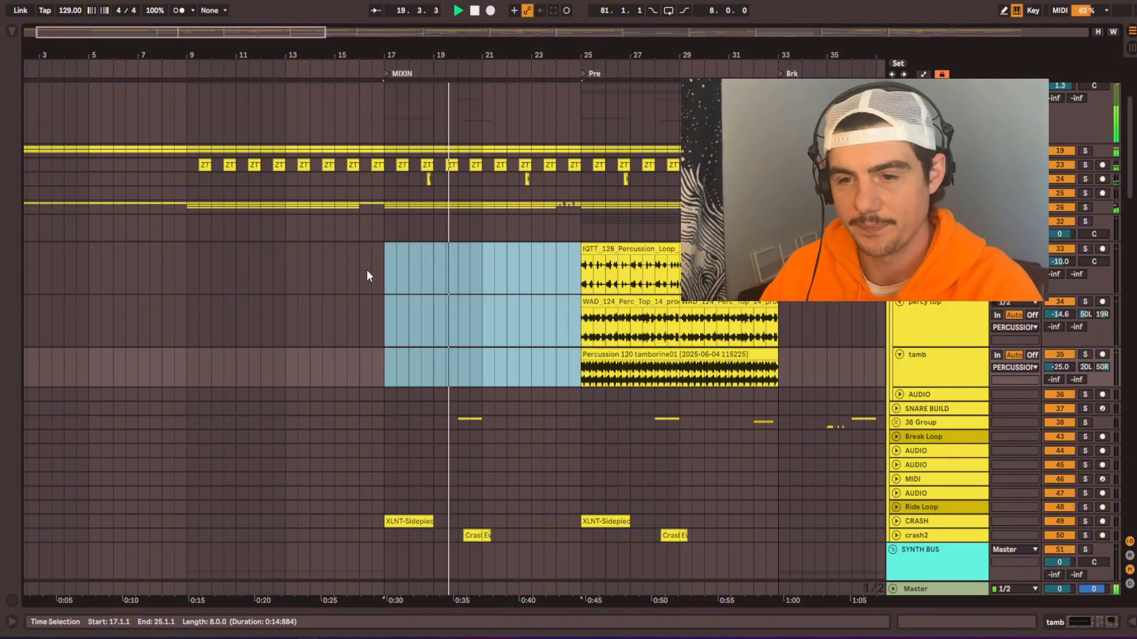
scroll(365, 273, "down", 3)
scroll(164, 303, "up", 5)
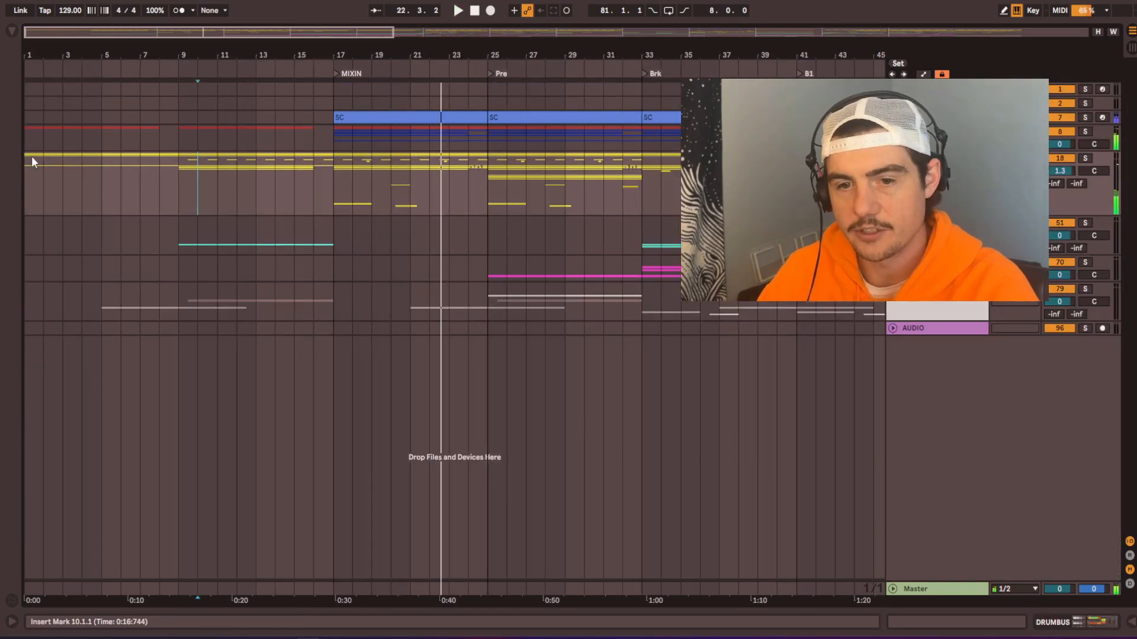
Step: Add a locator at bar 1 and name it EXT INTRO
scroll(29, 173, "up", 4)
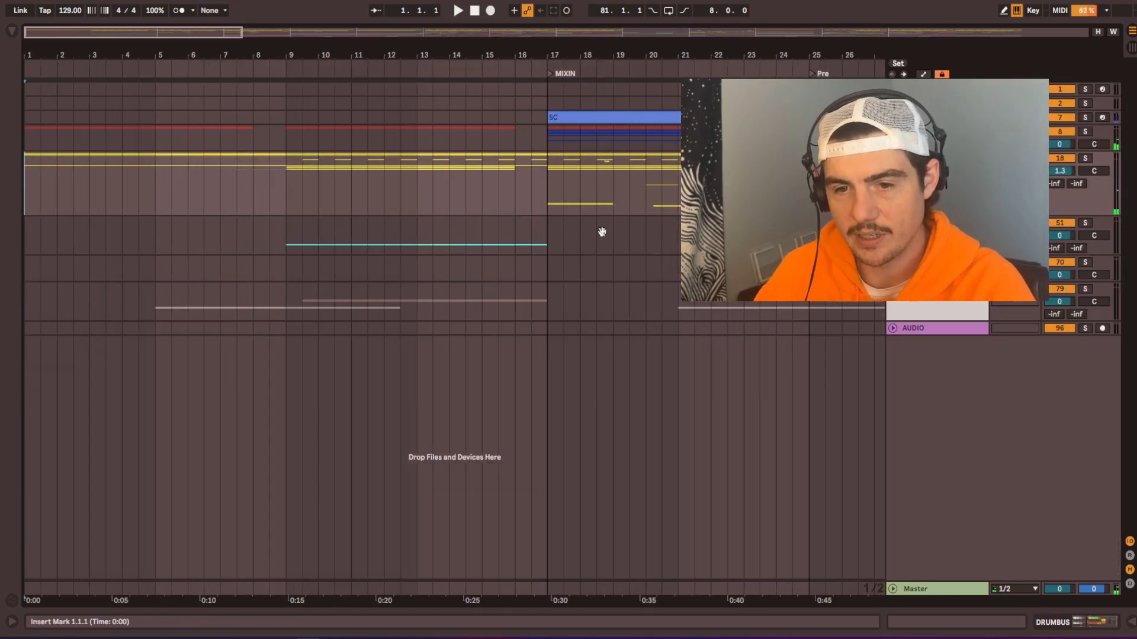
left_click(29, 76)
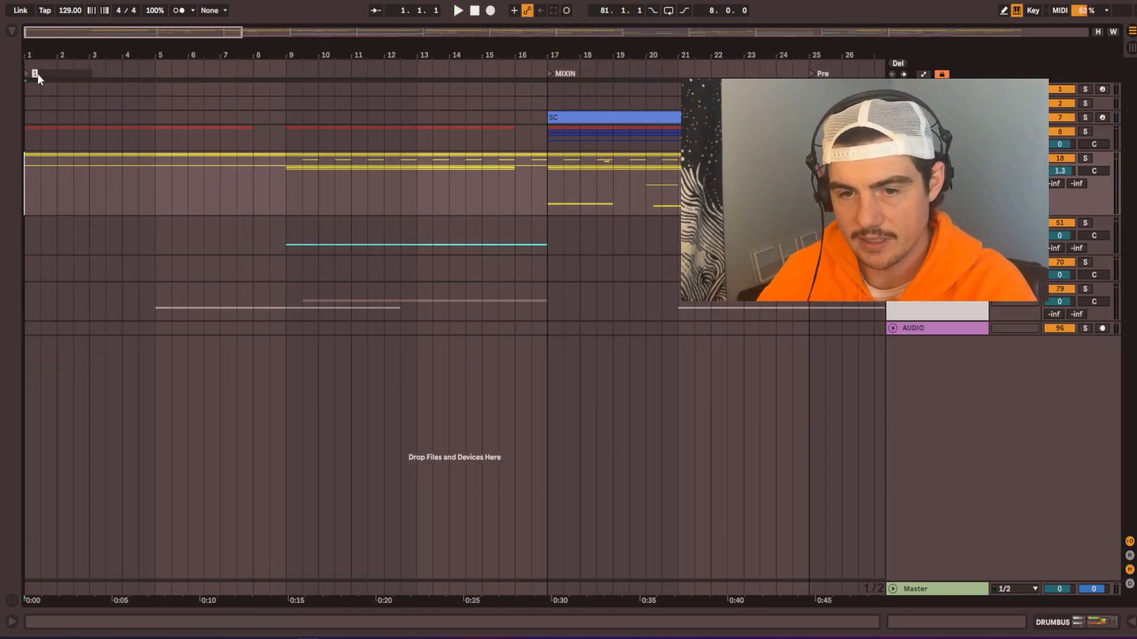
type("EXT INTRO")
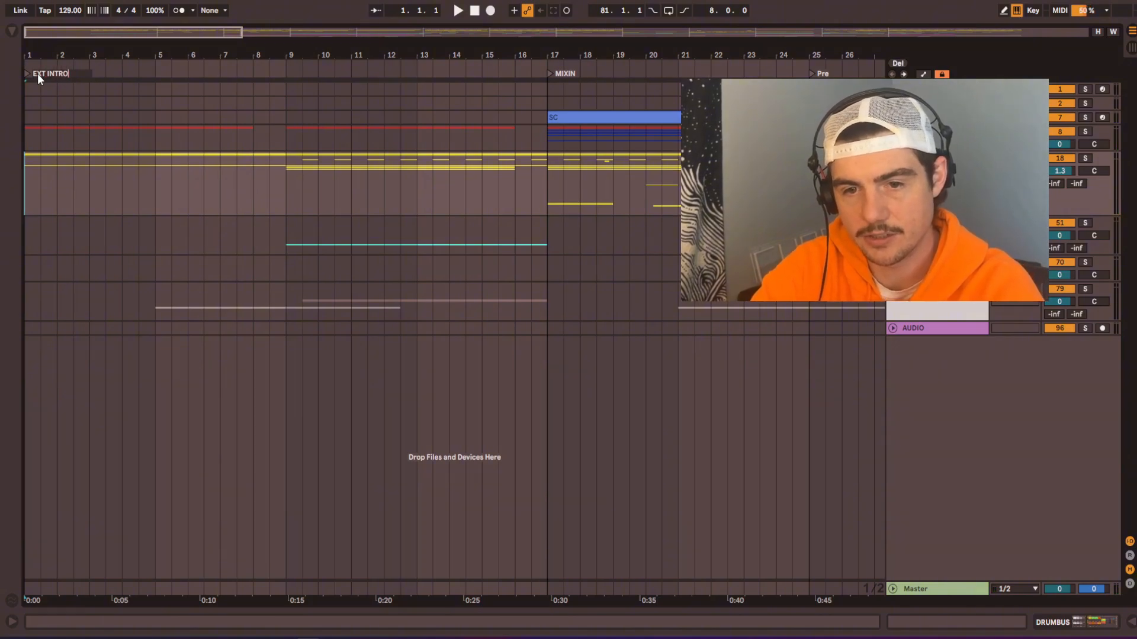
key("Return")
Step: Add a locator at bar 9 and name it INTRO
right_click(287, 76)
left_click(302, 113)
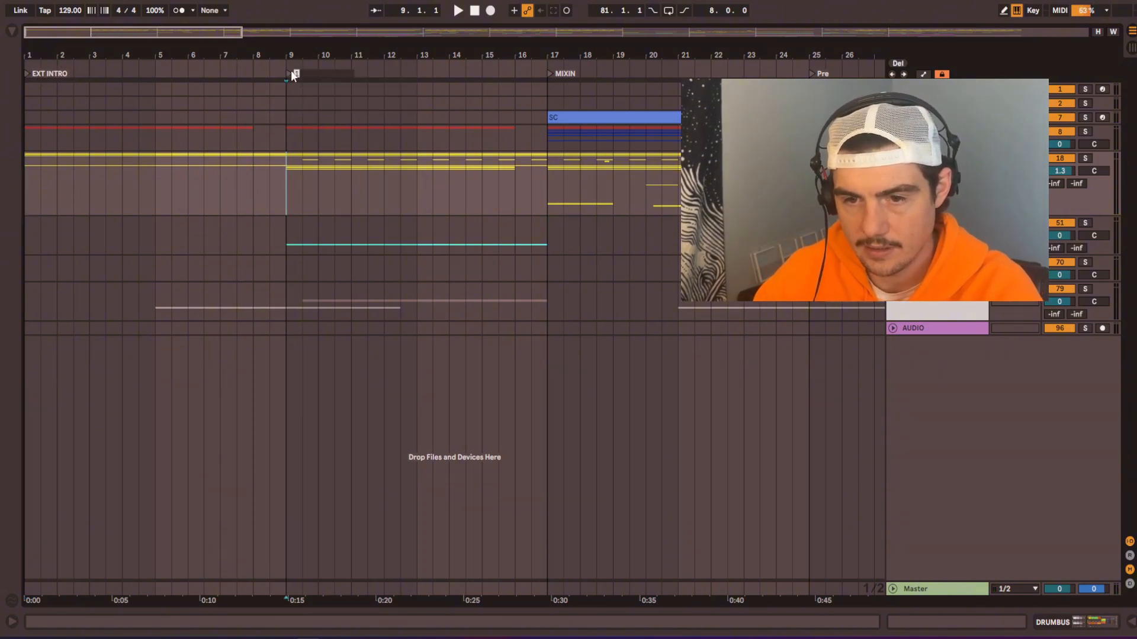
left_click(287, 75)
key("ctrl+r")
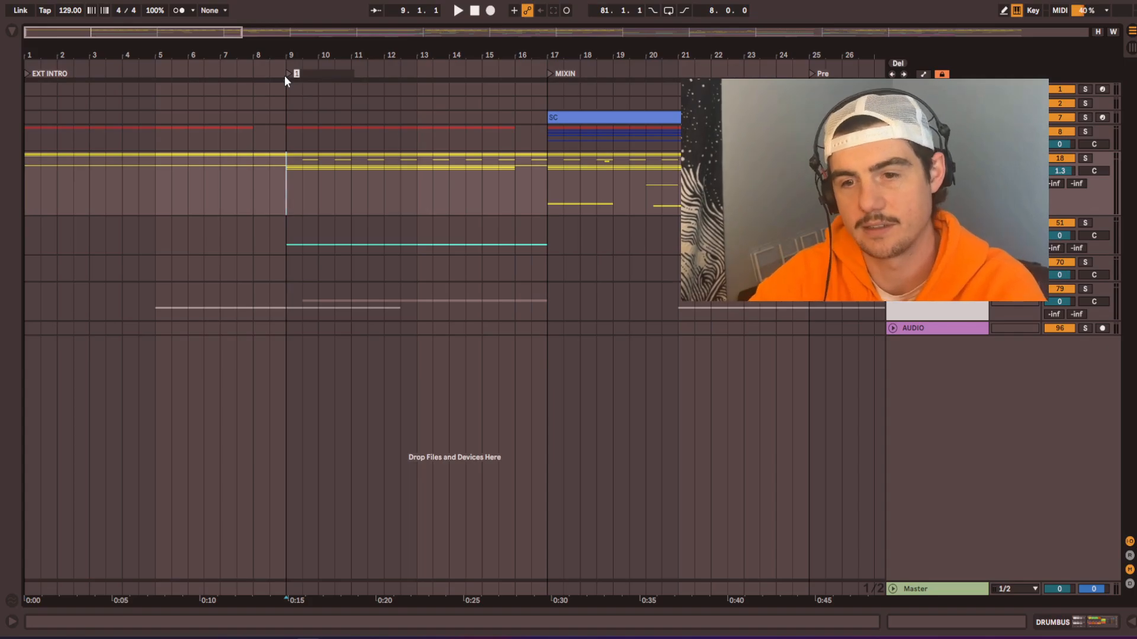
type("INTRO")
key("Return")
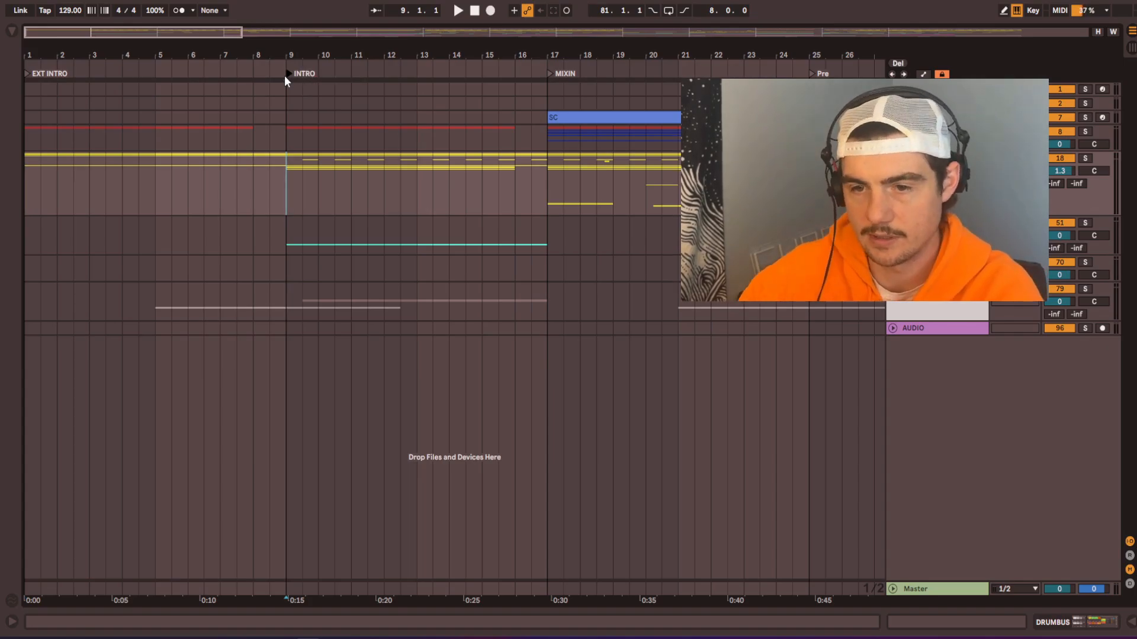
Step: Rename the MIXIN locator to BASS and the Pre locator to PRE BREAK
left_click(551, 74)
key("ctrl+r")
type("BASS")
key("Tab")
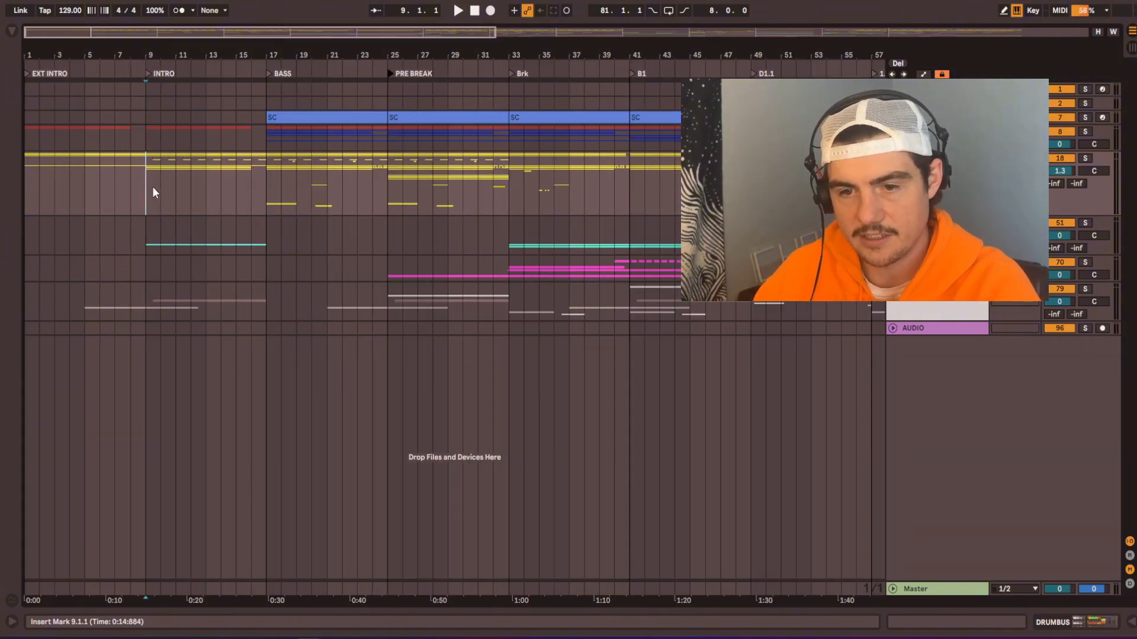
Step: Unfold the drum tracks and check their clips across the INTRO, BASS and PRE BREAK sections
left_click_drag(152, 186, 508, 198)
key("u")
key("u")
scroll(207, 340, "down", 3)
scroll(206, 340, "up", 4)
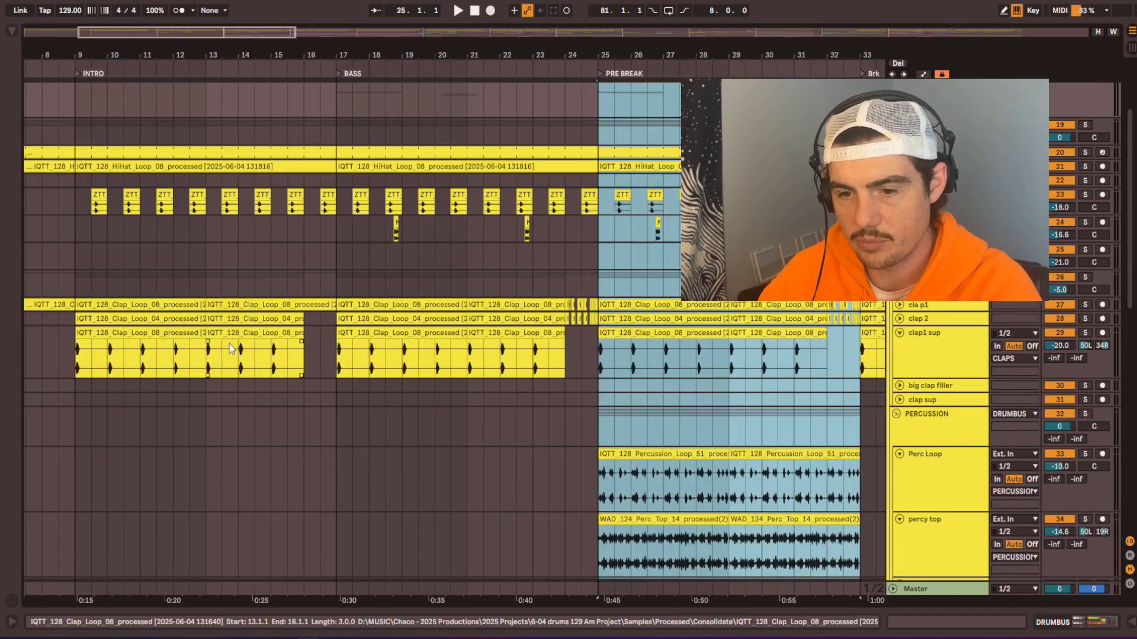
Step: Copy the two-bar snare clip at bars 79 to 81 and paste it at bars 15 to 17, leading into BASS
scroll(206, 340, "down", 3)
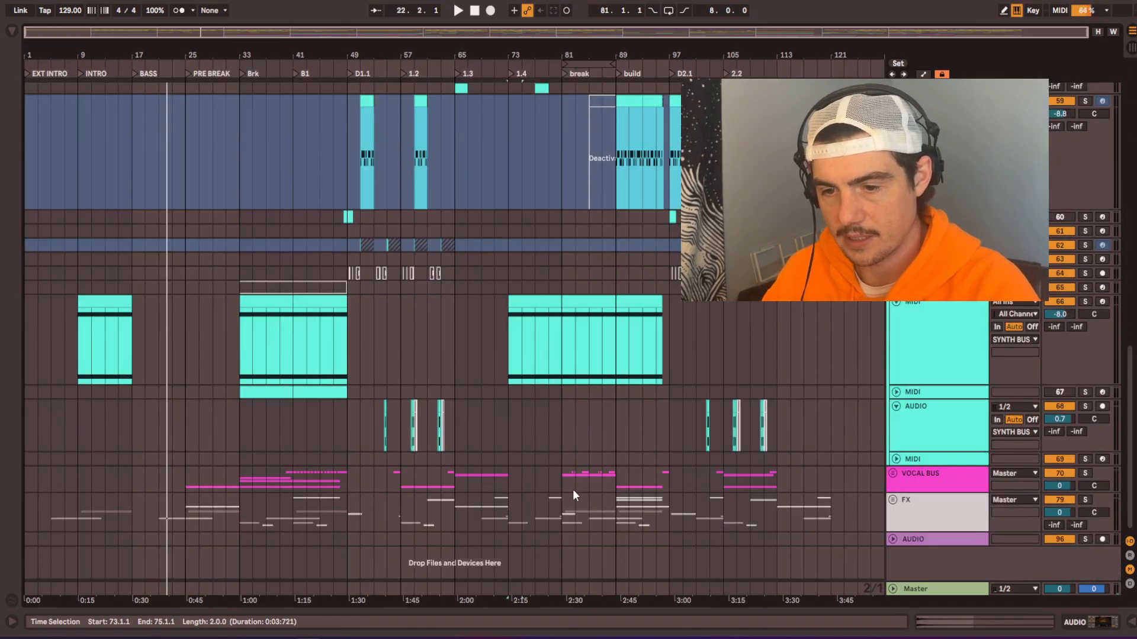
scroll(588, 528, "down", 5)
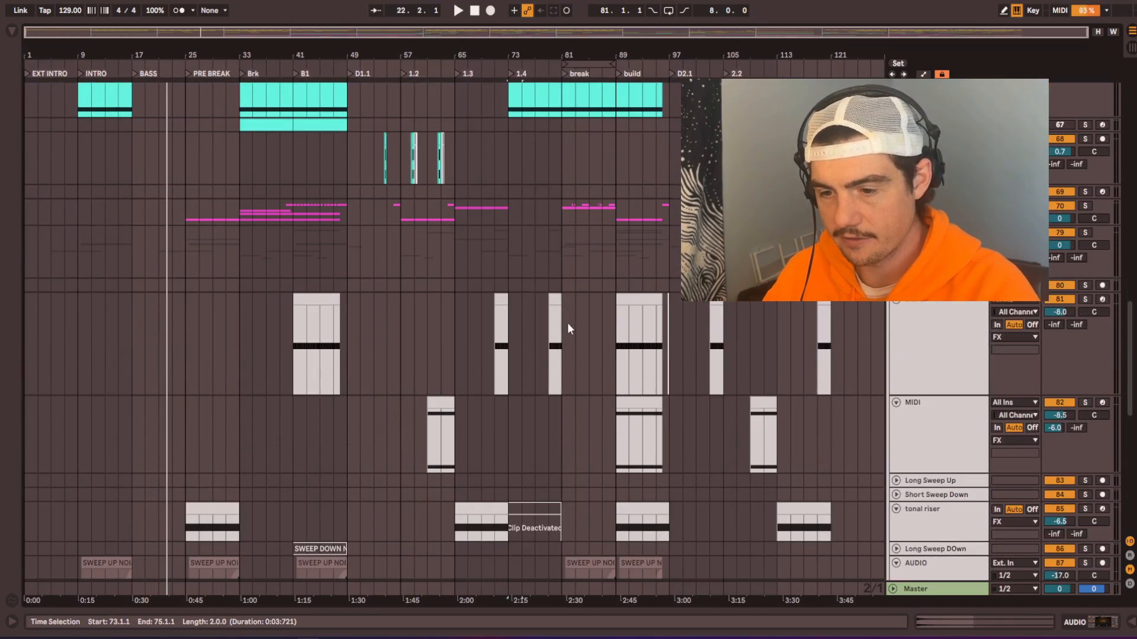
scroll(567, 323, "up", 5)
scroll(638, 331, "up", 3)
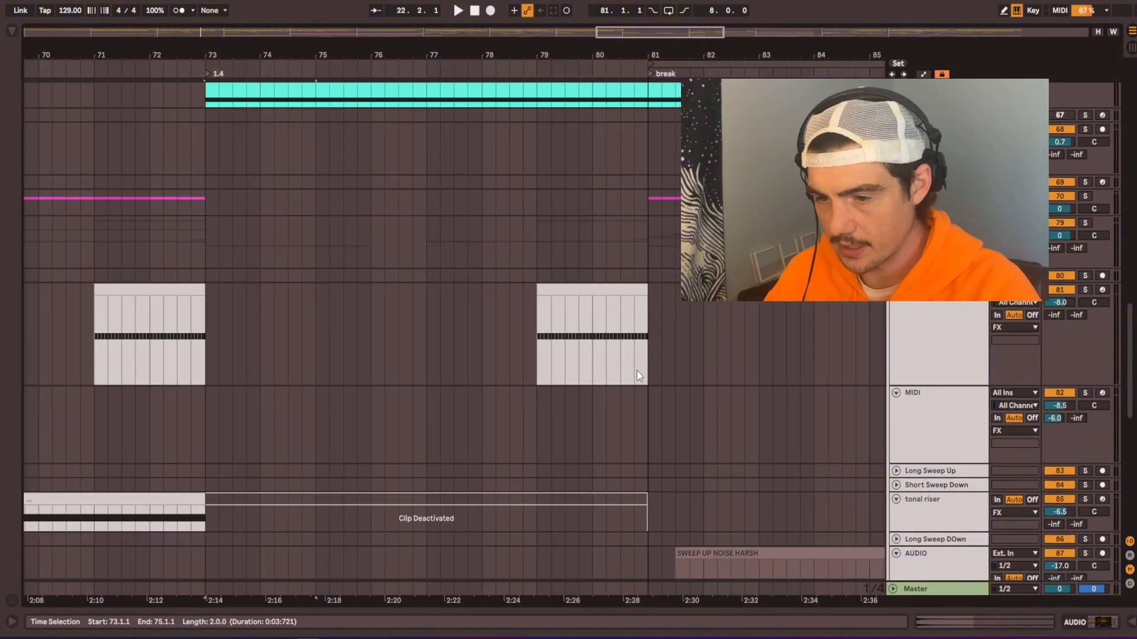
left_click(588, 294)
scroll(592, 296, "down", 1)
scroll(578, 298, "down", 3)
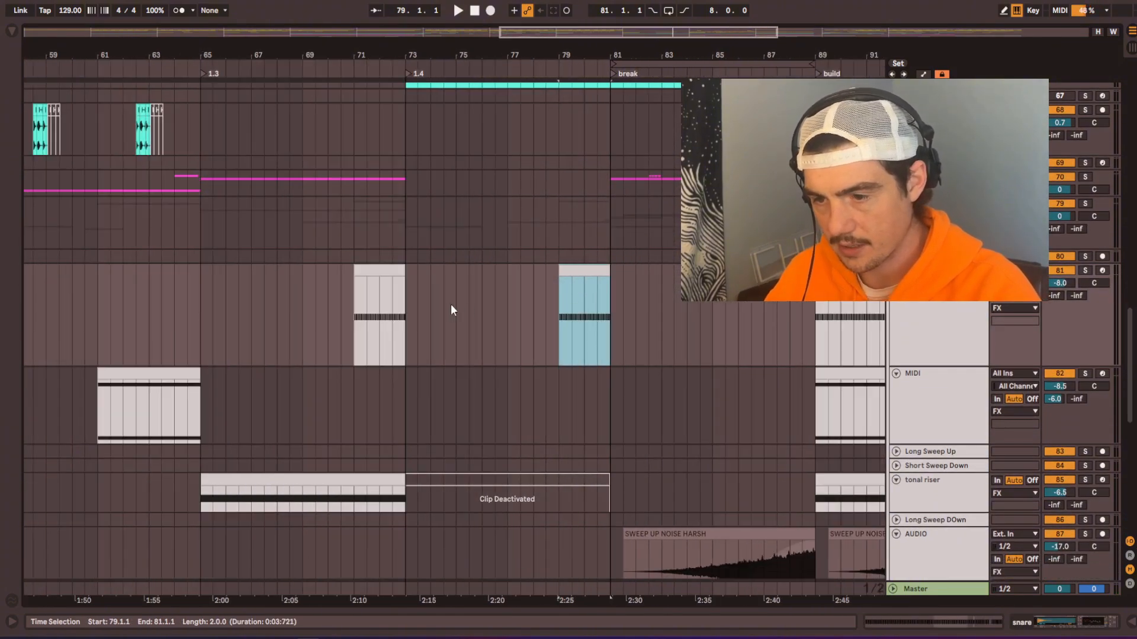
scroll(450, 304, "down", 5)
left_click_drag(167, 318, 441, 318)
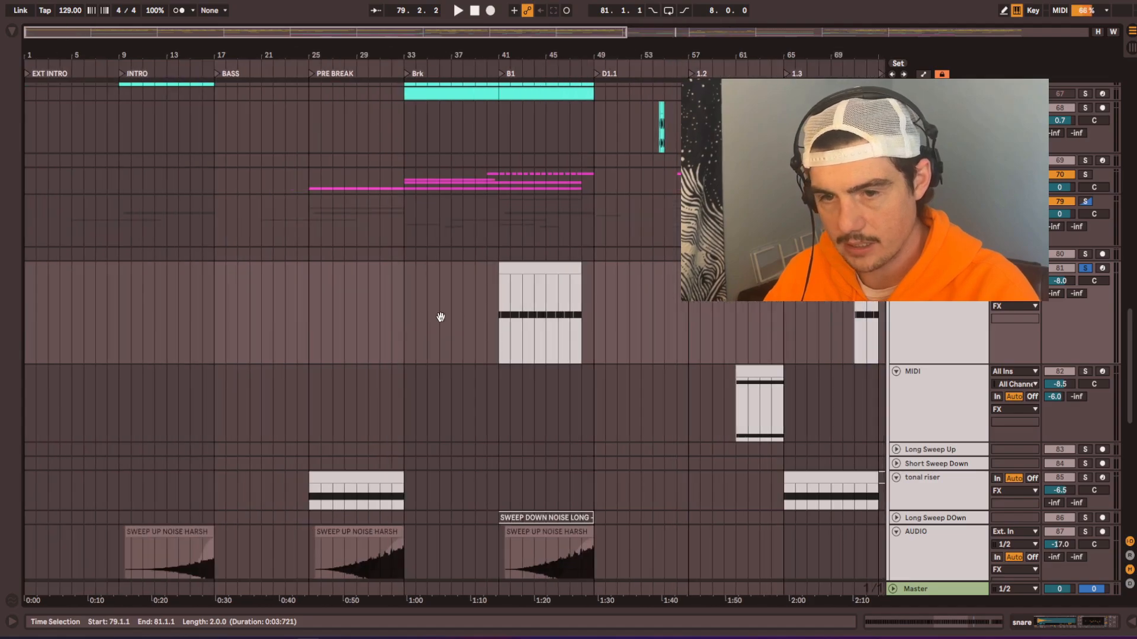
left_click(188, 276)
key("ctrl+v")
scroll(183, 293, "up", 5)
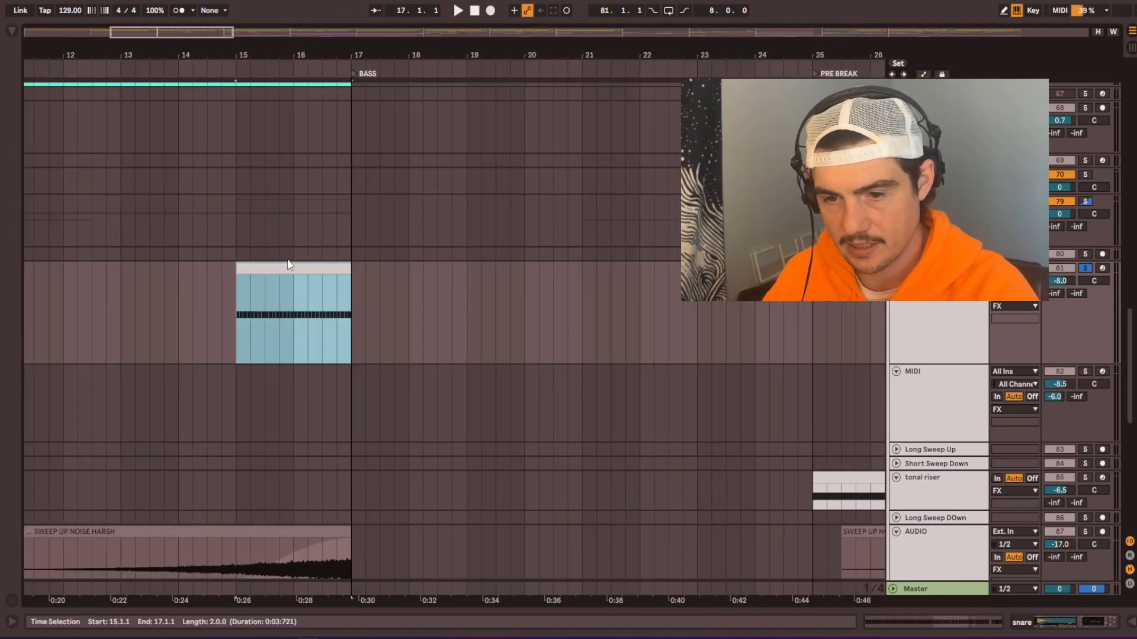
Step: Unsolo the snare track, show its EQ Eight low-cut frequency automation and straighten the ramp across bars 15 to 17
left_click(1084, 268)
key("space")
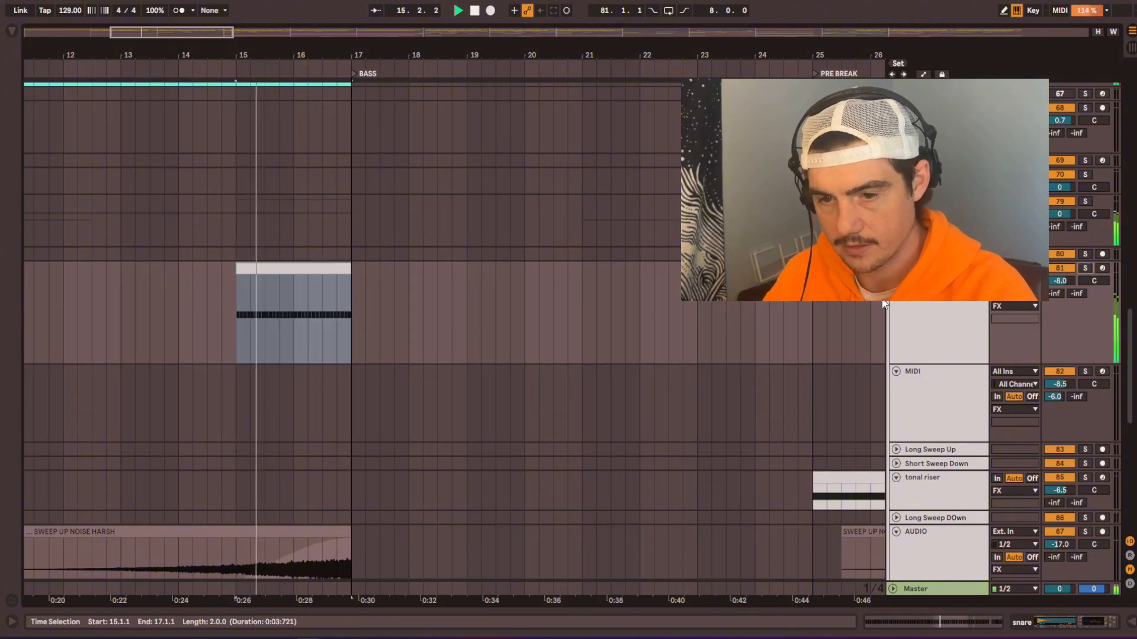
double_click(923, 329)
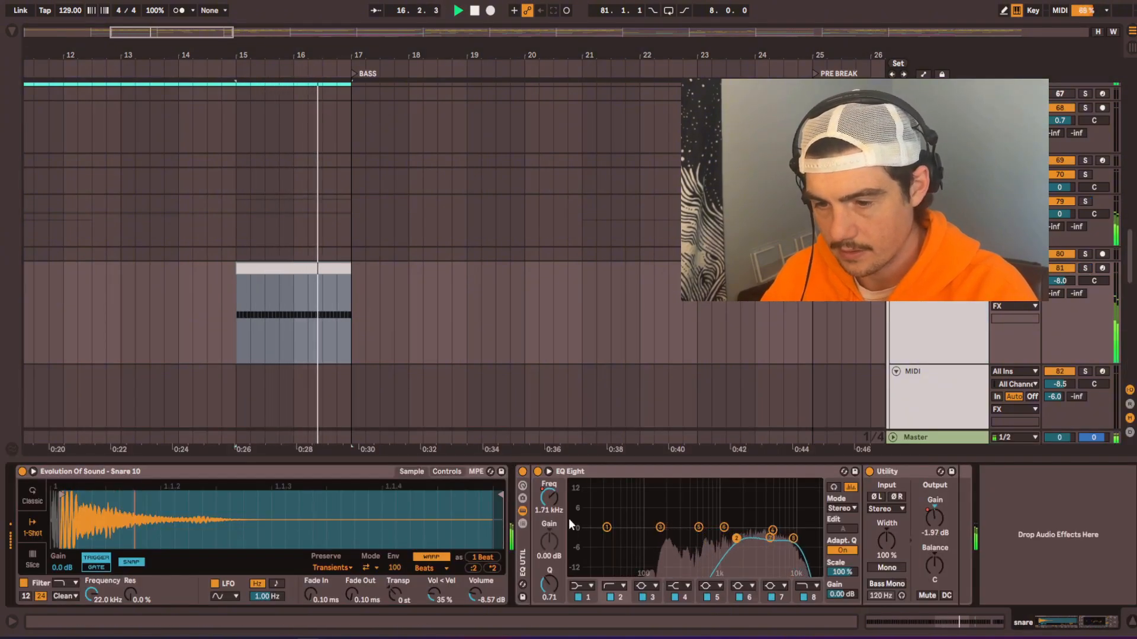
right_click(559, 505)
left_click(595, 230)
key("space")
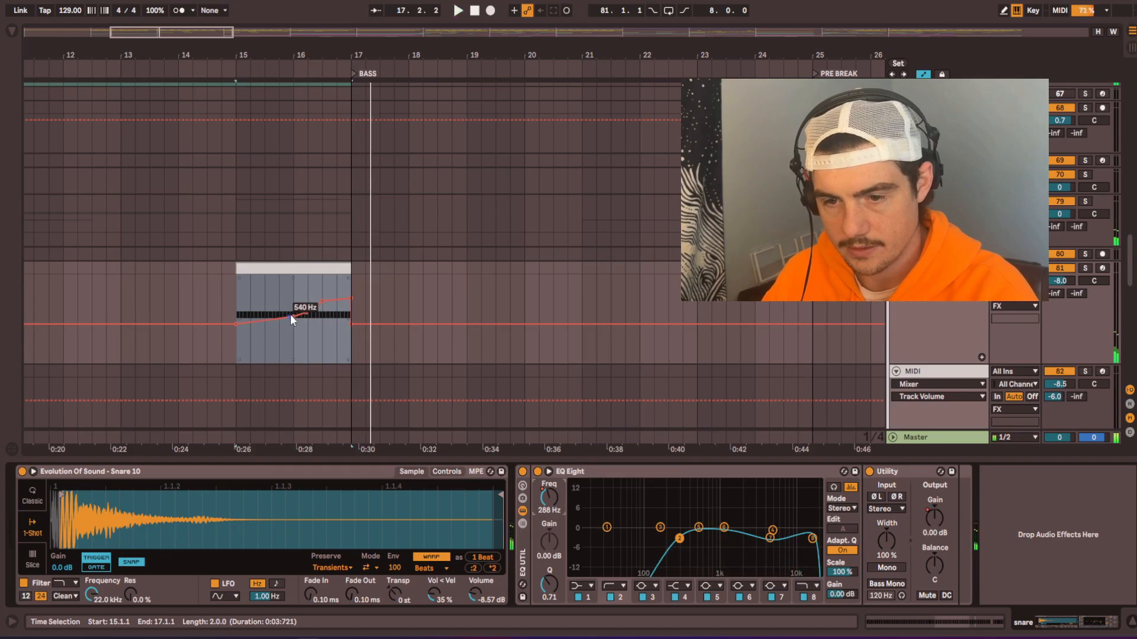
left_click(311, 309)
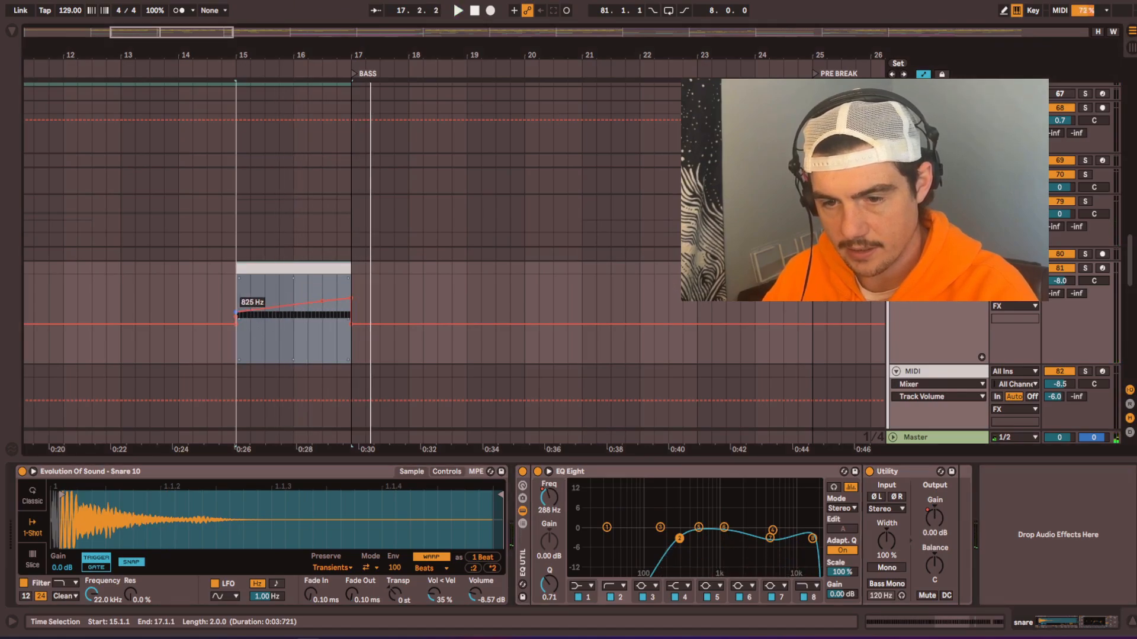
Step: Play from bar 15 and raise the starting point of the snare's EQ Eight high-cut frequency automation there
left_click(234, 286)
key("space")
key("space")
left_click(759, 538)
left_click(546, 509)
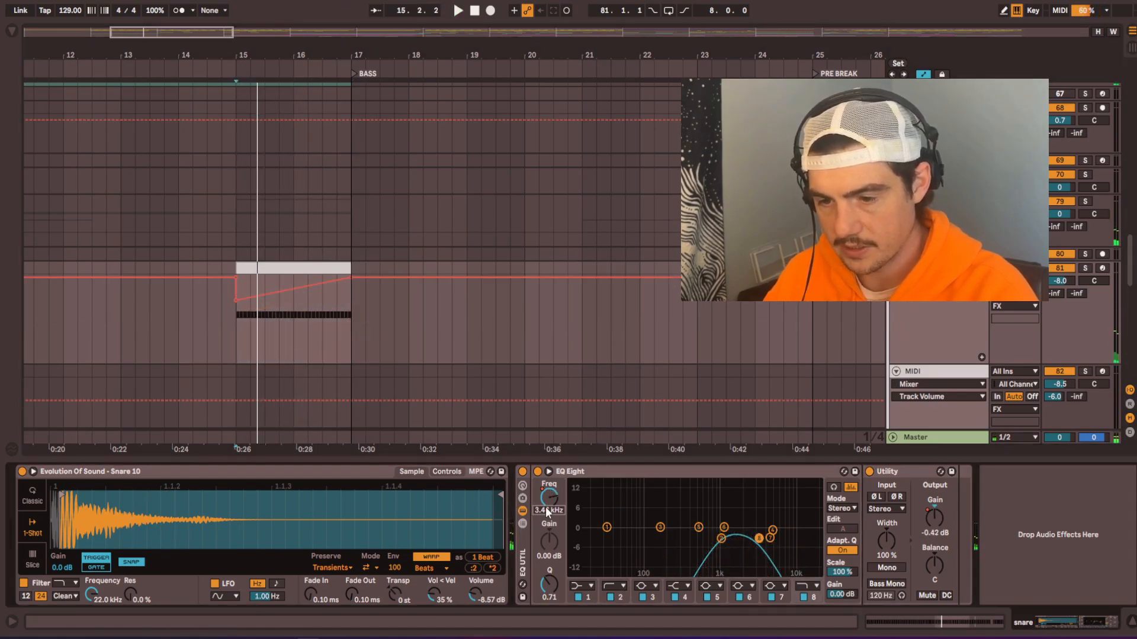
left_click_drag(324, 286, 237, 287)
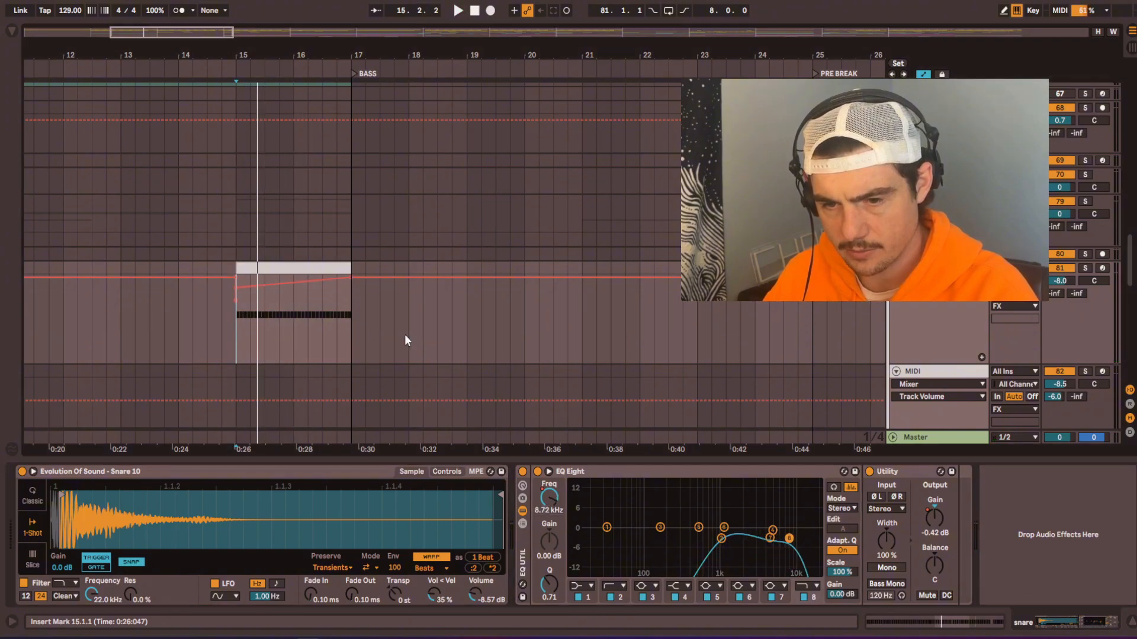
Step: Play the new snare clip and show the Utility gain automation on its track
key("space")
right_click(937, 512)
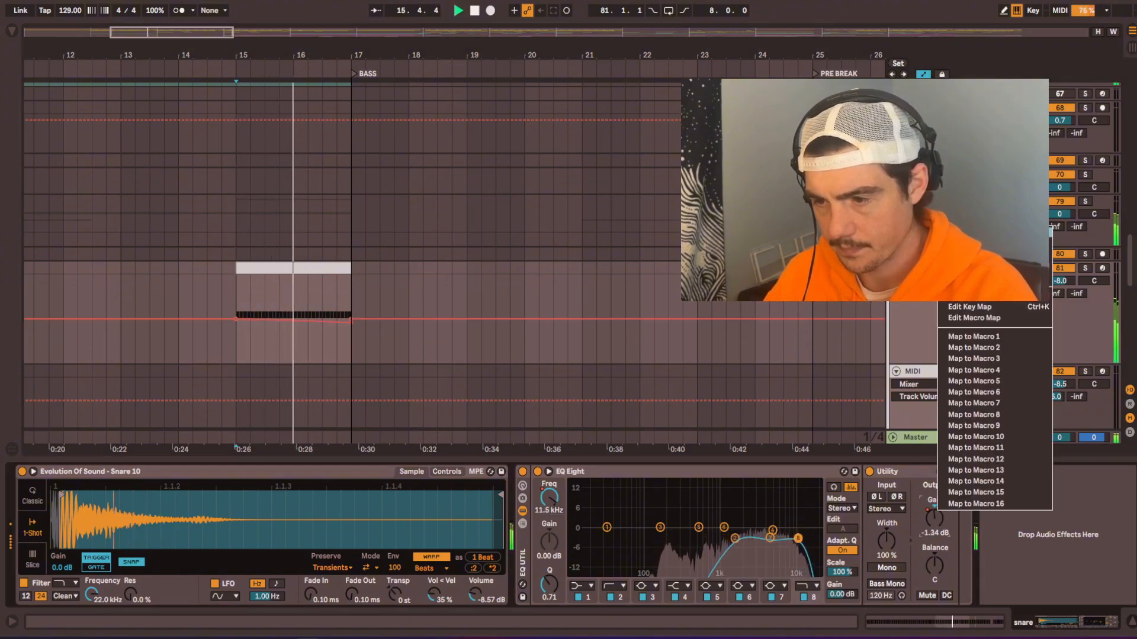
key("Escape")
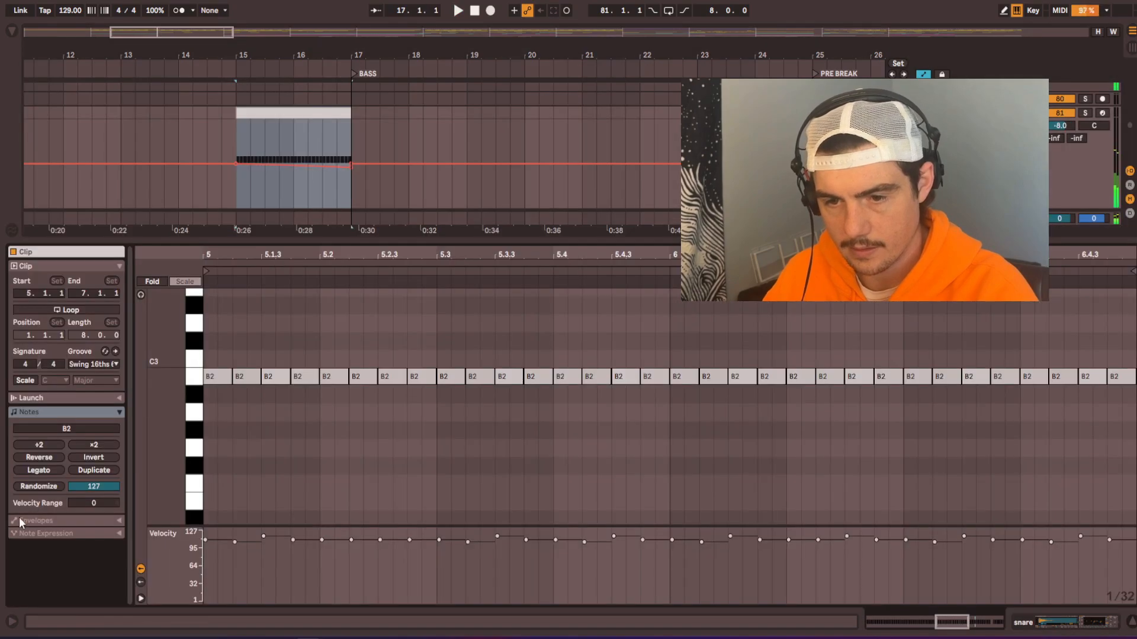
Step: Try thinning the snare clip by deleting the B2 notes at 5.1.2, 5.2.3 and 5.2.4
left_click(255, 379)
key("Delete")
key("space")
key("space")
key("space")
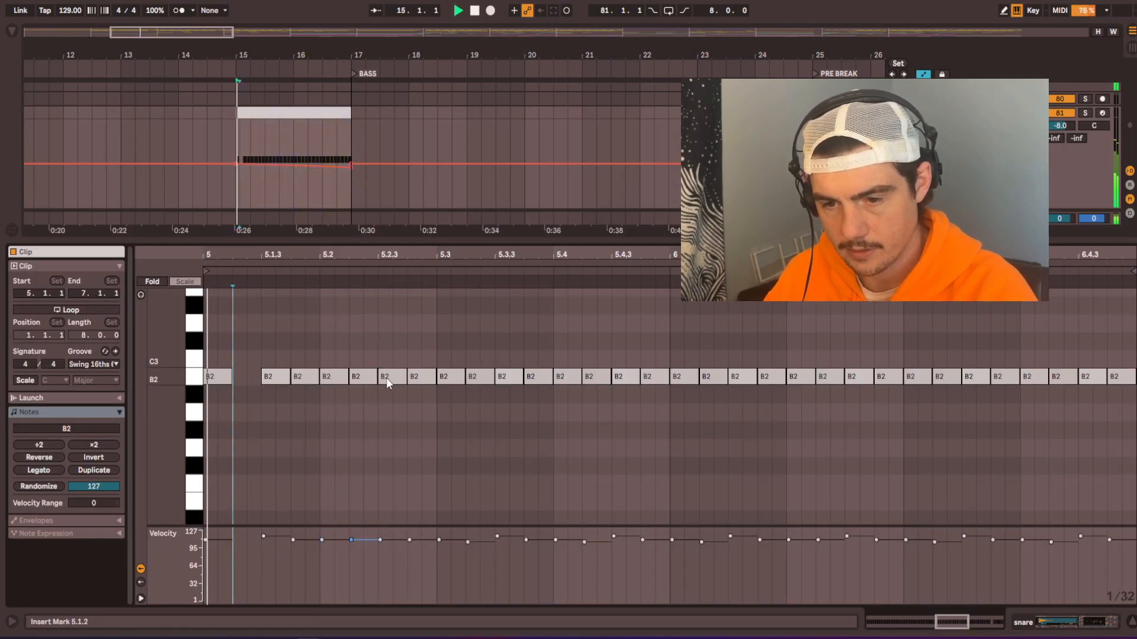
double_click(412, 379)
double_click(382, 381)
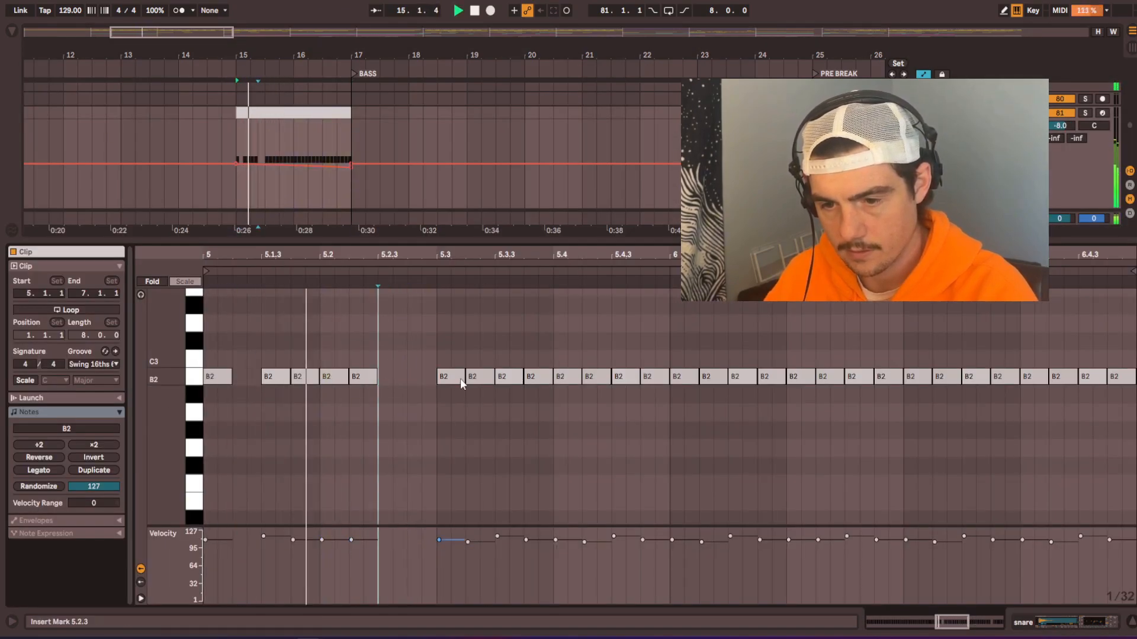
Step: Undo the last note deletions and try removing only the B2 notes at 5.2.3 and 5.3.2 during playback
key("space")
key("ctrl+z")
key("ctrl+z")
double_click(388, 373)
key("space")
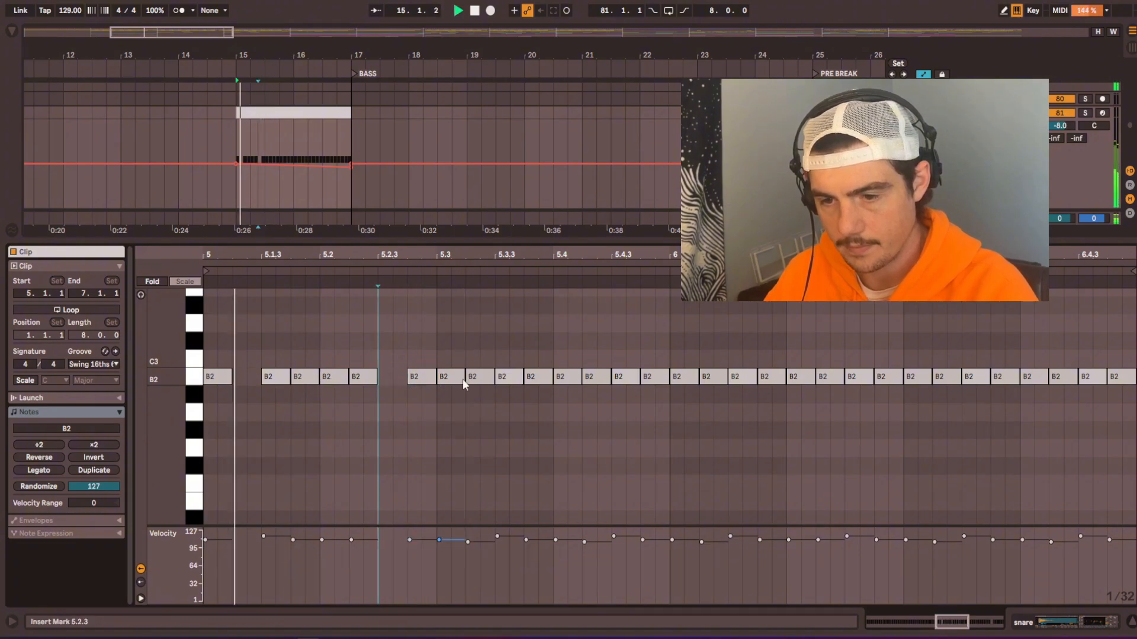
double_click(487, 379)
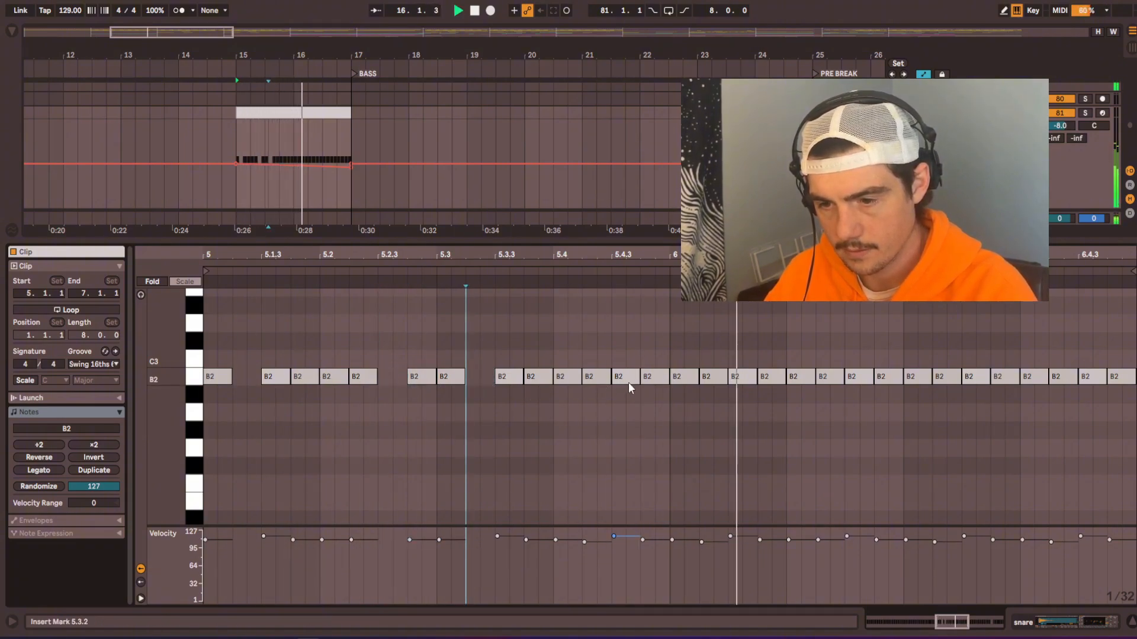
Step: Undo all the note deletions and deactivate the B2 notes at 5.1.2 and 5.2.3 instead
key("space")
key("ctrl+z")
key("ctrl+z")
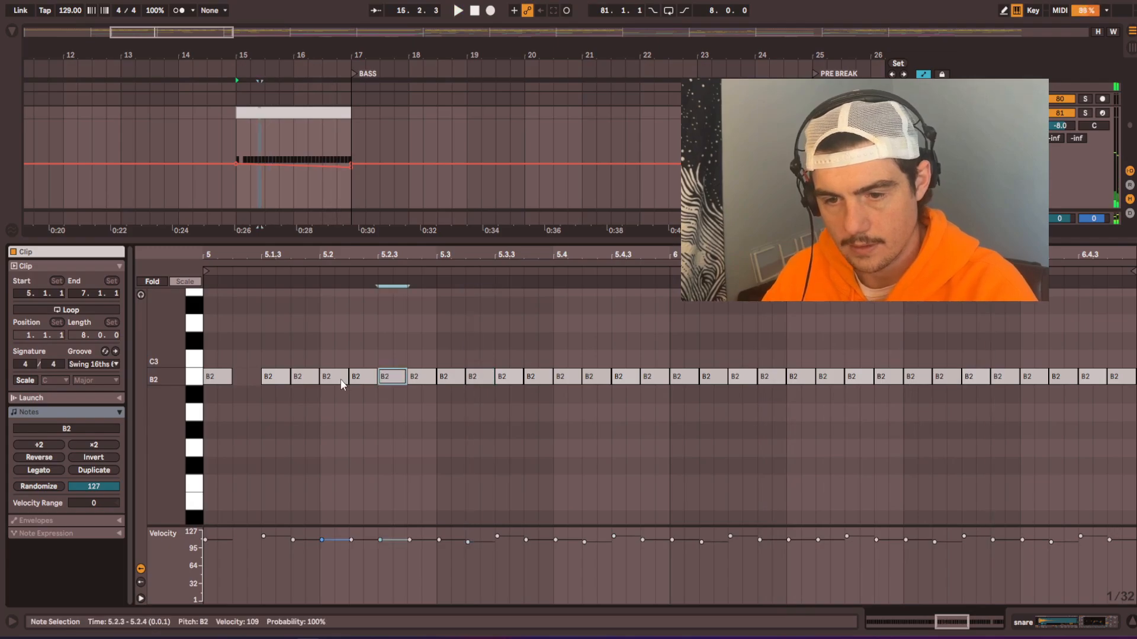
key("ctrl+z")
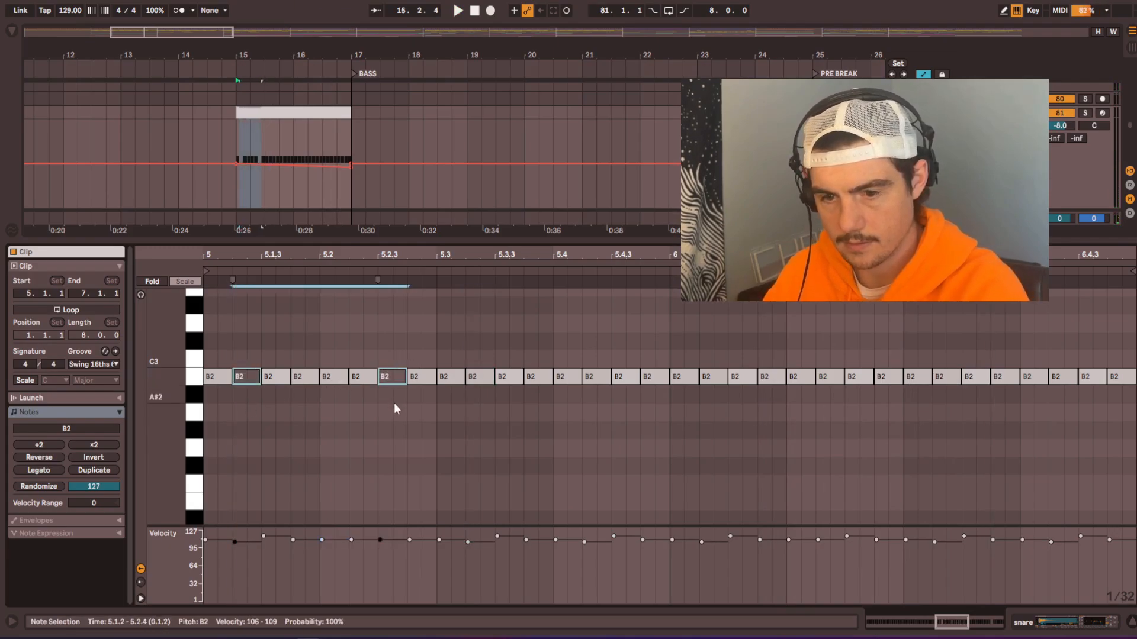
Step: Try duplicating the opening note pattern twice along the snare clip, and undo the duplicates
key("space")
left_click_drag(424, 360, 187, 411)
key("ctrl+d")
key("ctrl+d")
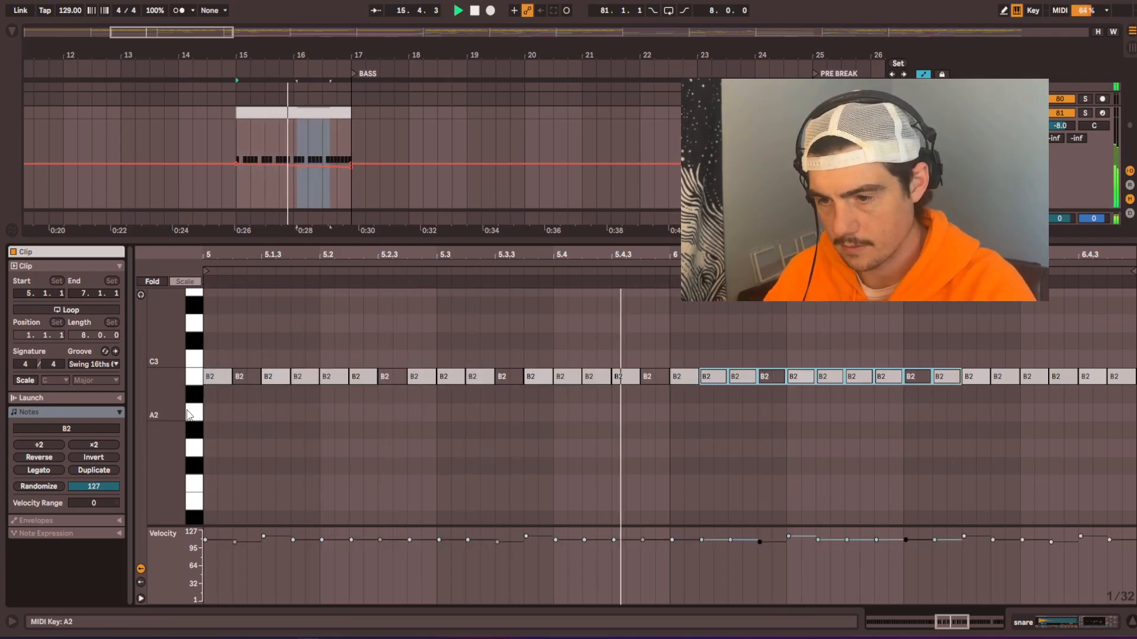
key("ctrl+z")
key("ctrl+z")
Step: Duplicate the first eight-note pattern with its deactivated notes twice along the snare clip
left_click_drag(425, 346, 210, 395)
key("ctrl+d")
key("ctrl+d")
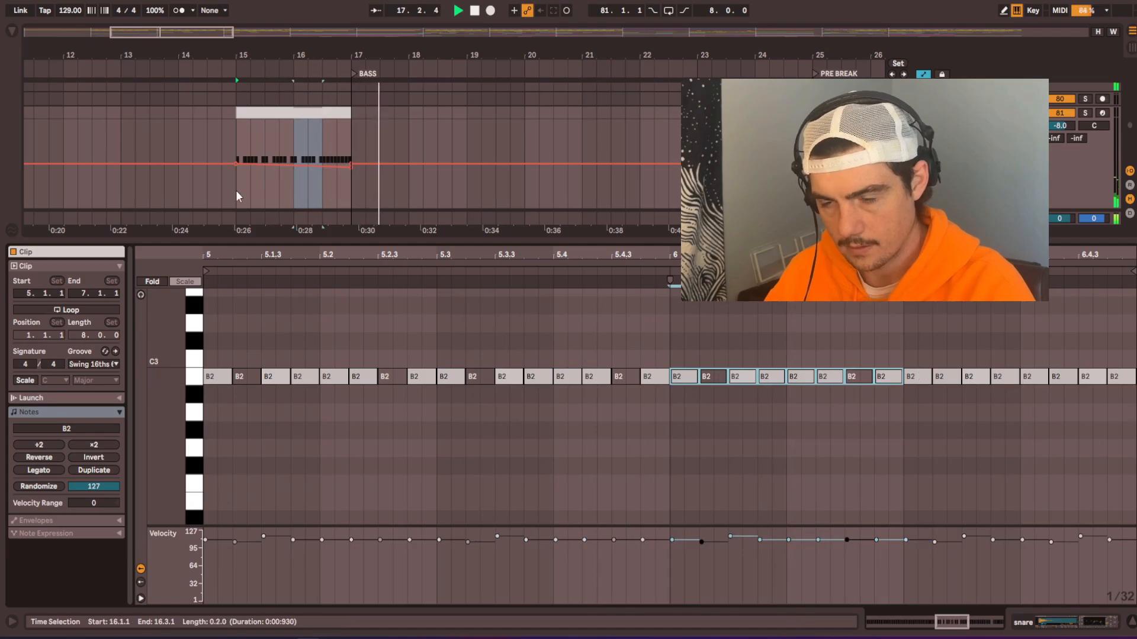
Step: Try copying the eight-bar synth MIDI section at bar 33 into the BASS section at bars 17 to 25
scroll(265, 207, "down", 4)
key("ctrl+alt+l")
scroll(363, 341, "down", 5)
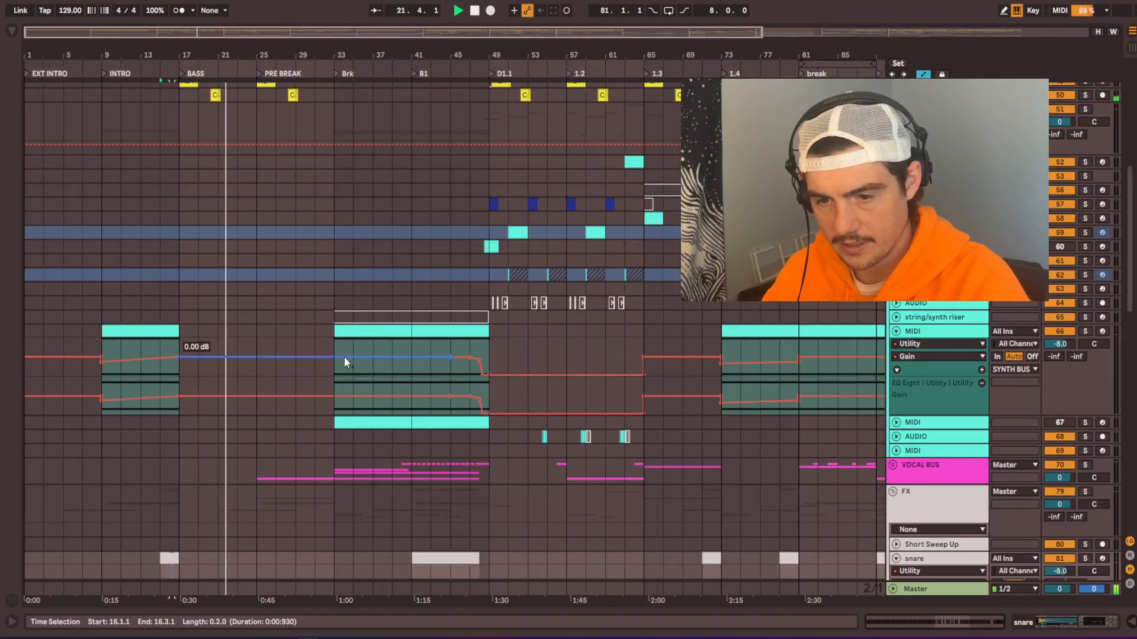
left_click_drag(403, 335, 235, 341)
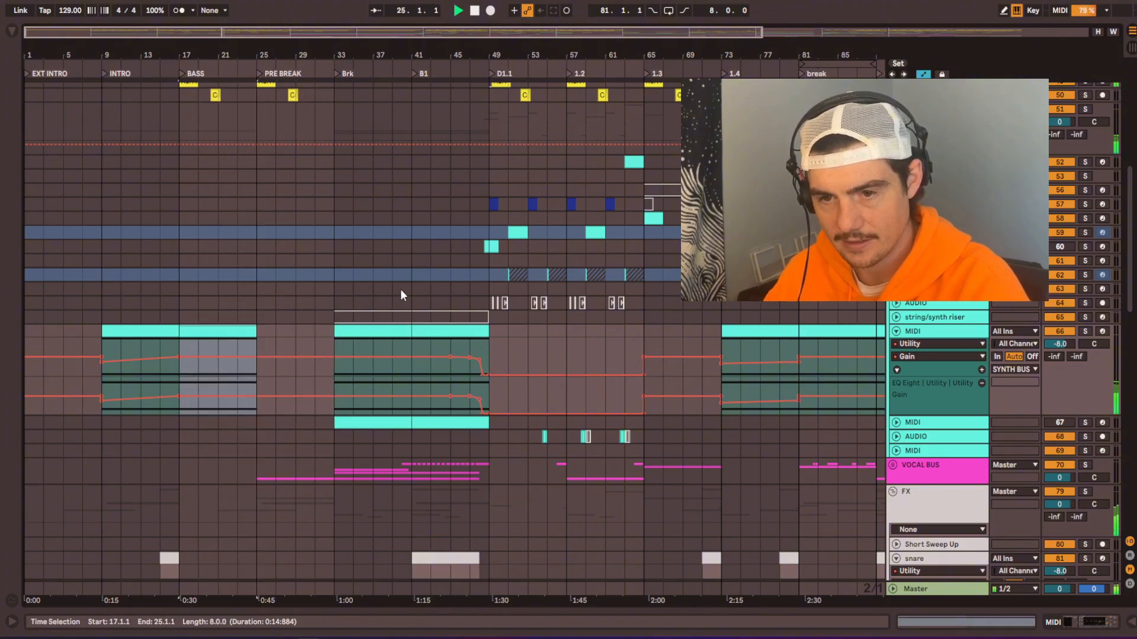
key("ctrl+z")
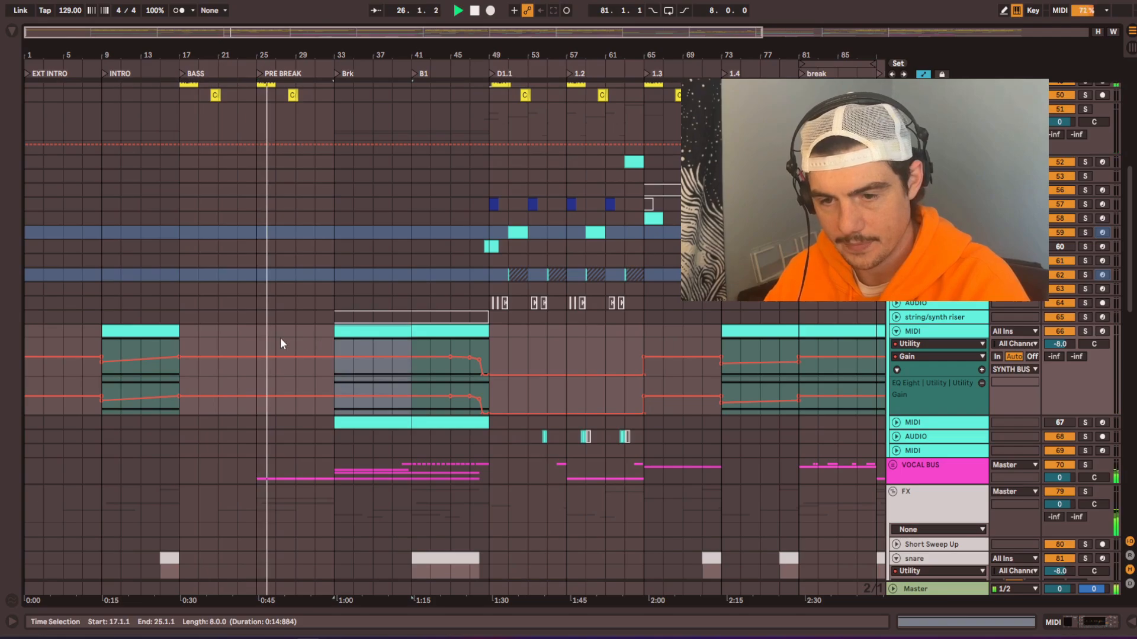
Step: Paste the eight-bar synth MIDI section from the Brk section at bar 25 to fill PRE BREAK
left_click(264, 331)
key("ctrl+v")
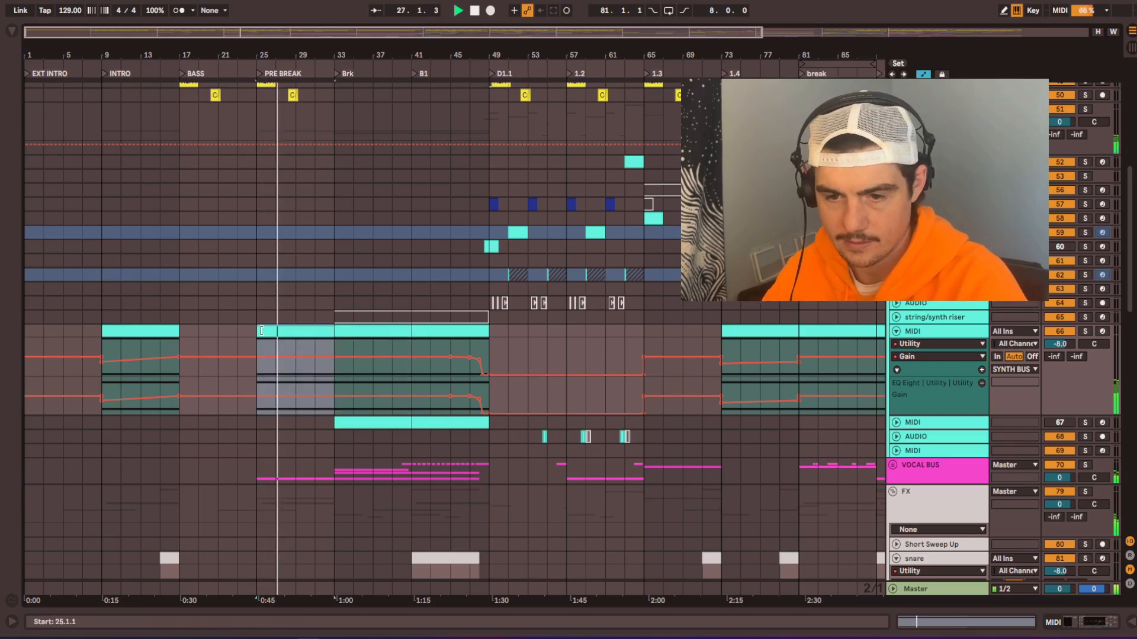
scroll(265, 422, "up", 3)
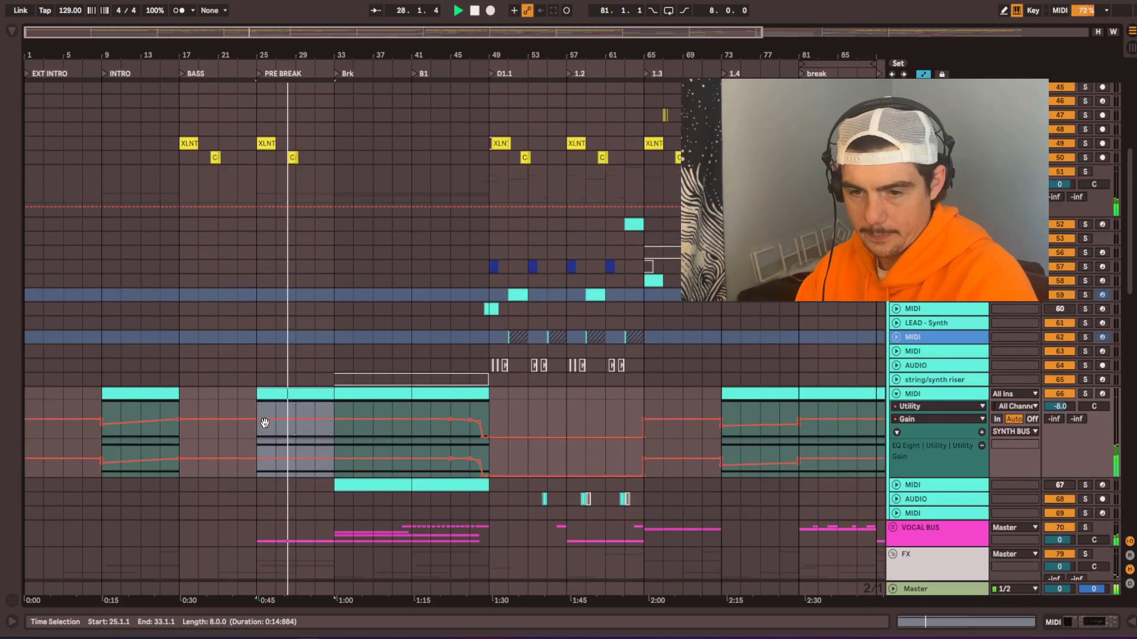
scroll(264, 423, "up", 1)
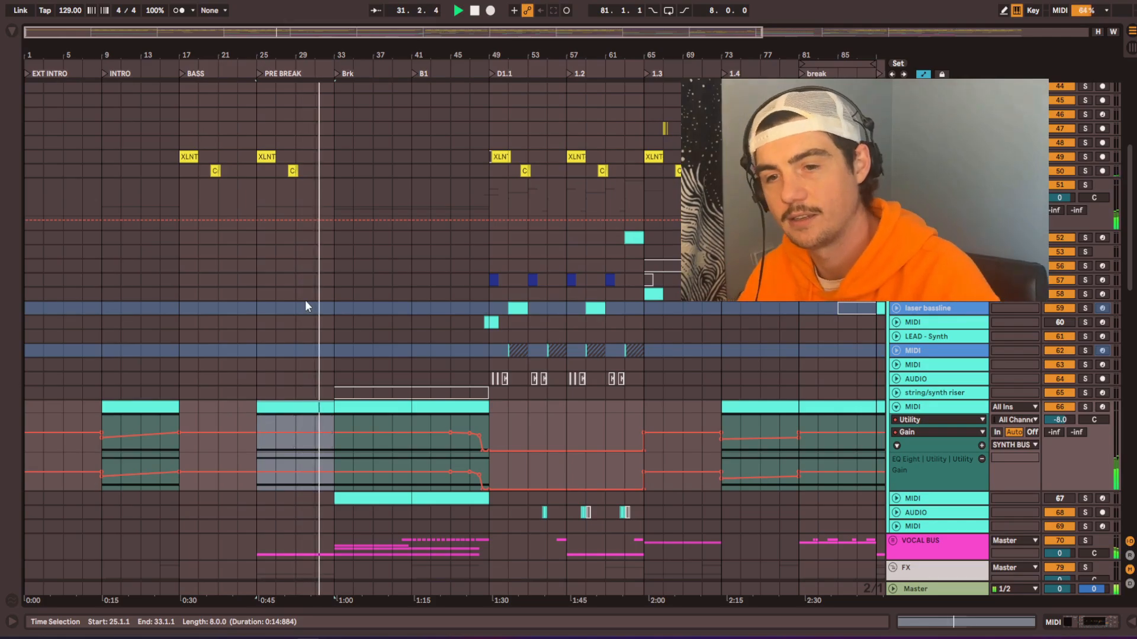
Step: Unfold the VOCAL BUS and audition the My Mind vocal clip at bar 25, first soloed and then in the mix
scroll(307, 306, "up", 10)
scroll(302, 296, "down", 10)
left_click_drag(292, 180, 291, 434)
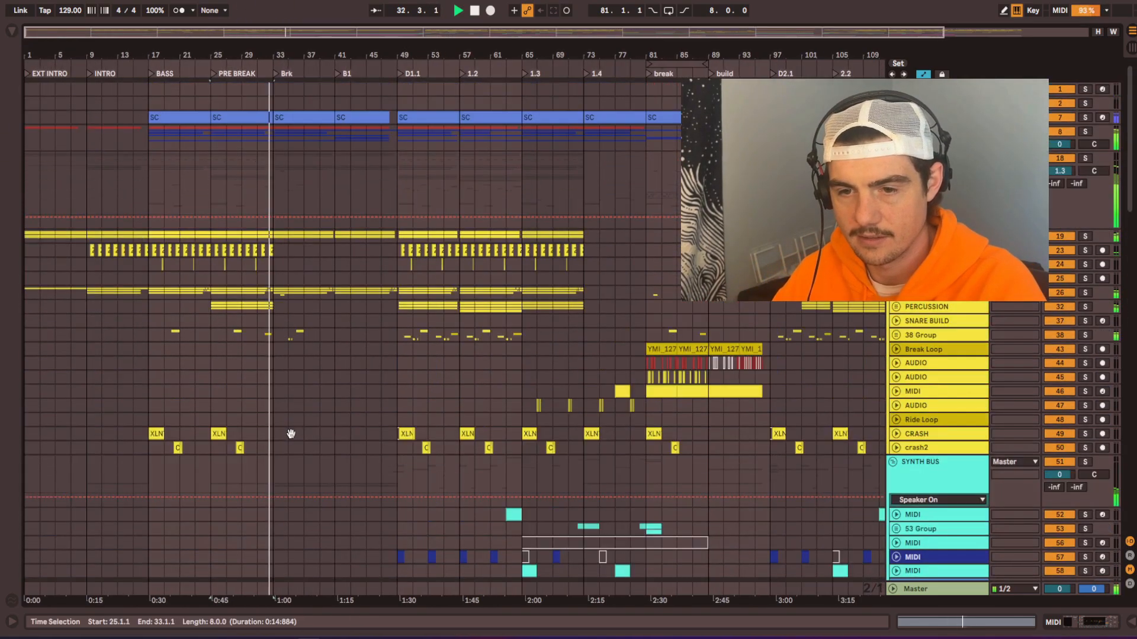
left_click_drag(268, 510, 312, 99)
left_click_drag(249, 448, 245, 208)
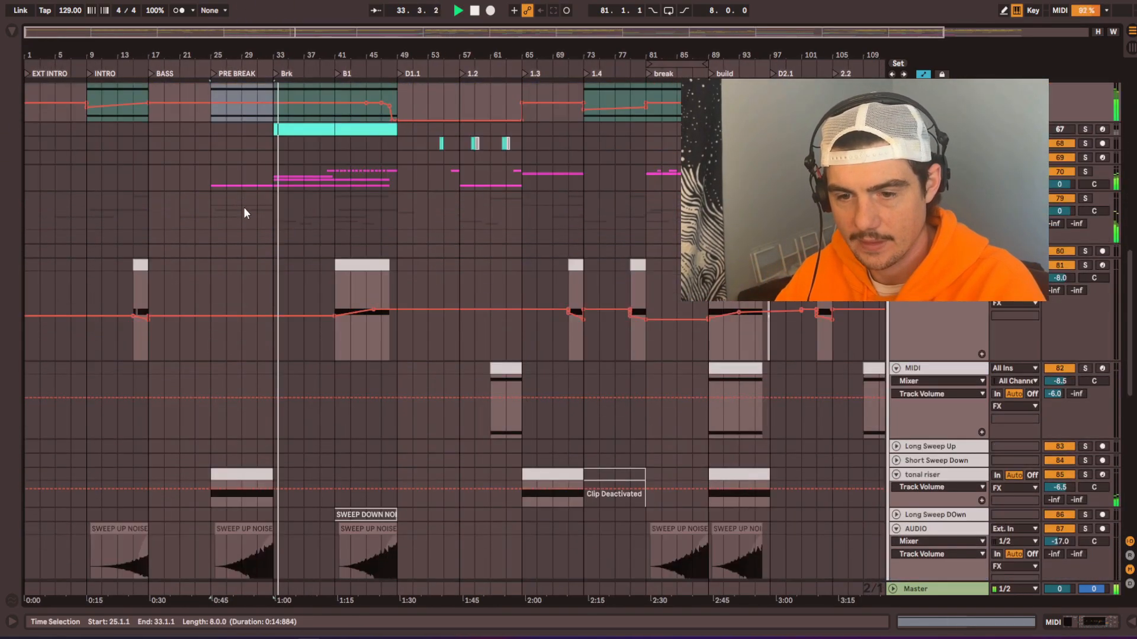
double_click(237, 186)
scroll(215, 418, "up", 3)
scroll(215, 417, "up", 3)
left_click(214, 417)
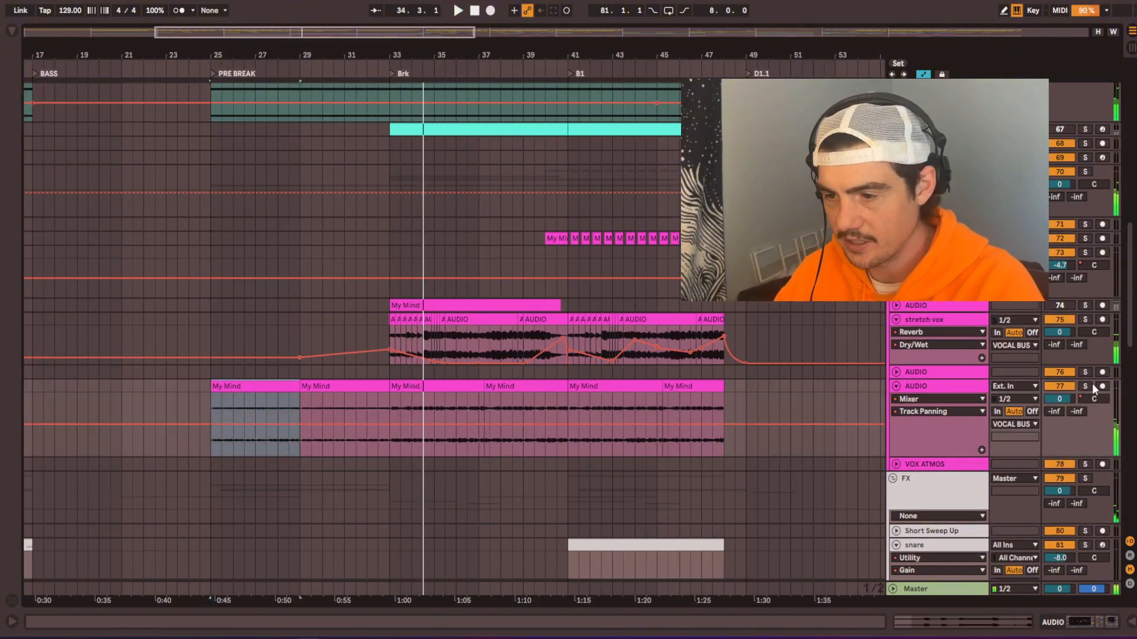
left_click(1085, 386)
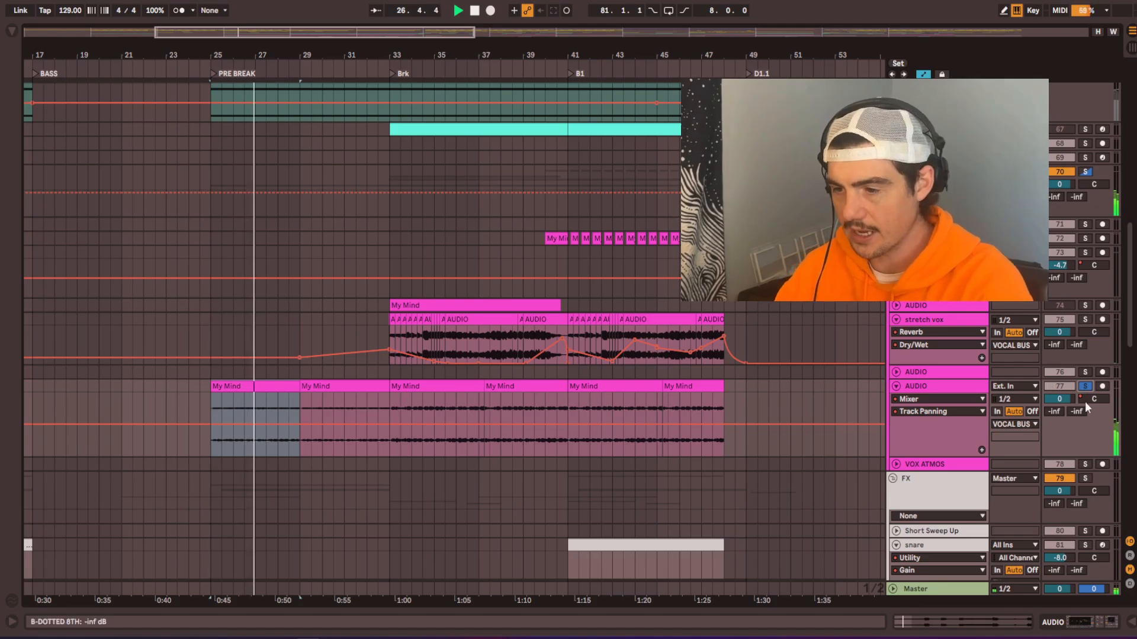
left_click(1085, 387)
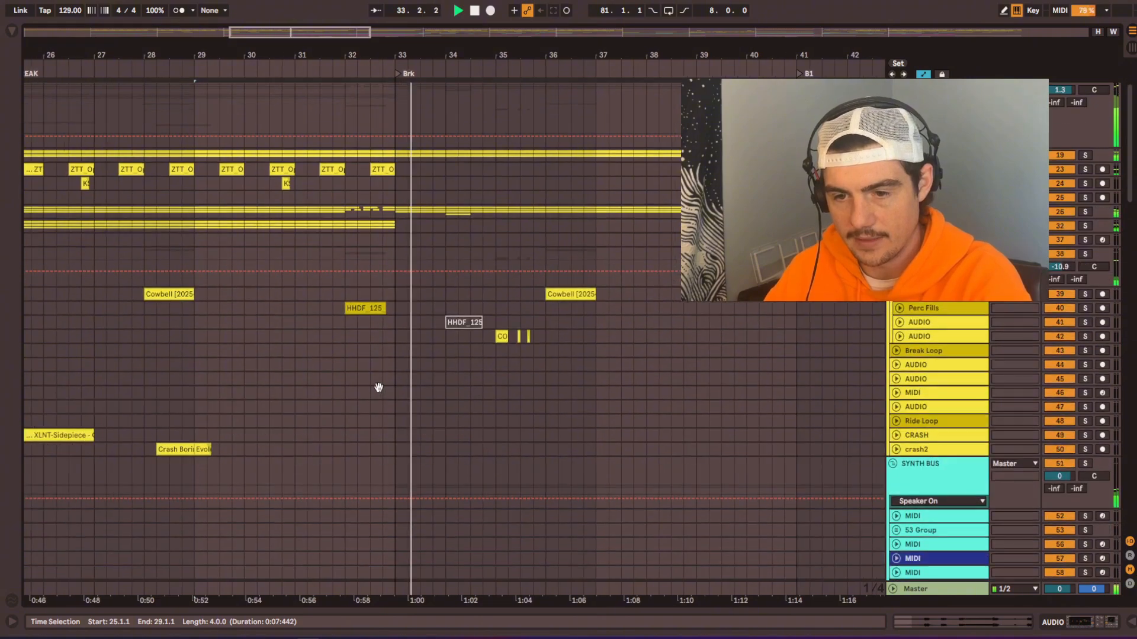
Step: Audition the HHDF percussion fill clip at bar 32, just before Brk, with its track soloed
left_click_drag(379, 388, 420, 372)
scroll(393, 294, "up", 4)
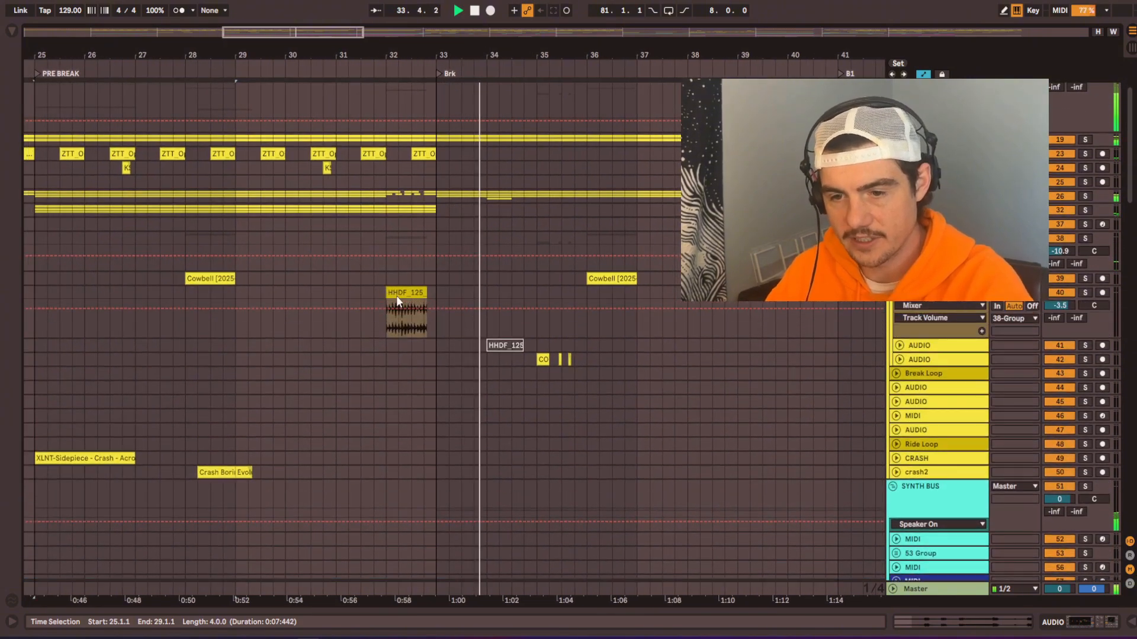
scroll(404, 300, "down", 5)
scroll(406, 301, "up", 3)
left_click(407, 301)
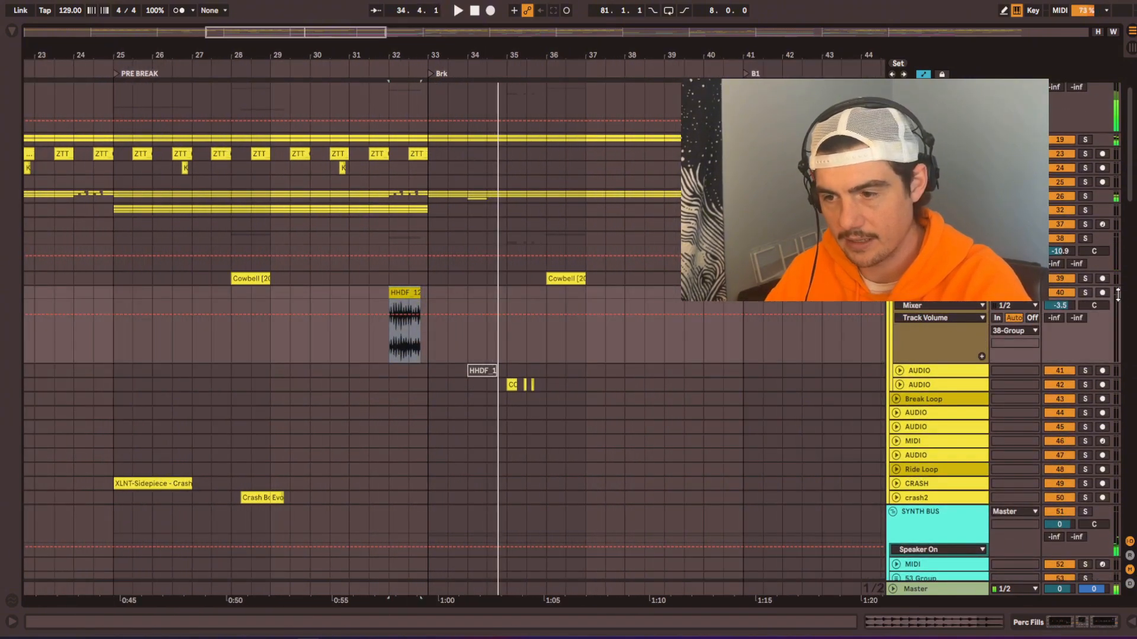
key("space")
left_click(1086, 293)
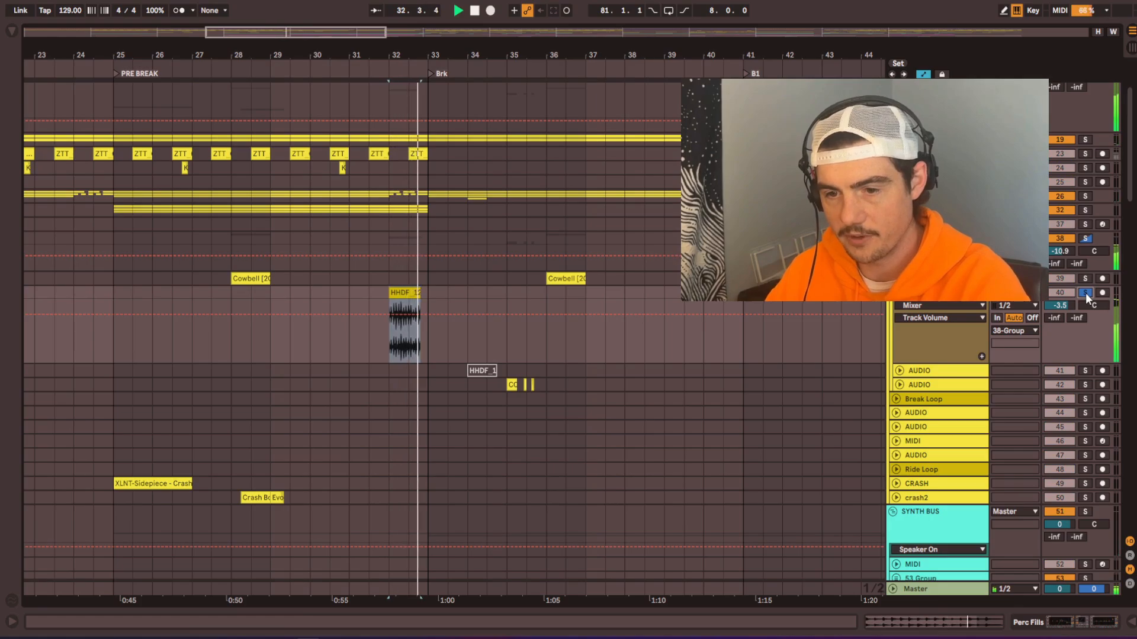
Step: Finish auditioning the percussion fill before Brk and unsolo the Perc Fills track to hear the full mix
key("space")
key("space")
left_click(1085, 293)
left_click_drag(550, 277, 286, 244)
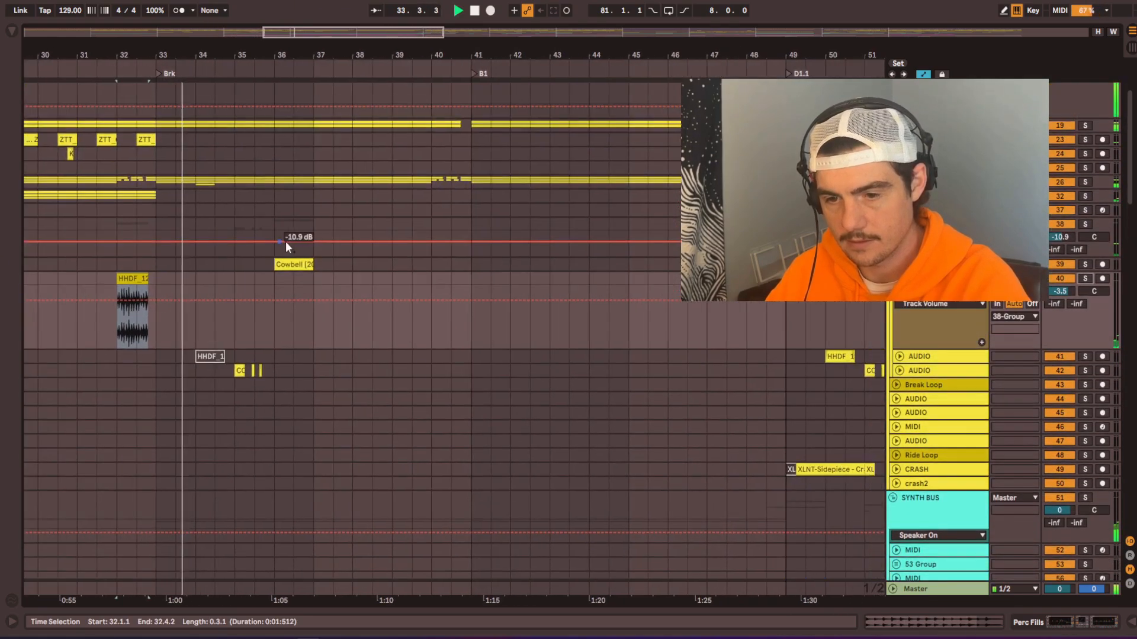
Step: Play through the Brk section up to B1, examining its hats at bars 33 to 41 and its sub bass clip
scroll(284, 243, "down", 4)
scroll(383, 337, "up", 3)
left_click_drag(208, 176, 311, 178)
scroll(215, 236, "up", 2)
scroll(215, 236, "left", 2)
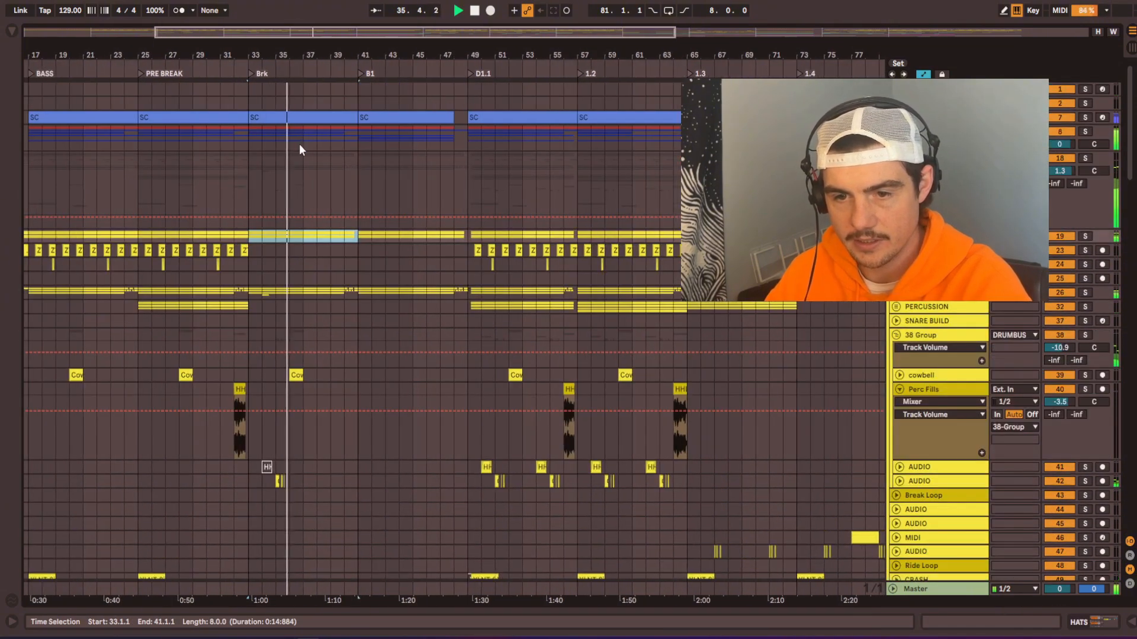
scroll(300, 144, "up", 2)
scroll(283, 213, "up", 2)
scroll(303, 255, "left", 1)
scroll(303, 255, "down", 1)
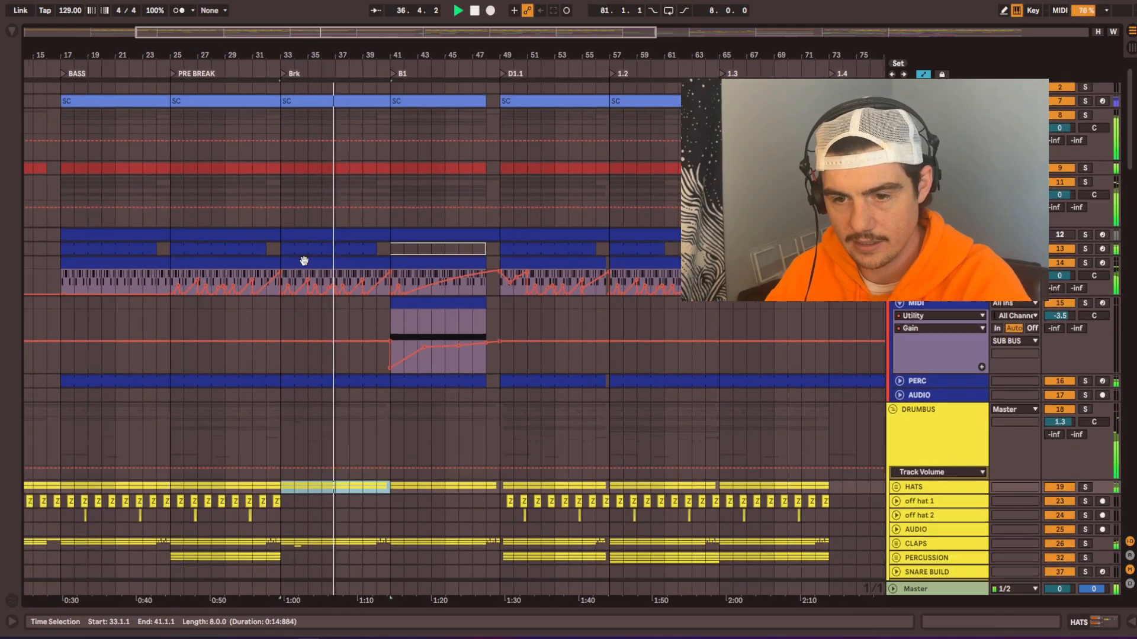
scroll(309, 255, "up", 2)
scroll(314, 256, "up", 1)
left_click(318, 251)
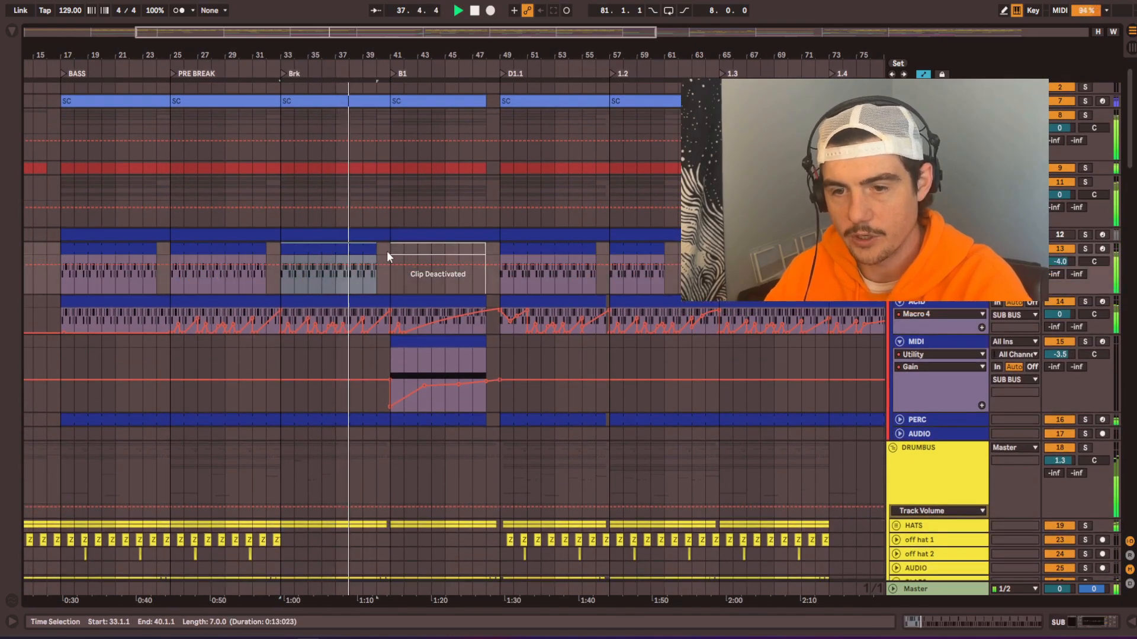
scroll(382, 323, "up", 1)
scroll(382, 323, "left", 1)
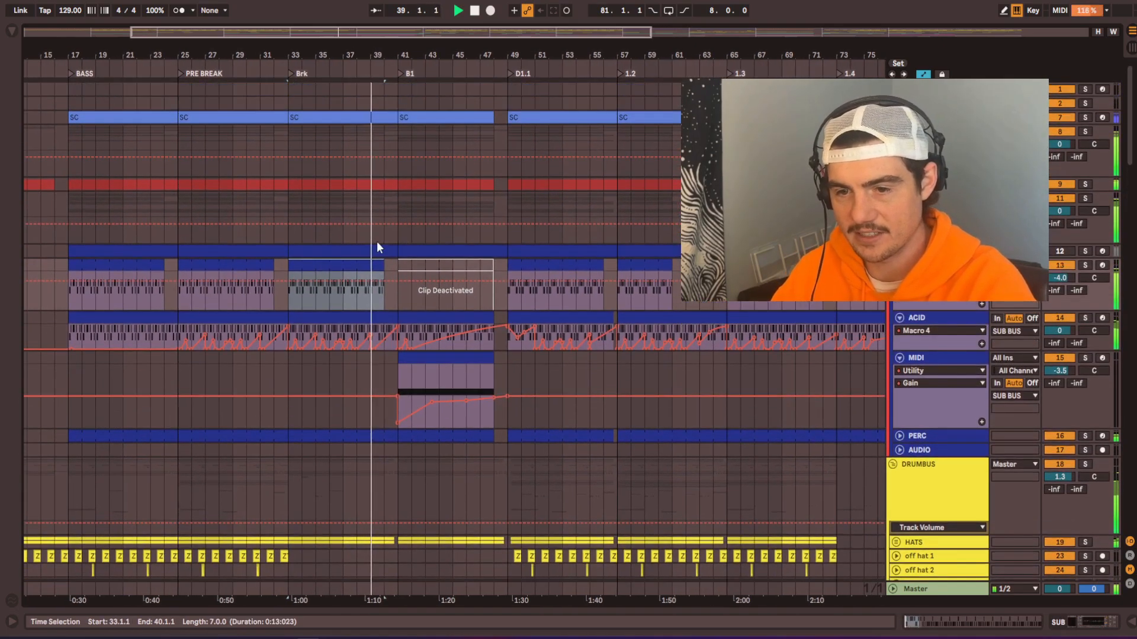
scroll(724, 386, "down", 10)
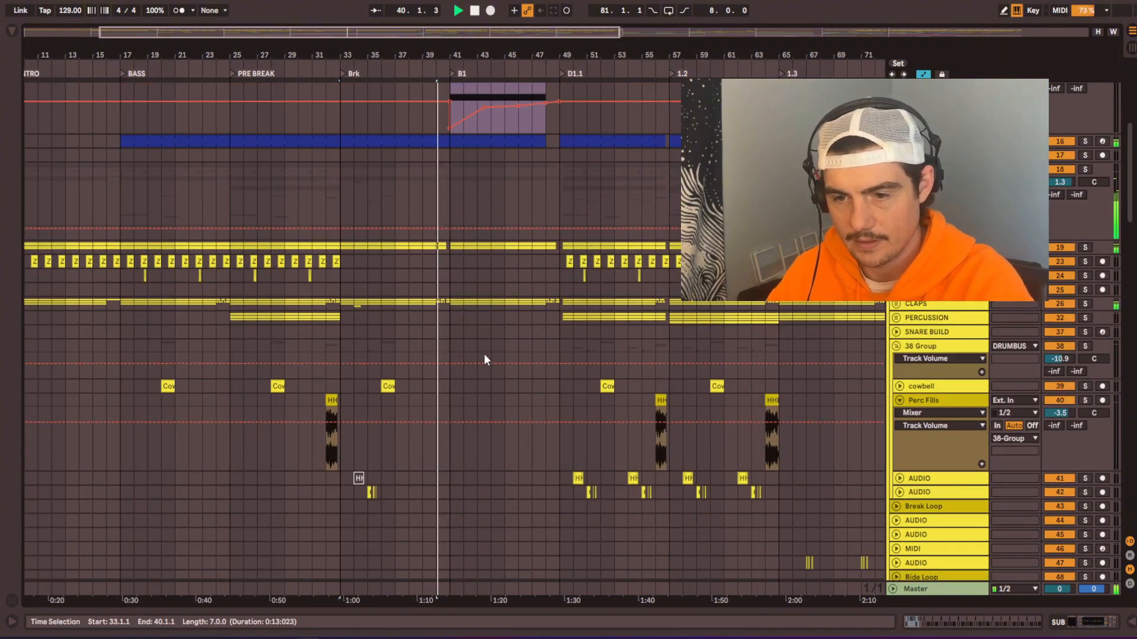
Step: Rename the B1 locator at bar 41 as "Build up"
scroll(482, 355, "up", 1)
scroll(482, 355, "left", 1)
left_click_drag(480, 521, 439, 616)
right_click(399, 76)
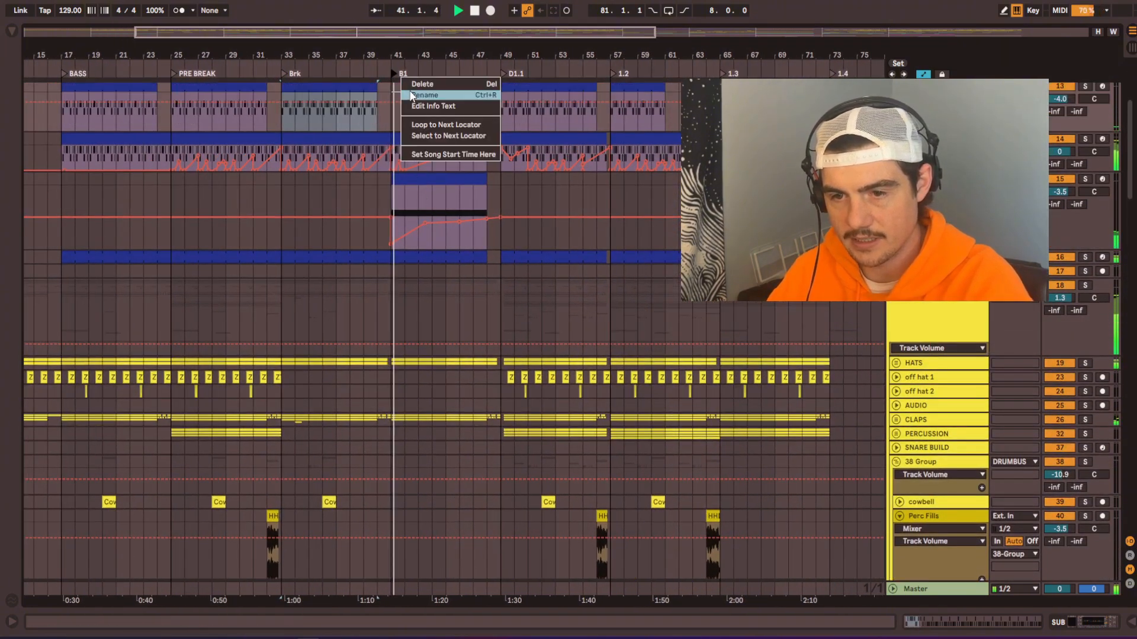
left_click(411, 94)
type("Build up")
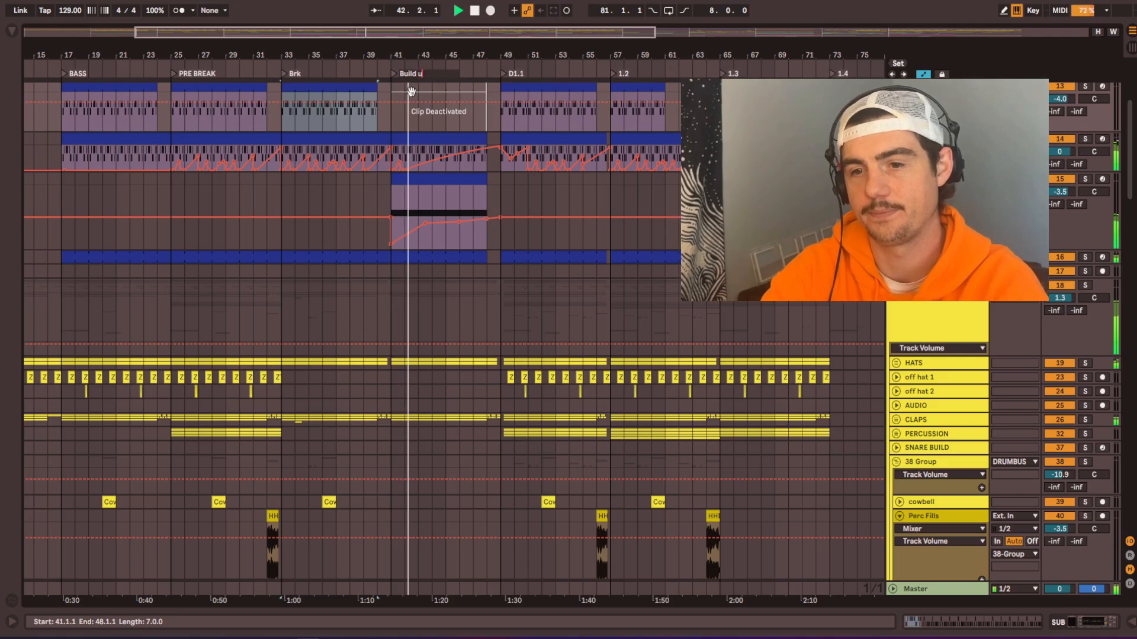
key("Return")
Step: Stop playback and examine the LOW END layers of section 1.4 at bars 73 to 81 within the whole arrangement
scroll(515, 384, "up", 5)
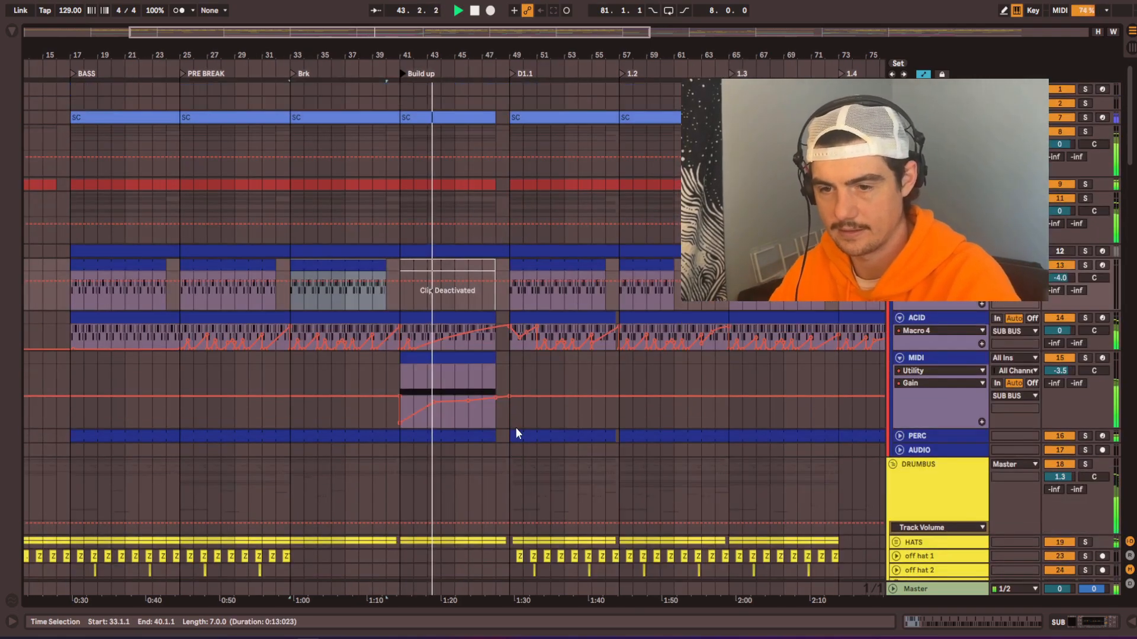
scroll(297, 337, "down", 5)
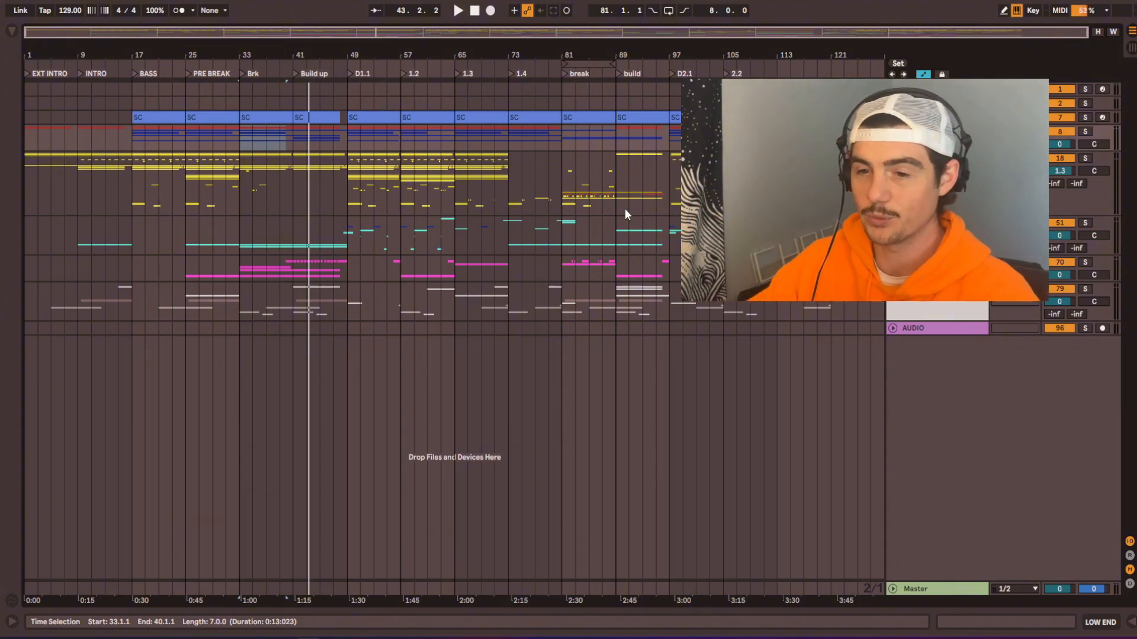
left_click(546, 135)
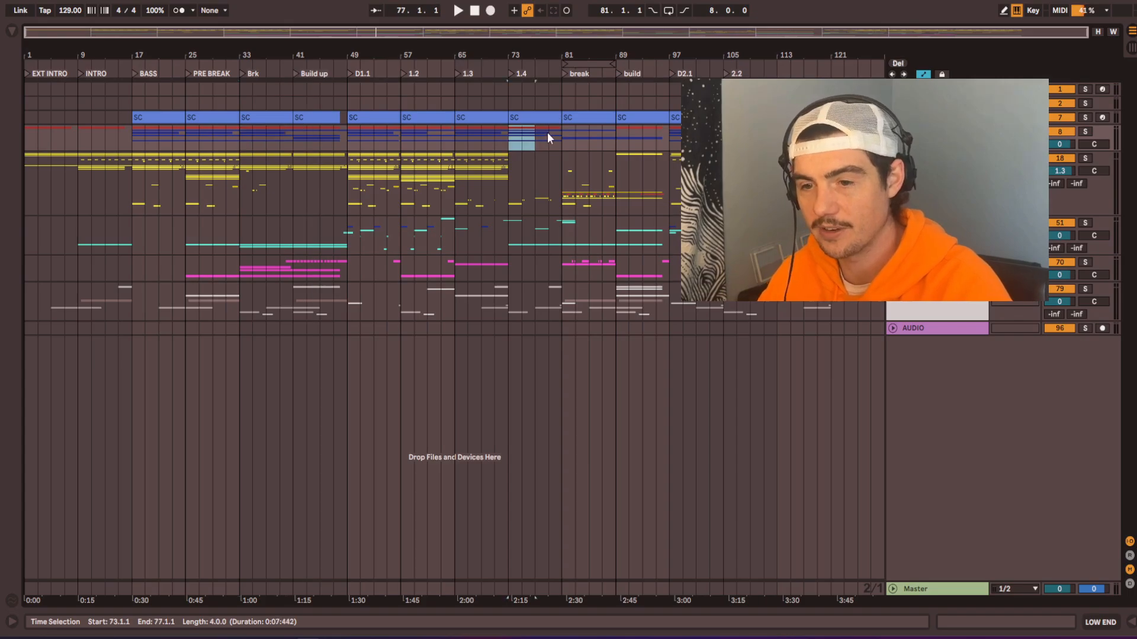
scroll(541, 137, "up", 5)
double_click(538, 137)
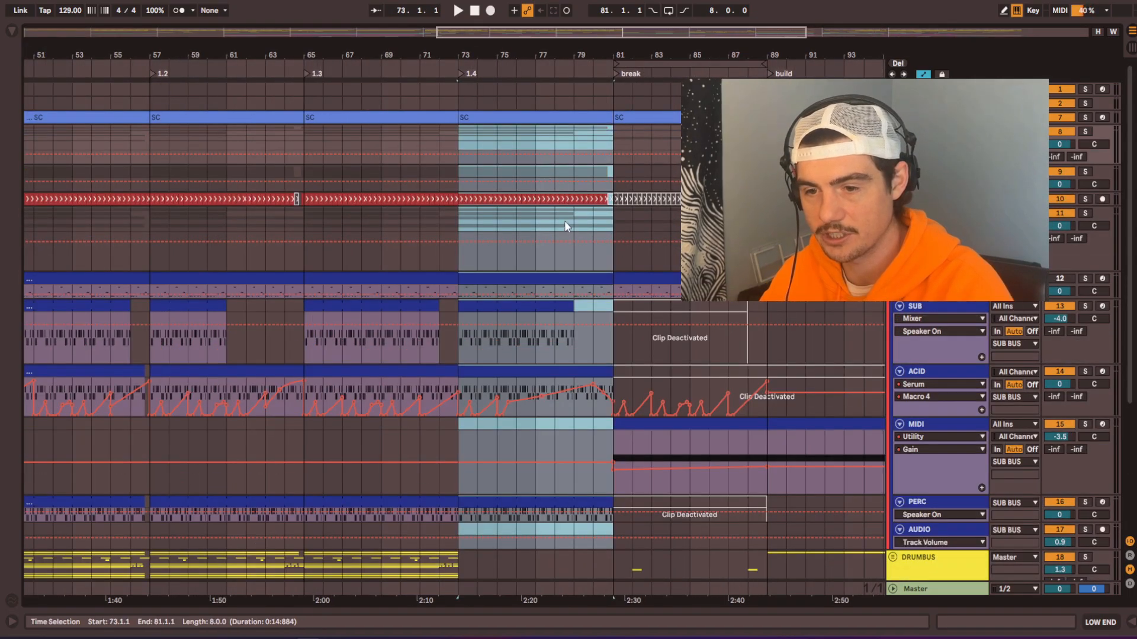
scroll(560, 254, "down", 3)
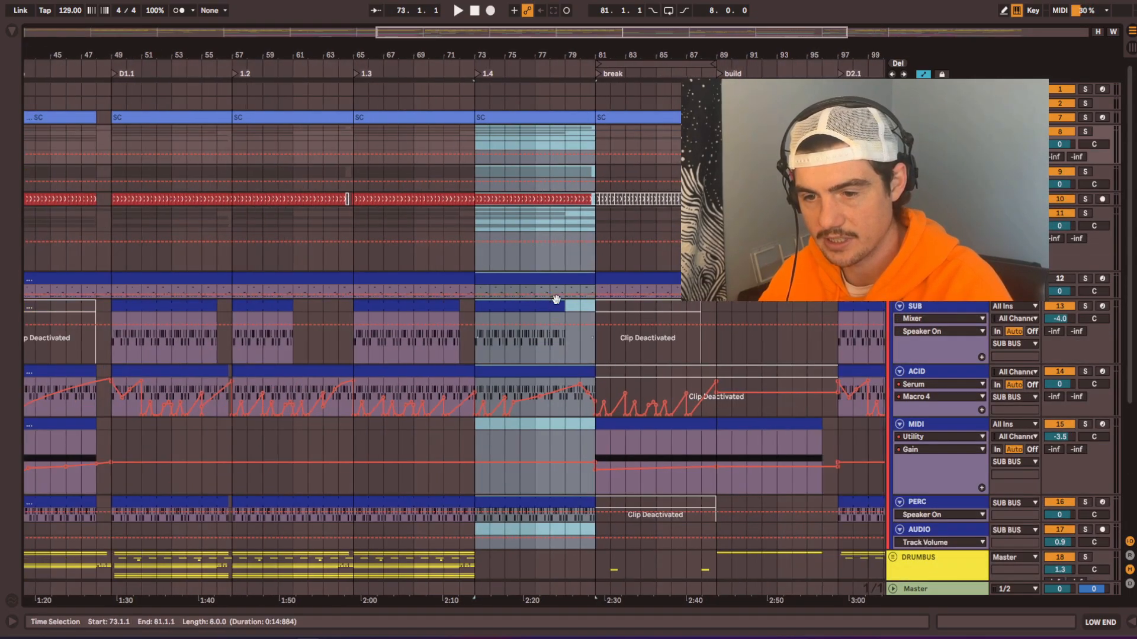
scroll(559, 280, "down", 2)
scroll(518, 317, "down", 6)
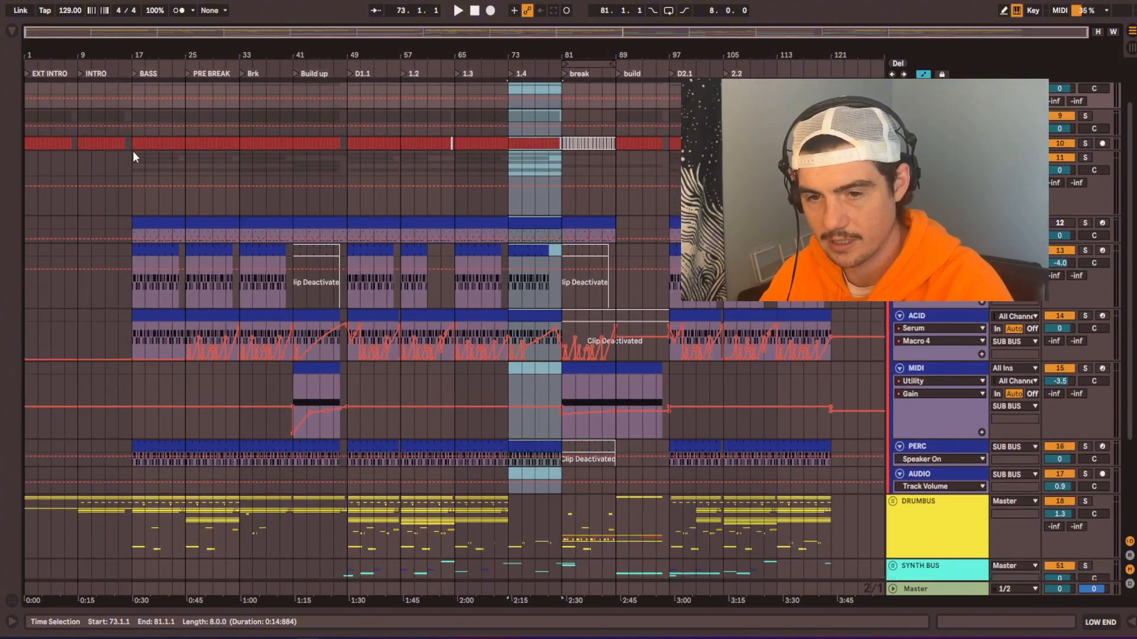
Step: Copy the SUB BUS section from BASS at bars 17 to 25 to the end of the arrangement at bar 121
left_click_drag(133, 165, 182, 160)
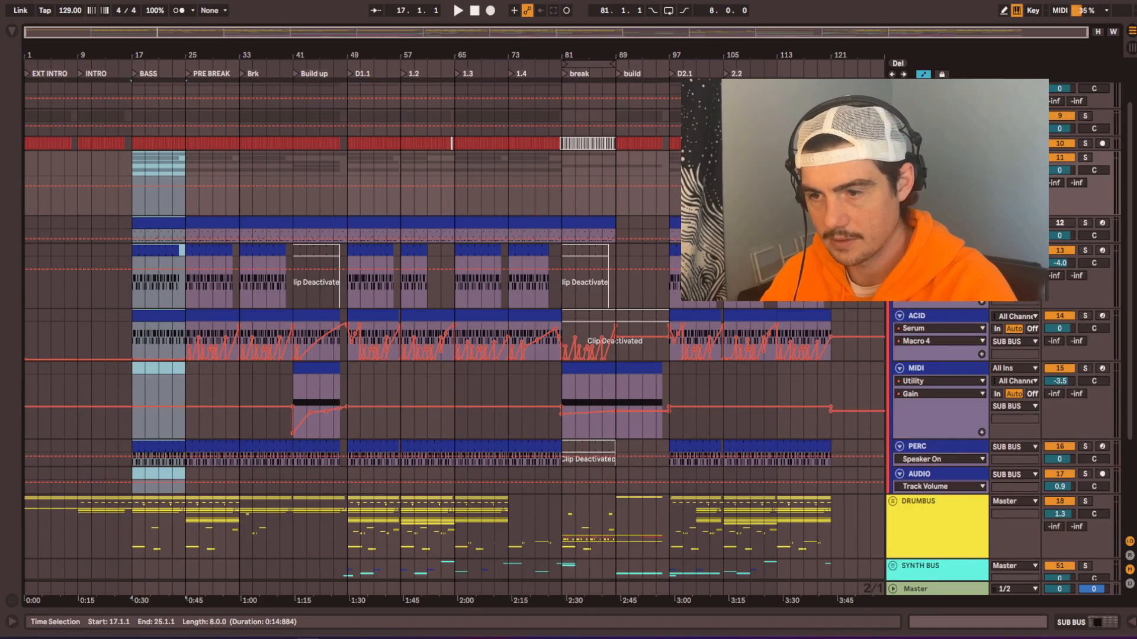
key("End")
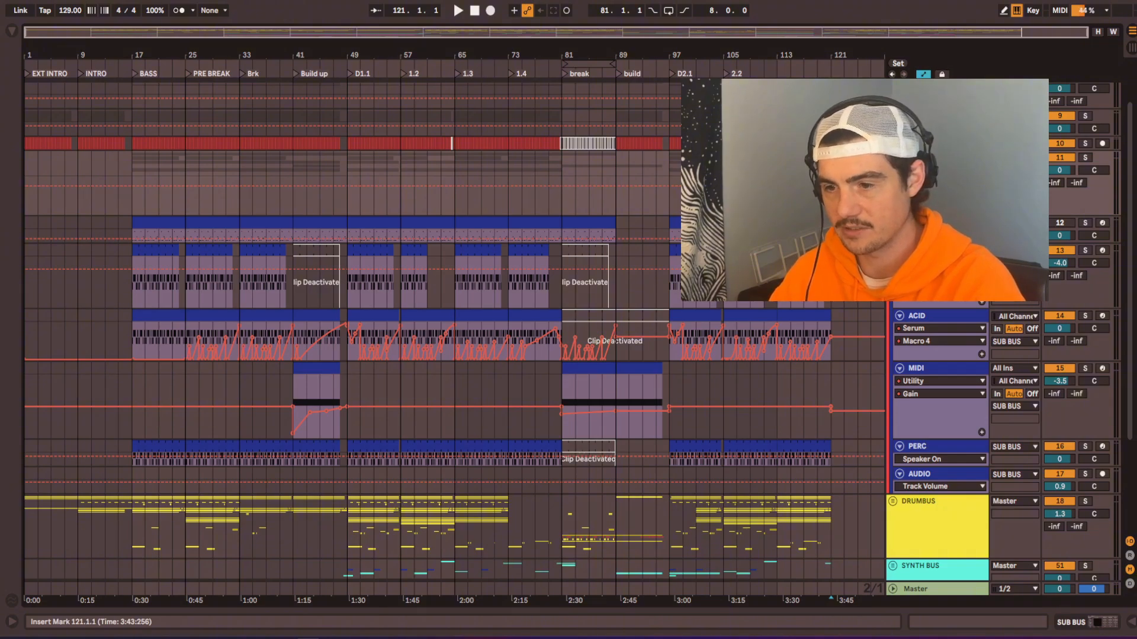
key("ctrl+v")
scroll(453, 331, "right", 2)
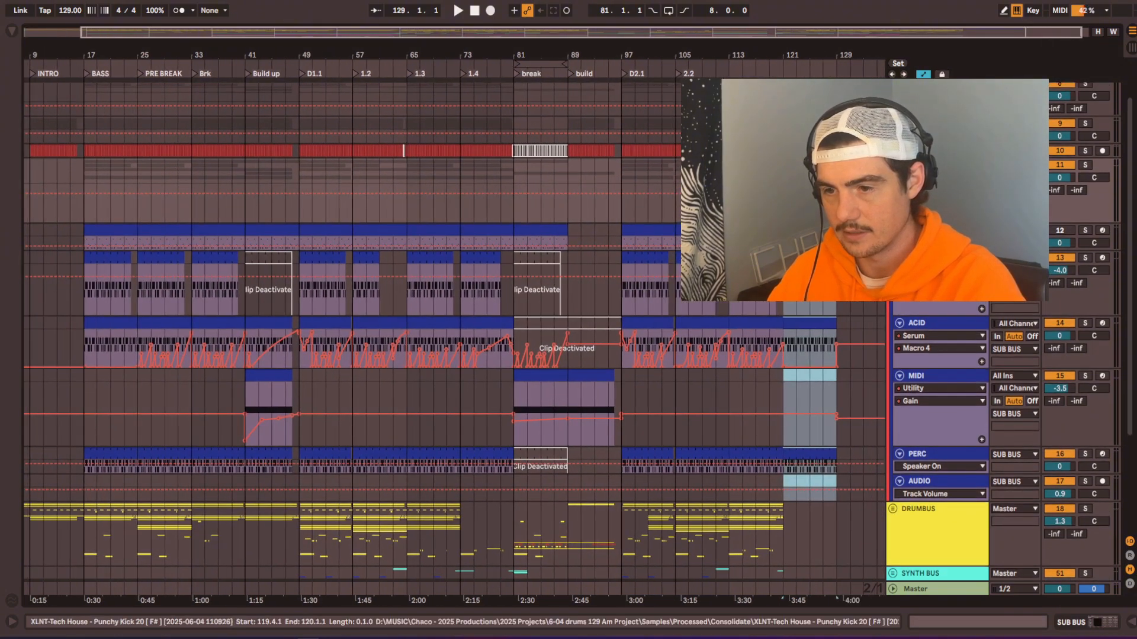
Step: Copy the KICK GROUP section from BASS at bars 17 to 25 to bar 121 and play it
left_click_drag(89, 135, 140, 122)
key("ctrl+c")
left_click(782, 126)
key("ctrl+v")
key("space")
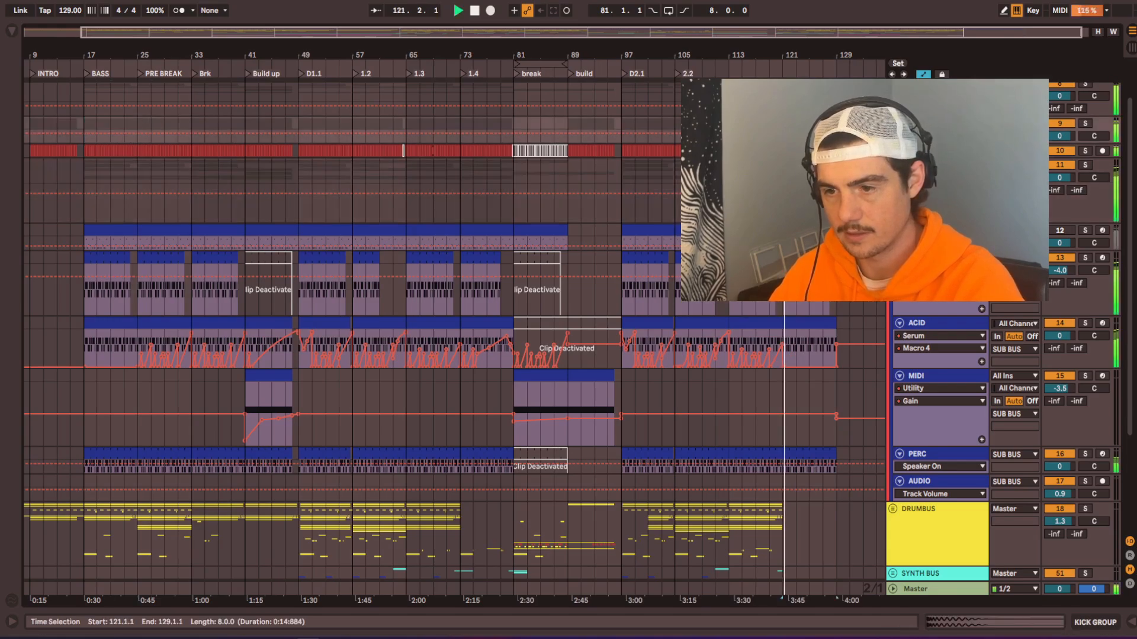
Step: Copy the DRUMBUS section from BASS at bars 17 to 25 to bar 121 and play the new outro
scroll(158, 416, "down", 3)
scroll(158, 416, "left", 1)
left_click_drag(88, 382, 135, 375)
left_click(834, 373)
key("ctrl+v")
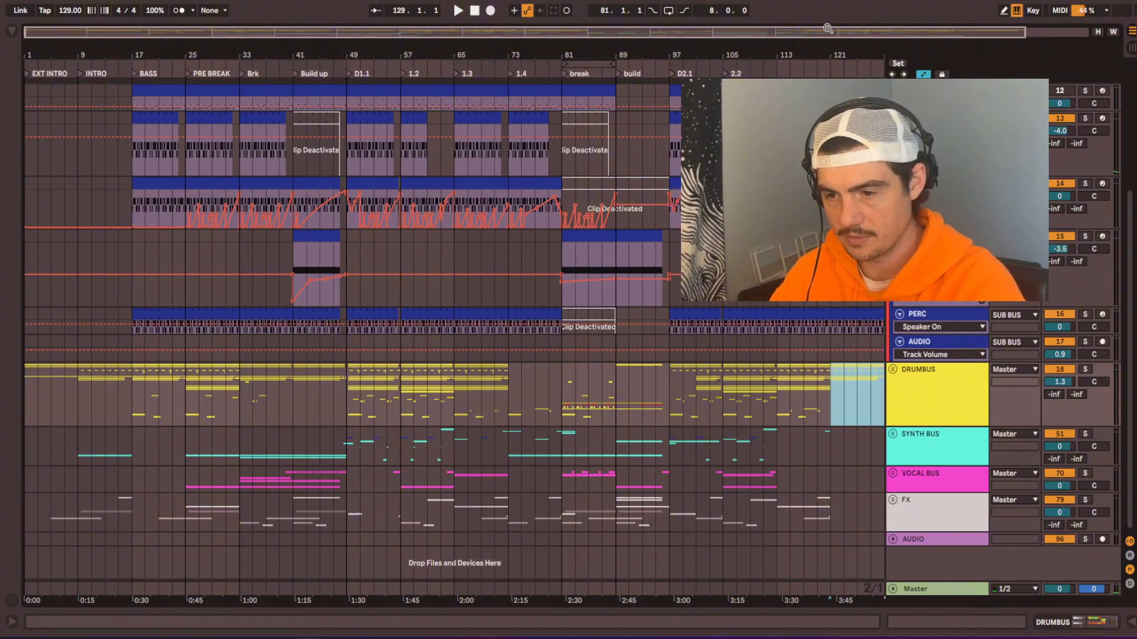
left_click(826, 66)
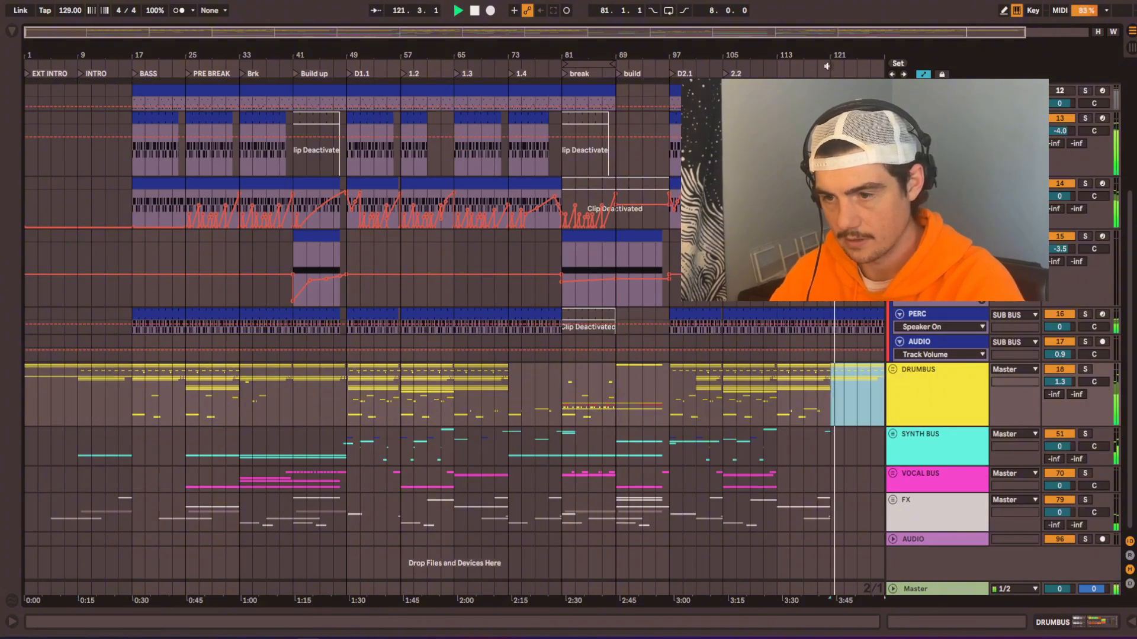
Step: Copy the ACID clip with its Macro 4 automation from PRE BREAK at bars 25 to 33 to bar 121 and audition the transition
scroll(730, 385, "right", 3)
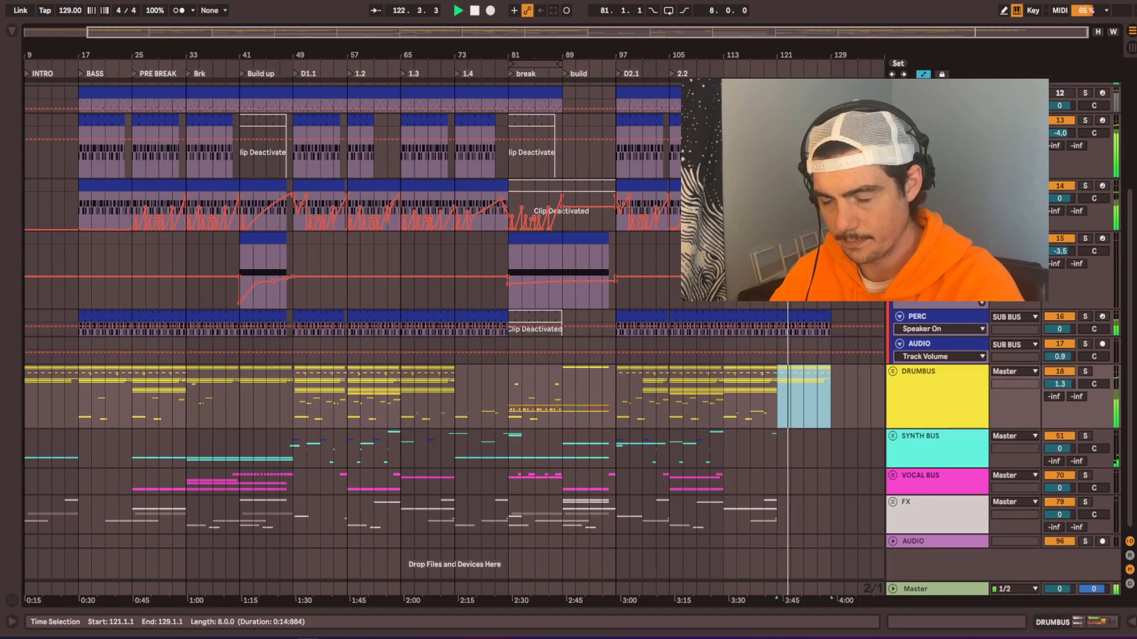
scroll(882, 361, "up", 5)
left_click(893, 245, "alt")
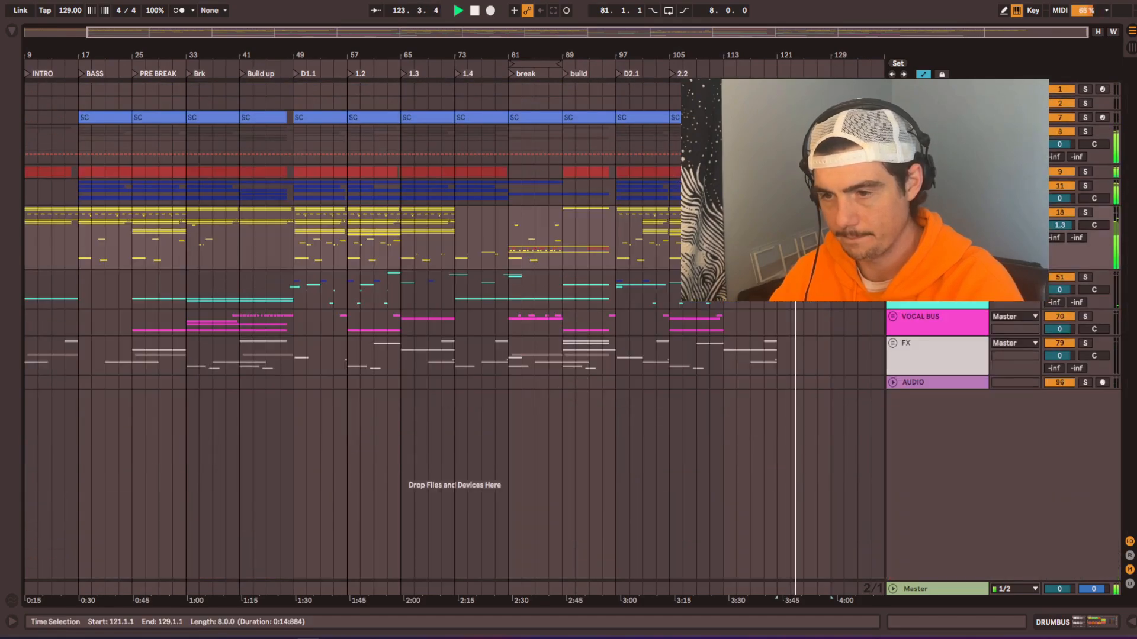
left_click(893, 186)
scroll(235, 337, "down", 1)
key("space")
left_click_drag(136, 315, 185, 320)
left_click(778, 312)
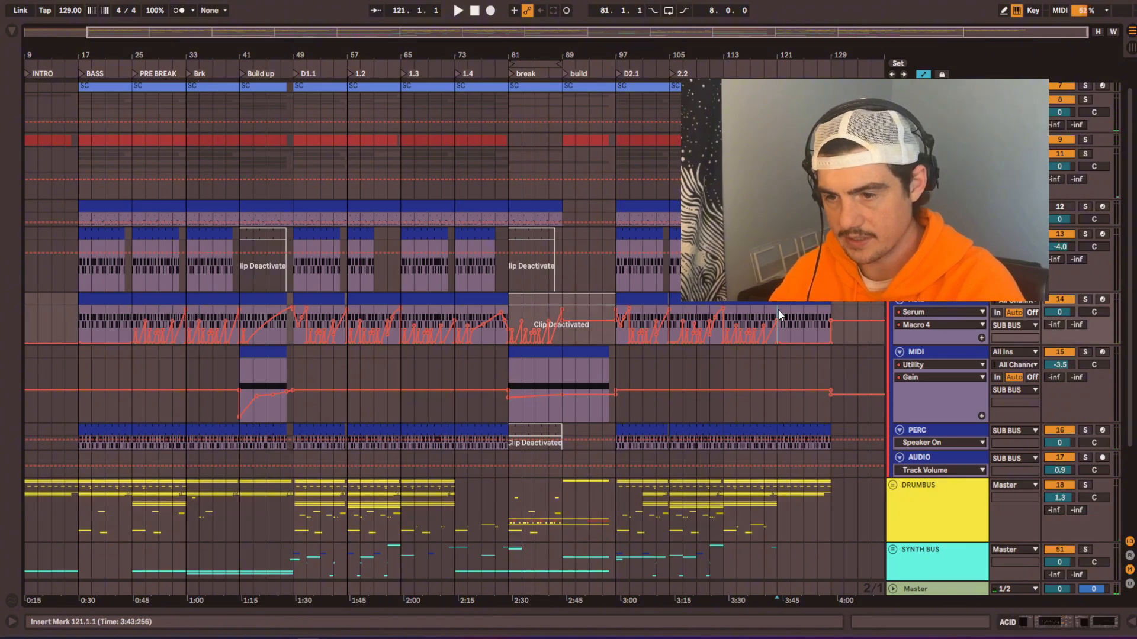
key("ctrl+v")
left_click(759, 84)
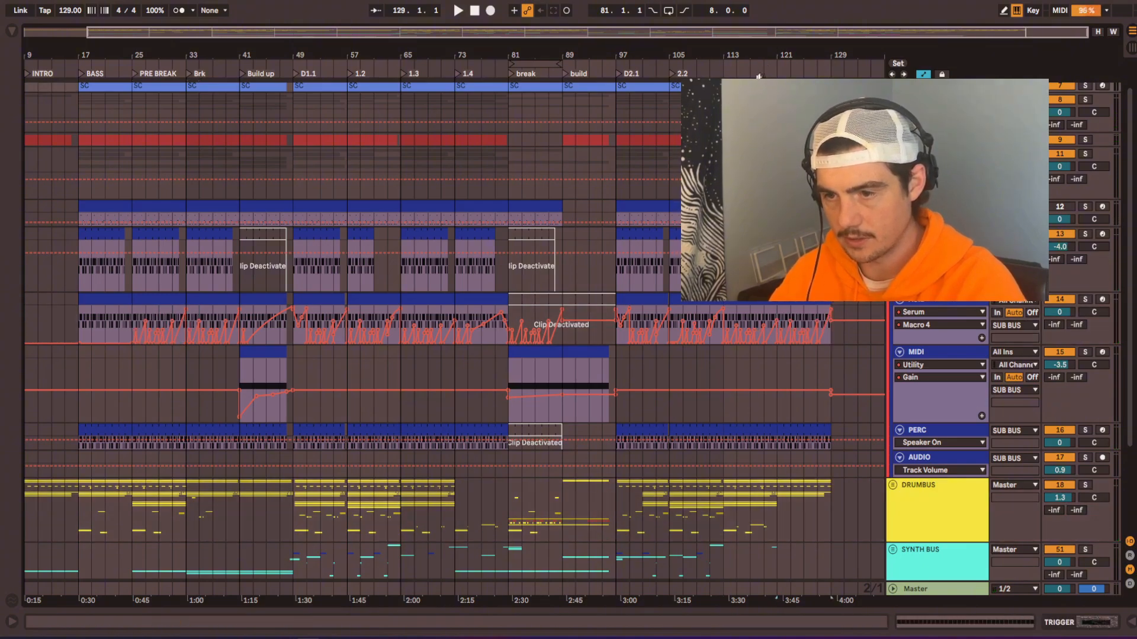
left_click(767, 66)
Step: Copy the DRUMBUS section from PRE BREAK at bars 25 to 33 over bars 121 to 129 and play it
scroll(774, 368, "down", 4)
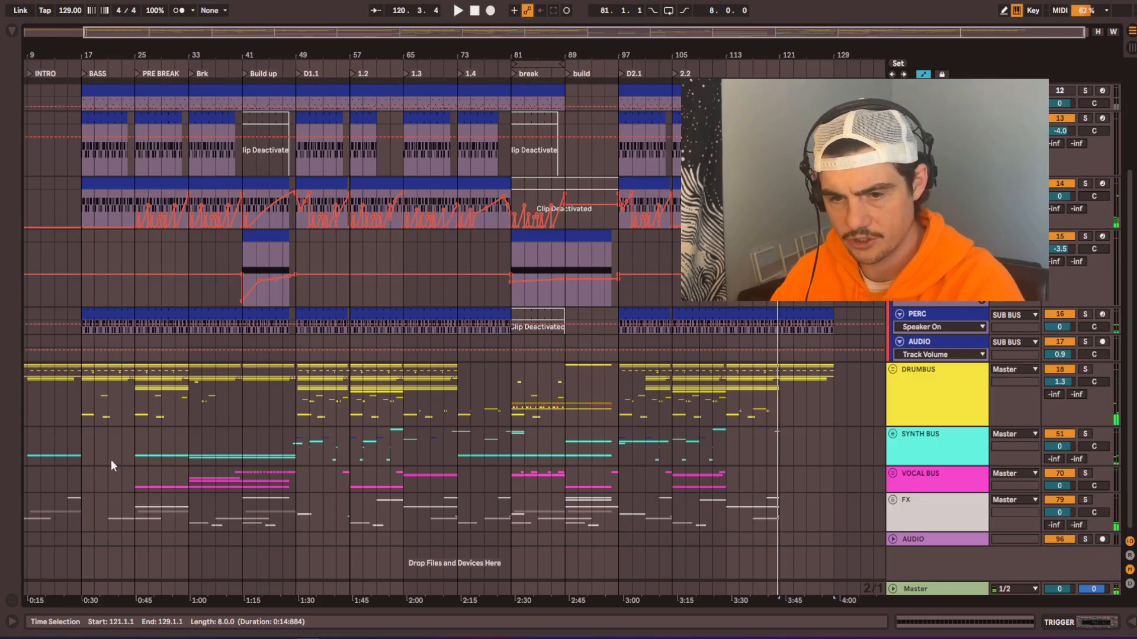
scroll(373, 428, "up", 2)
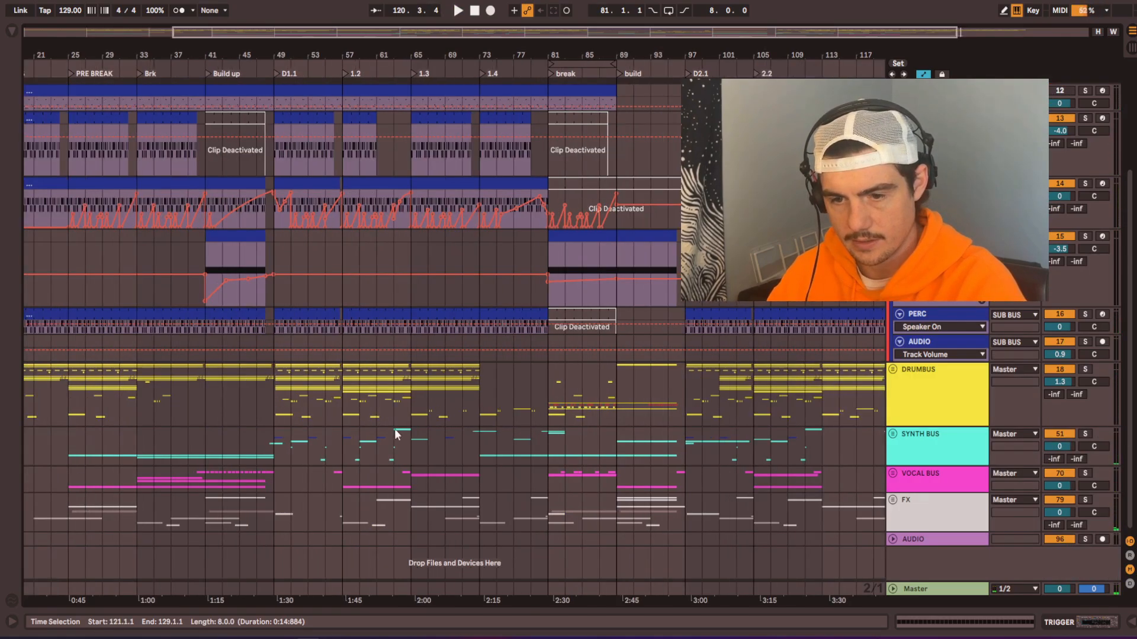
left_click_drag(266, 410, 446, 408)
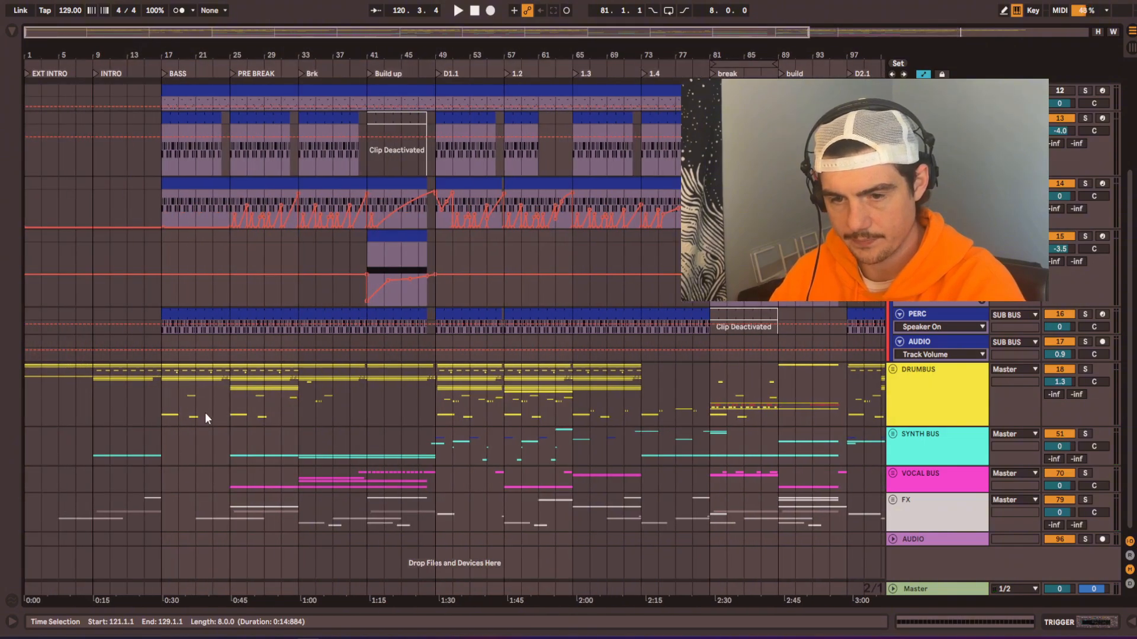
left_click_drag(163, 391, 298, 367)
left_click(234, 414)
scroll(258, 368, "down", 2)
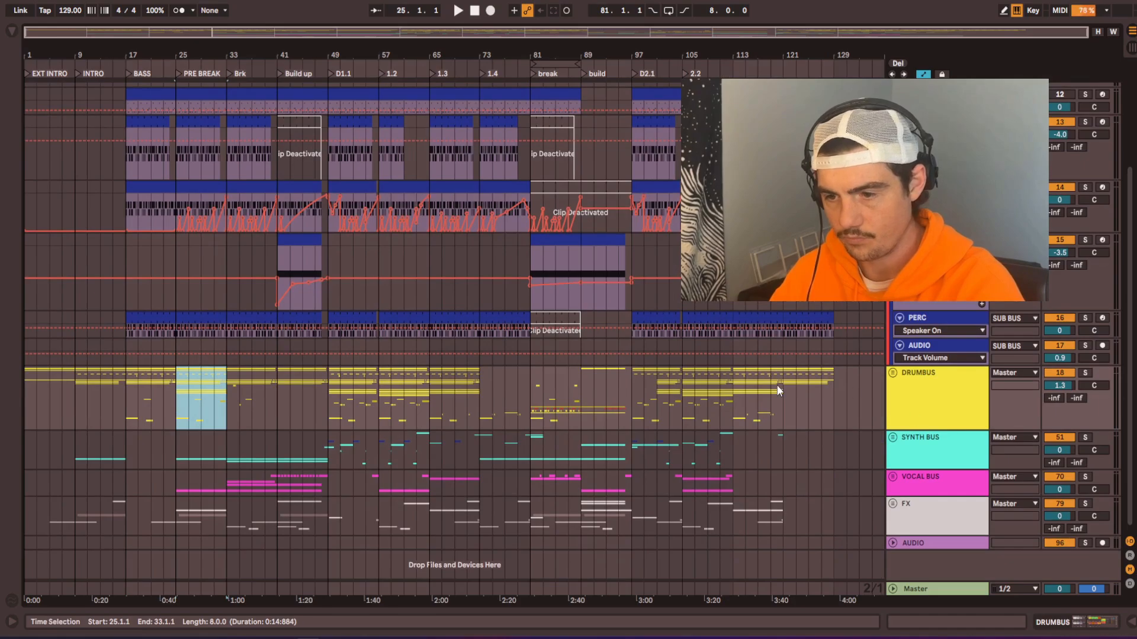
left_click_drag(786, 375, 834, 382)
key("space")
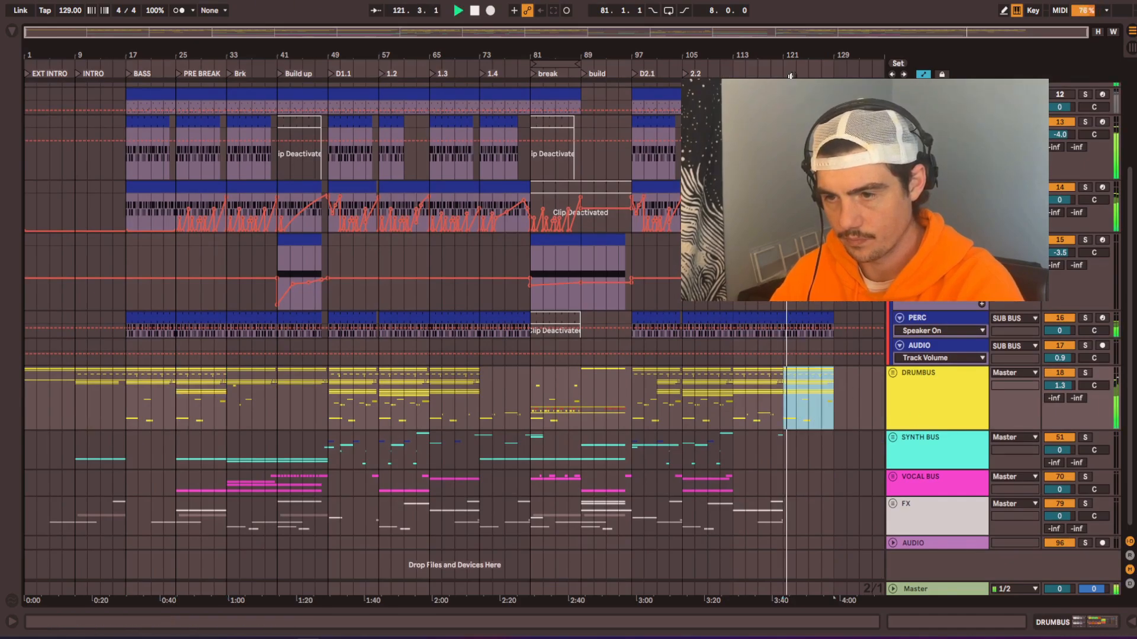
Step: Unfold the FX and SYNTH BUS groups and copy the synth MIDI clips from PRE BREAK to bar 121 and from INTRO to bar 129
scroll(781, 414, "down", 1)
double_click(786, 497)
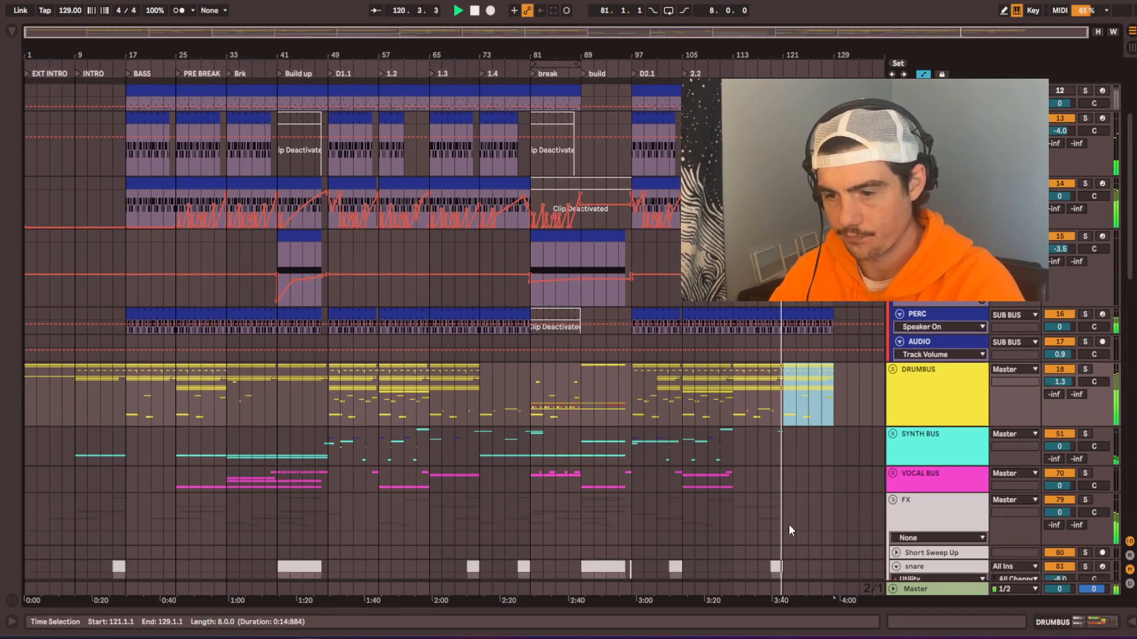
double_click(258, 460)
left_click_drag(241, 509, 268, 128)
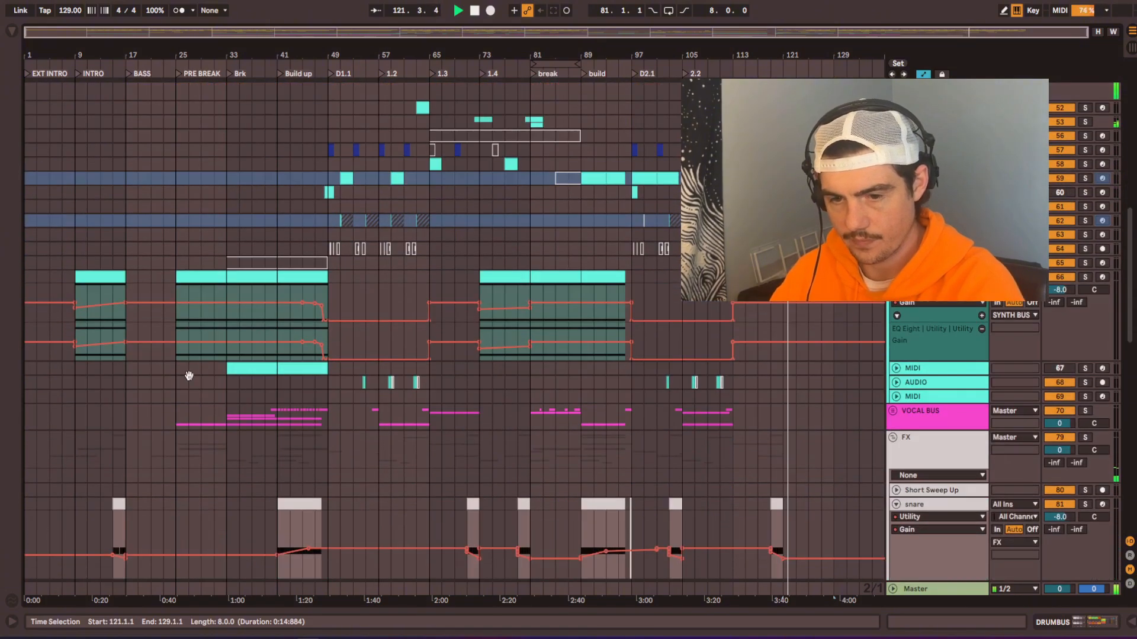
left_click(259, 279)
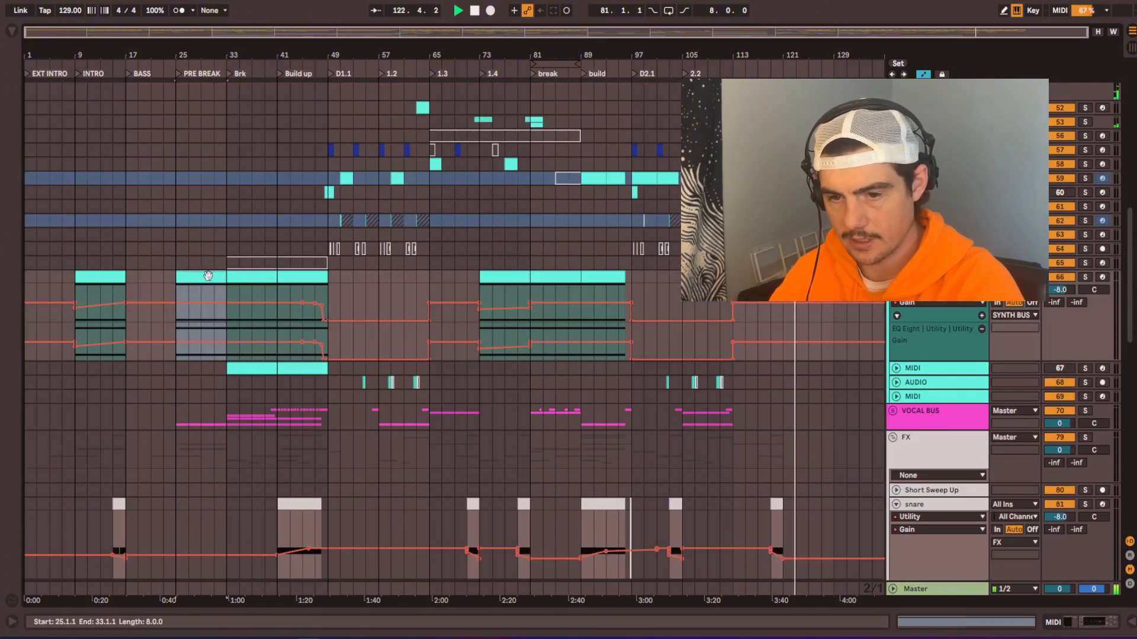
left_click_drag(208, 276, 816, 277)
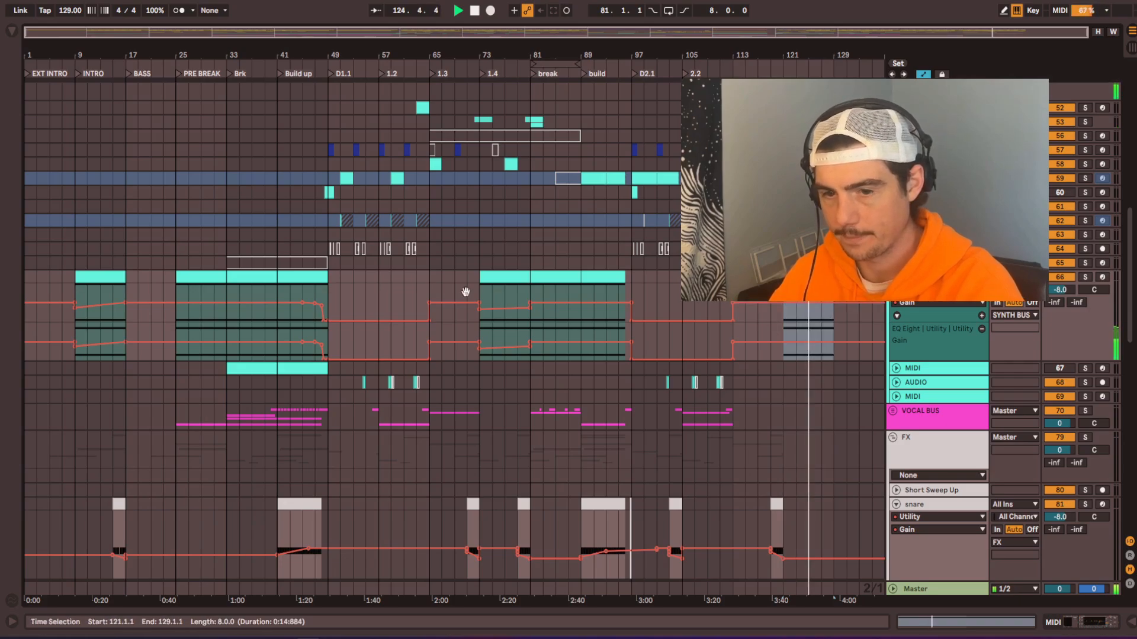
left_click_drag(91, 277, 849, 276)
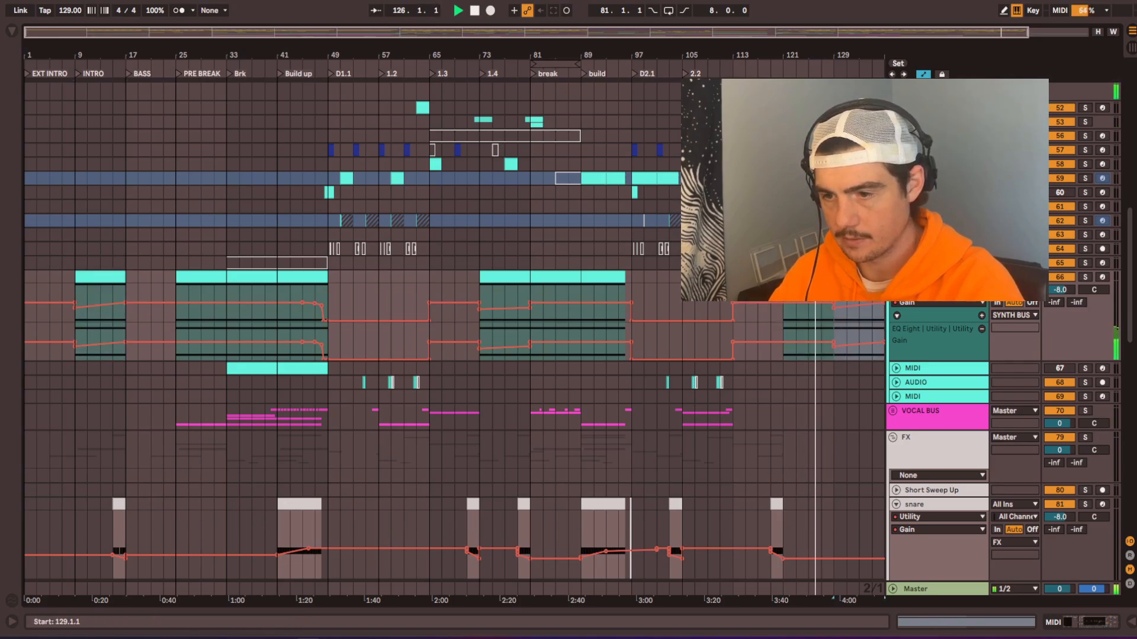
scroll(850, 276, "right", 2)
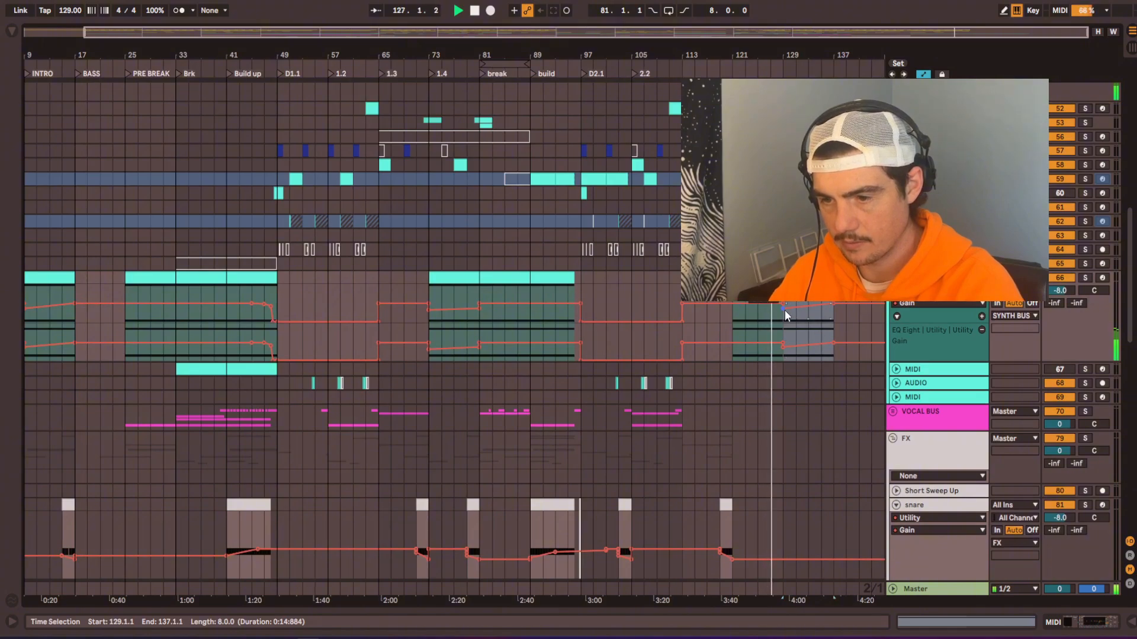
Step: Reshape the synth track's Gain automation into a gentle fade over bars 129 to 137 and fold the SYNTH BUS group
left_click_drag(795, 306, 835, 307)
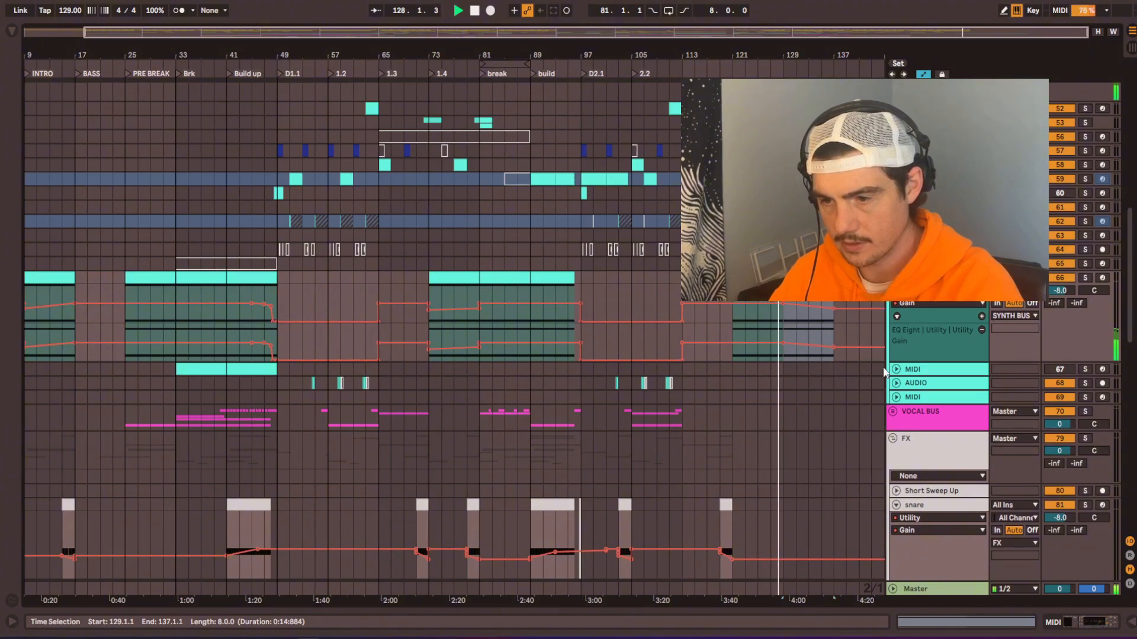
left_click(782, 305)
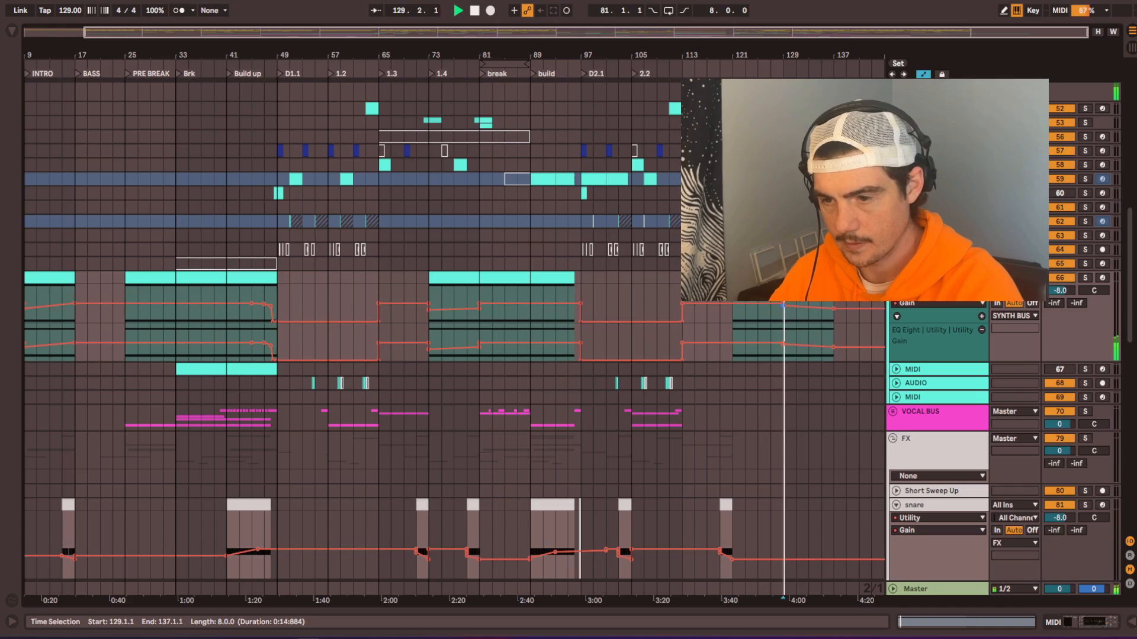
scroll(450, 326, "up", 5)
scroll(450, 326, "left", 1)
left_click(895, 255)
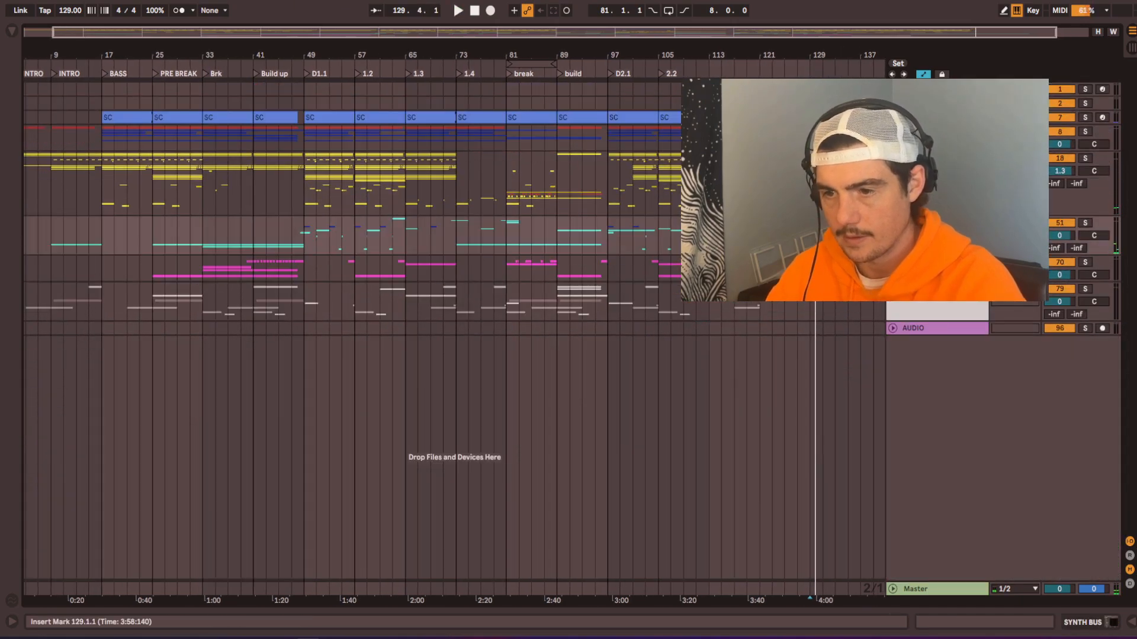
Step: Unfold the FX group and copy the SWEEP UP NOISE HARSH clip from INTRO to bar 121.3, ending at bar 129
scroll(787, 284, "right", 1)
left_click(896, 289)
scroll(221, 362, "down", 5)
scroll(221, 362, "left", 1)
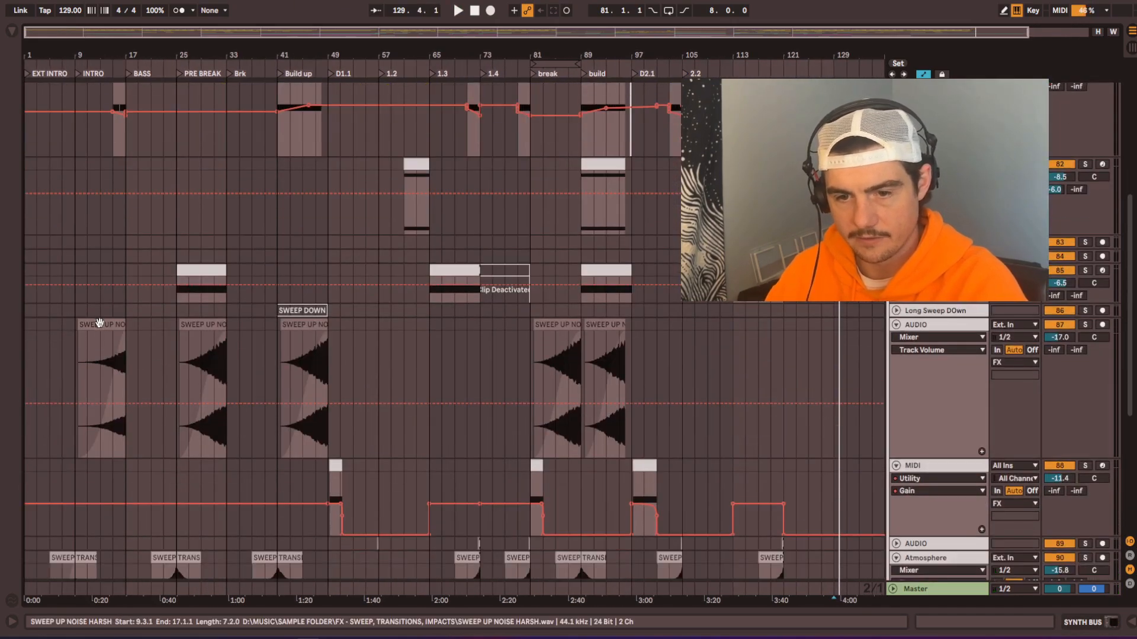
left_click_drag(220, 362, 809, 335)
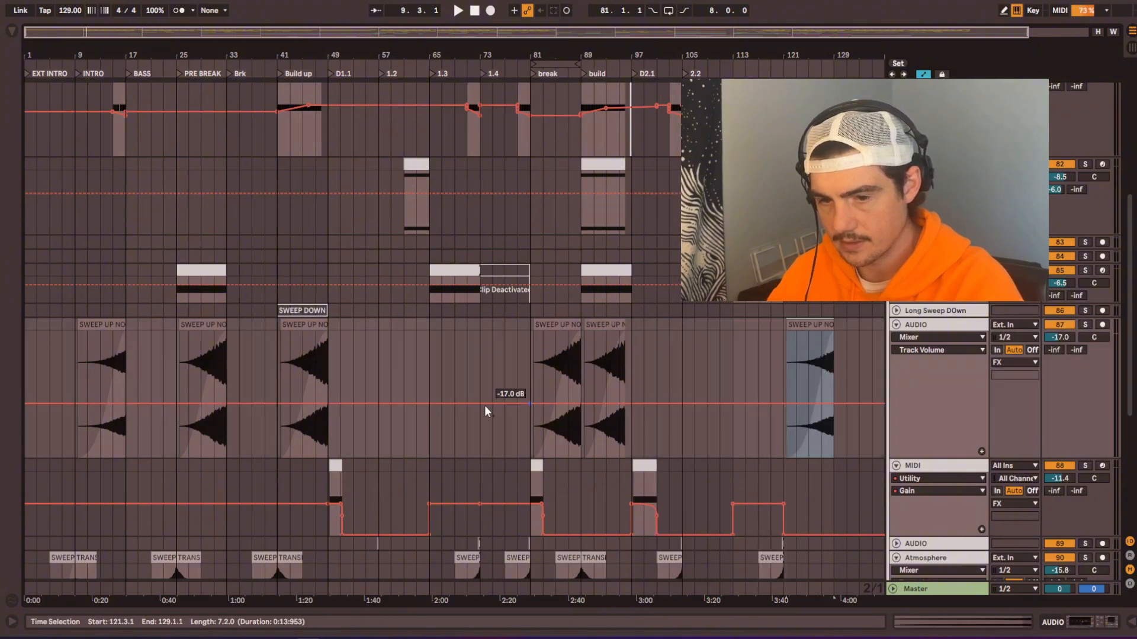
Step: Copy the CLAP CRASH clip on the Perc Impact track from Build up at bar 41 to bar 129
scroll(317, 295, "down", 3)
scroll(588, 431, "down", 2)
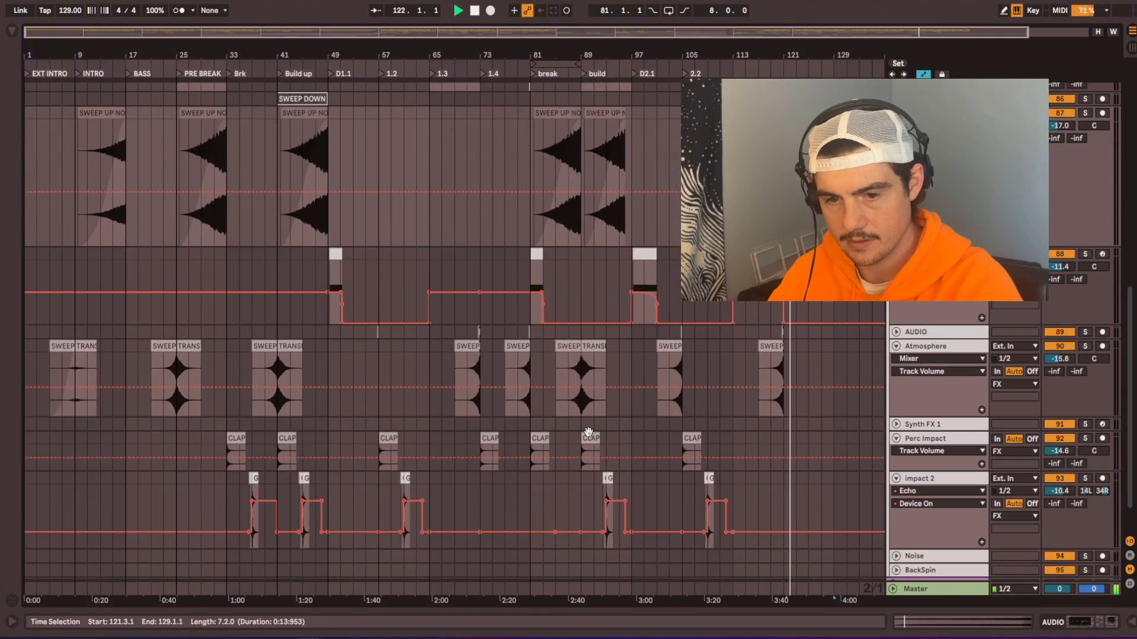
scroll(588, 437, "up", 1)
left_click_drag(289, 468, 843, 465)
scroll(844, 465, "up", 5)
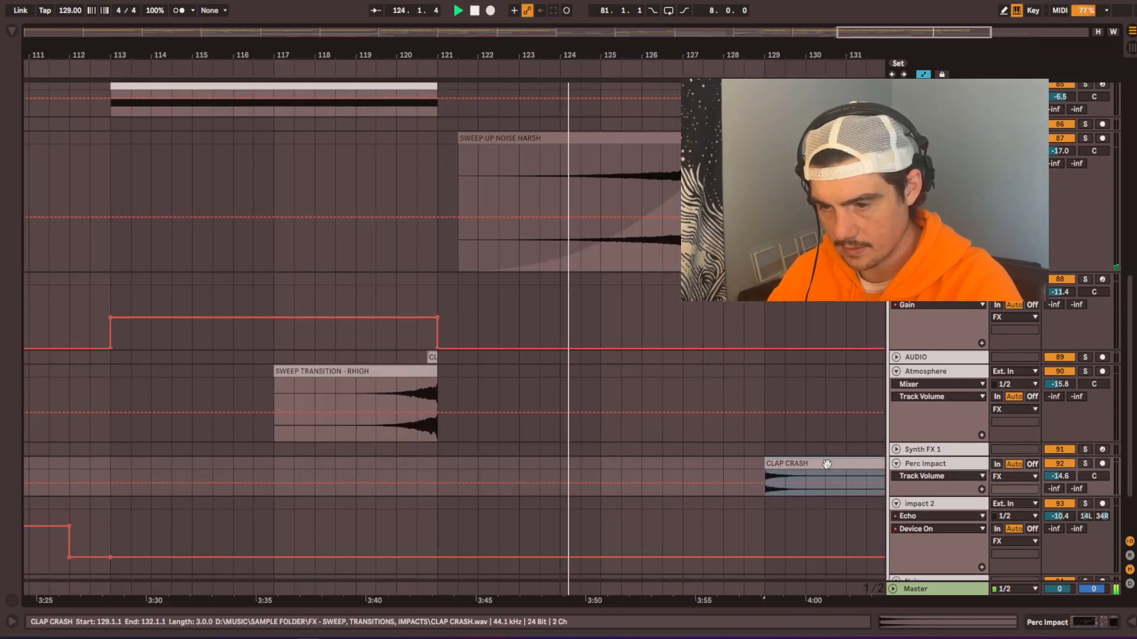
scroll(791, 464, "down", 3)
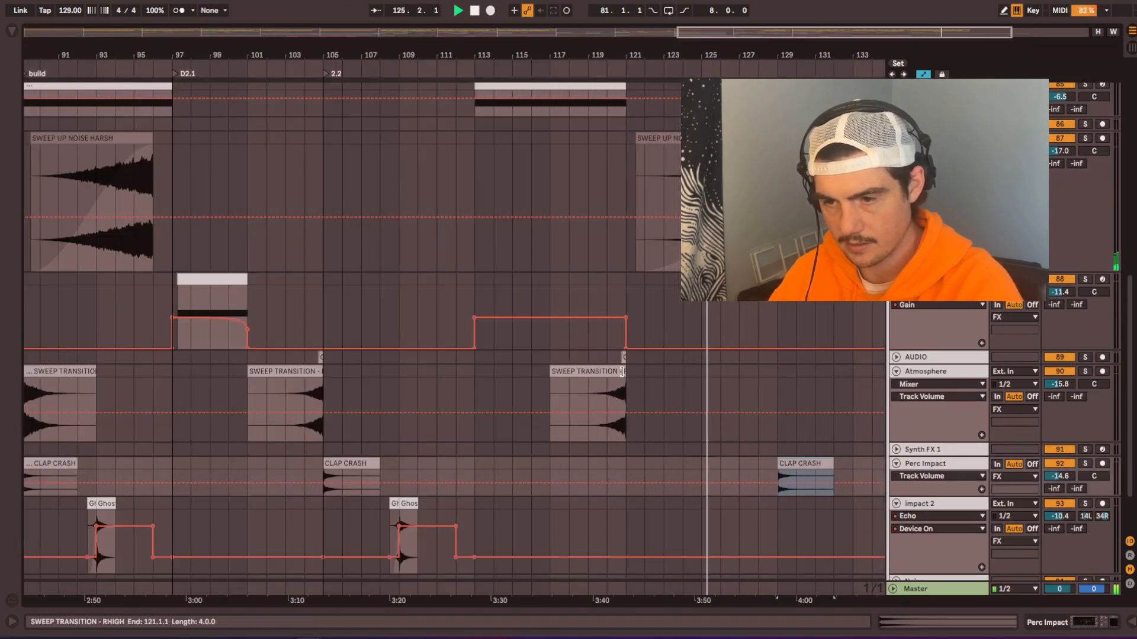
Step: Copy the one-bar section with the short clip before bar 121 on audio track 89 to bars 128 to 129
left_click(610, 358)
left_click(755, 360)
key("ctrl+v")
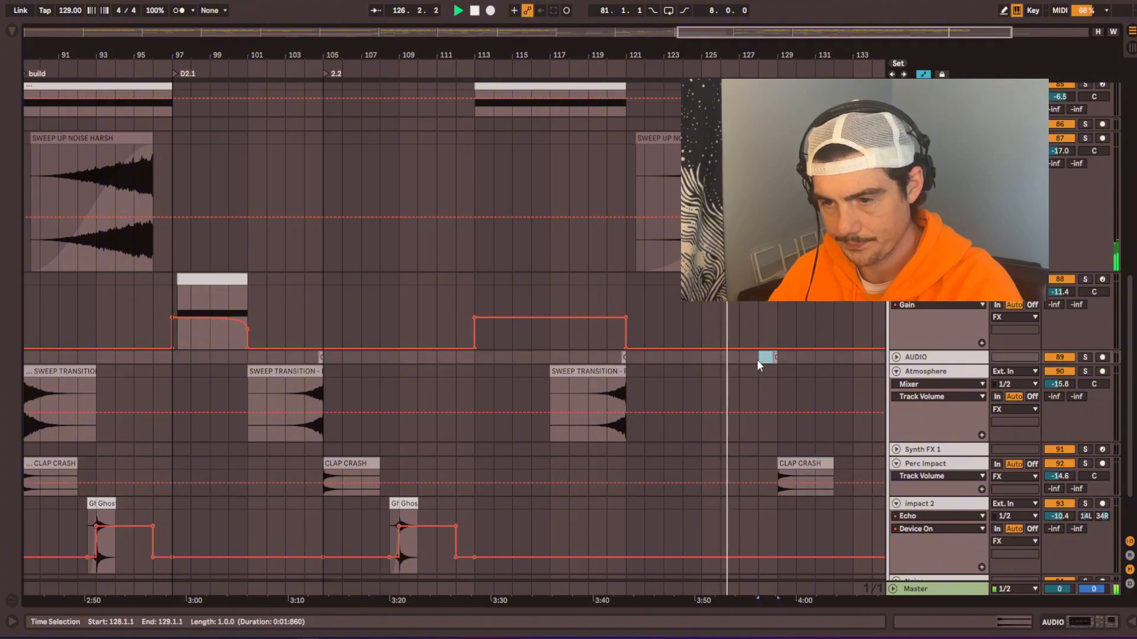
Step: Place the insert marker at bar 129 in the LOW END group and audition the transition from about bar 127
scroll(723, 315, "up", 8)
scroll(648, 246, "down", 4)
scroll(254, 294, "left", 6)
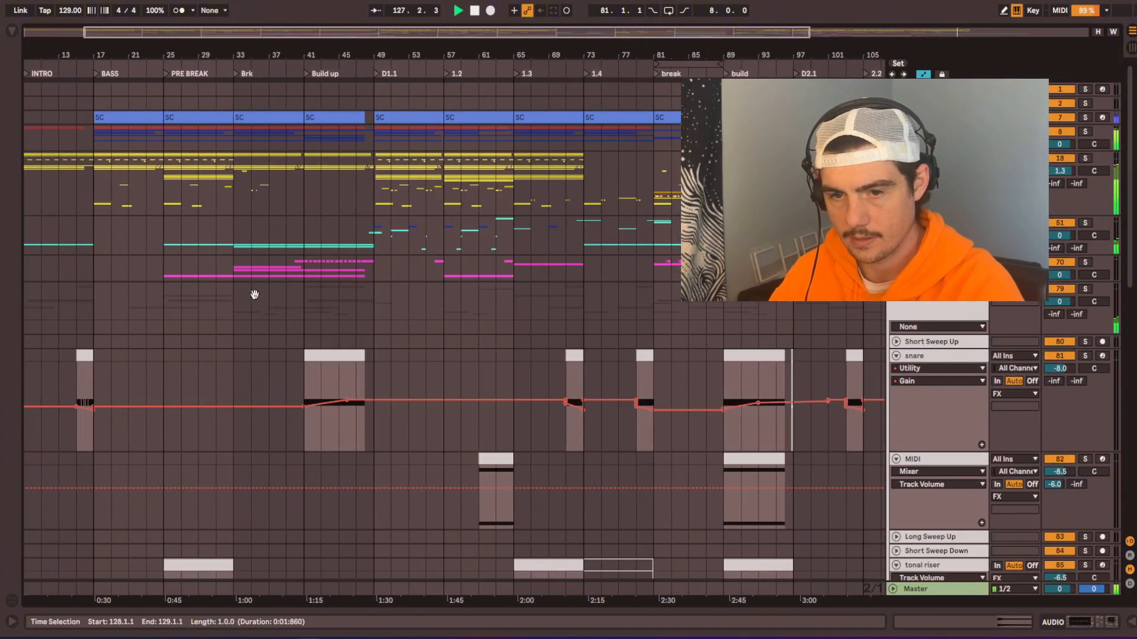
left_click(123, 176, "shift")
left_click_drag(158, 170, 95, 137)
scroll(441, 213, "left", 3)
scroll(94, 137, "right", 5)
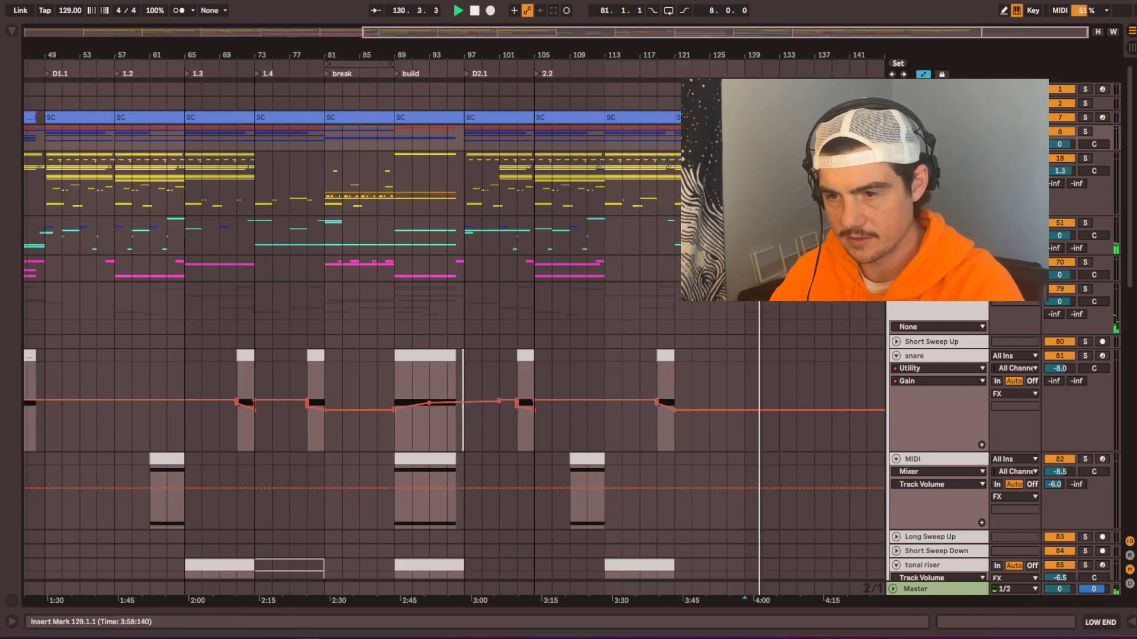
left_click(726, 65)
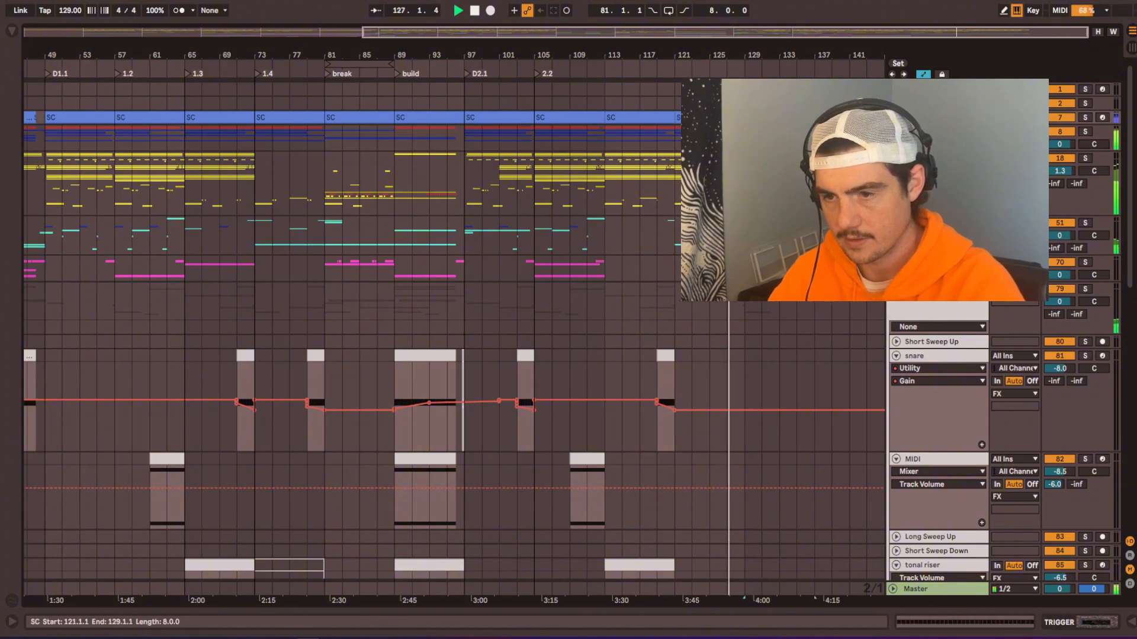
Step: Unfold the low-end groups and duplicate the ACID clip with its automation from bars 121 to 129 to bar 129
left_click_drag(726, 56, 652, 134)
double_click(655, 137)
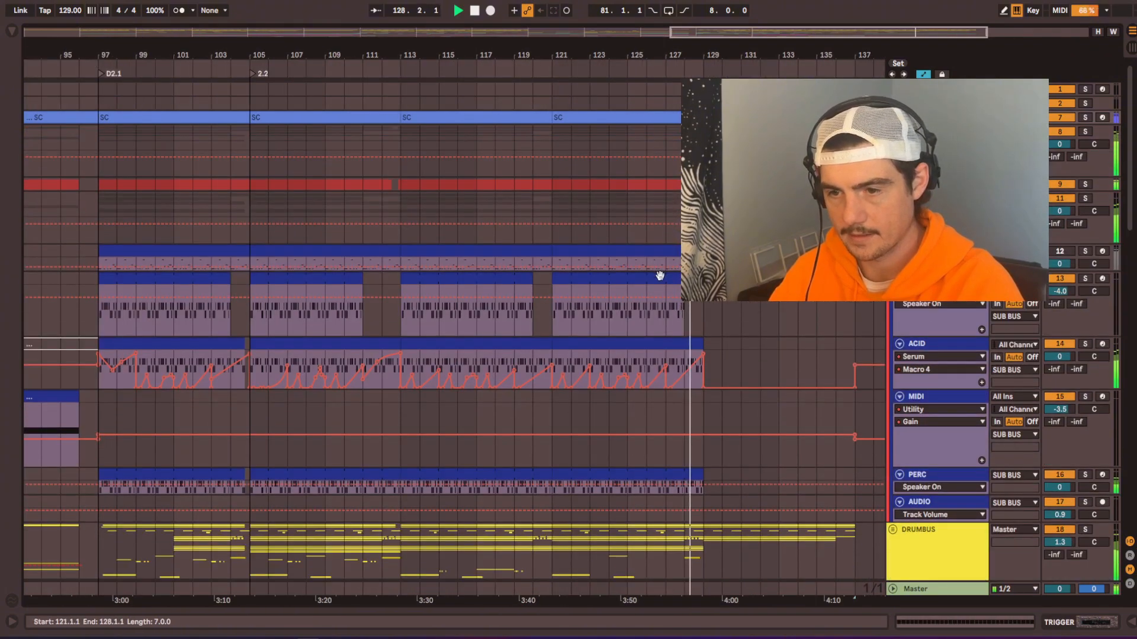
left_click(680, 342)
key("ctrl+d")
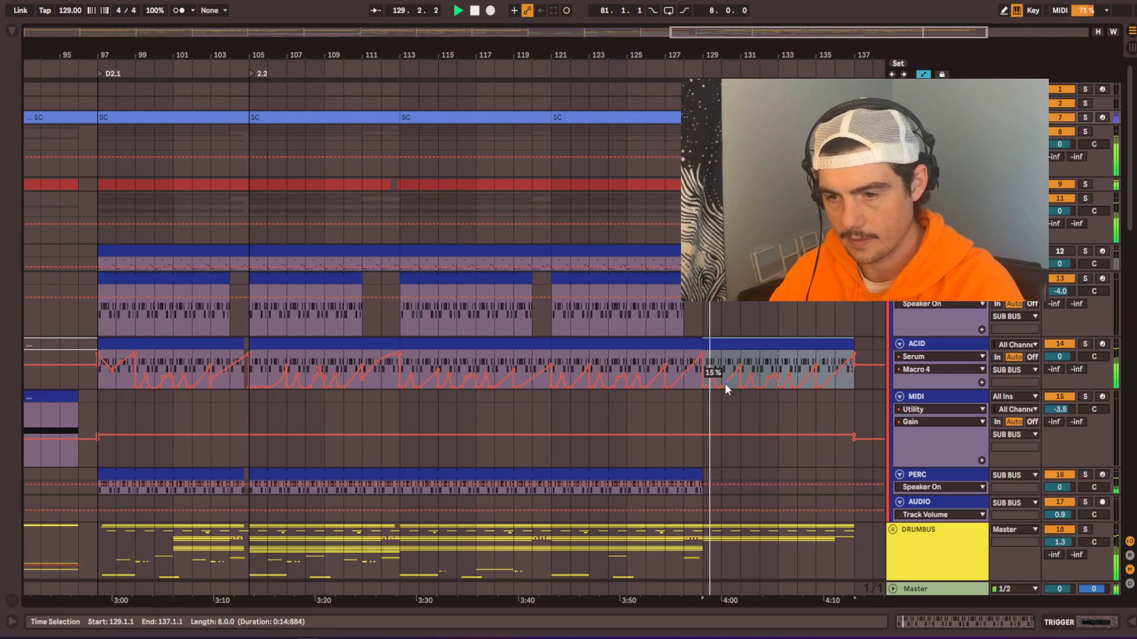
Step: Redraw the ACID track's Macro 4 automation as a slow rise from bar 129 and duplicate bars 129 to 133 to bar 133
left_click_drag(740, 368, 854, 373)
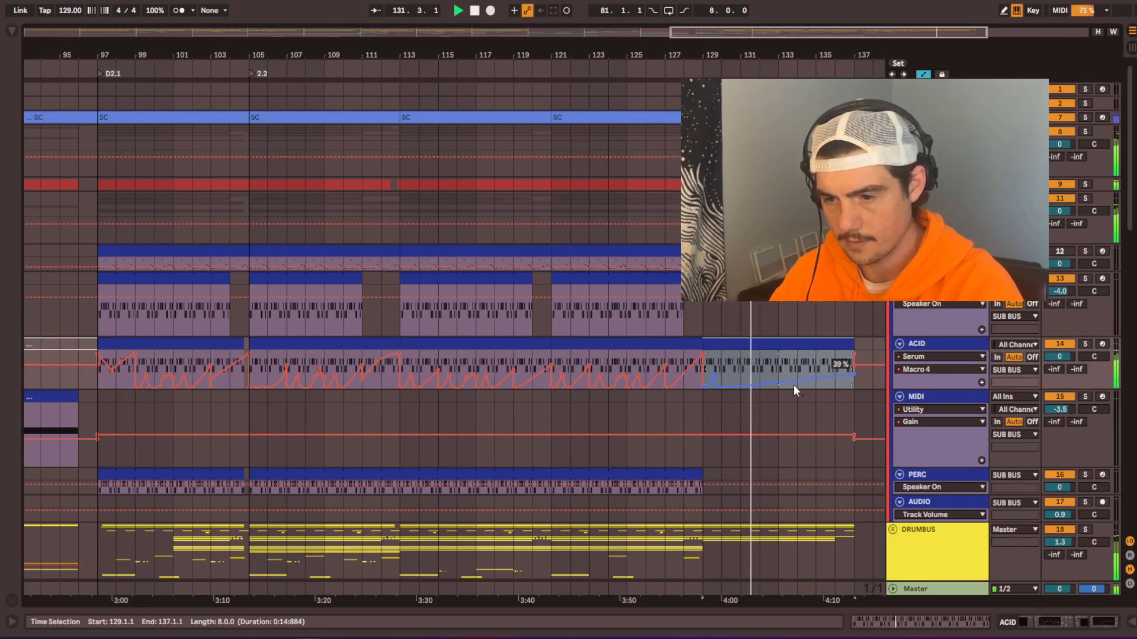
left_click_drag(778, 385, 706, 374)
key("ctrl+d")
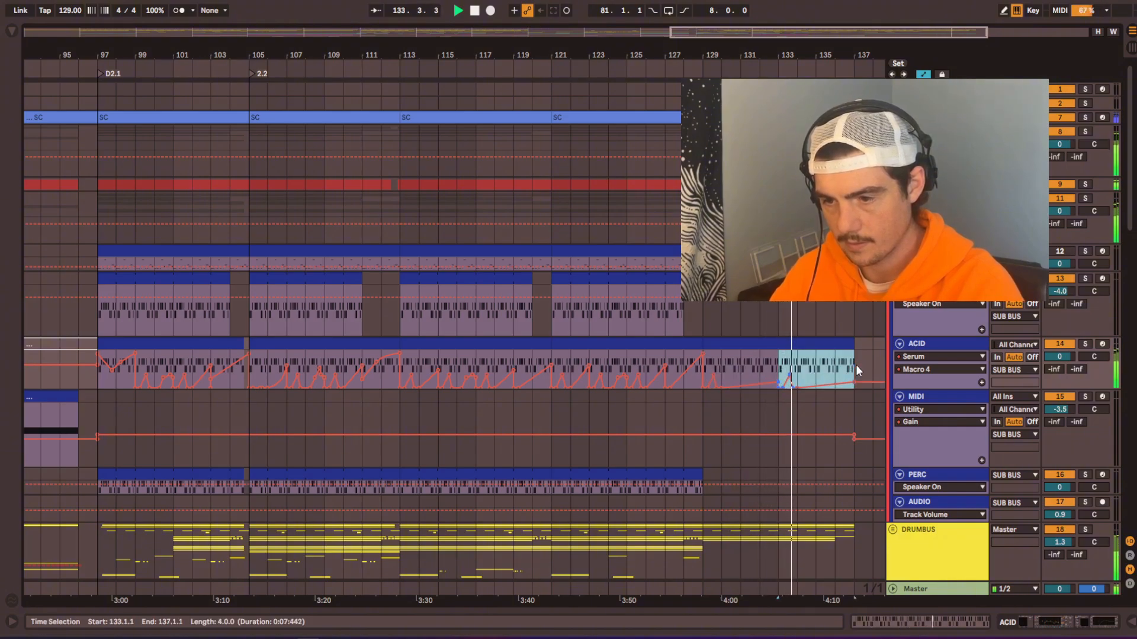
left_click(869, 347)
left_click(903, 369)
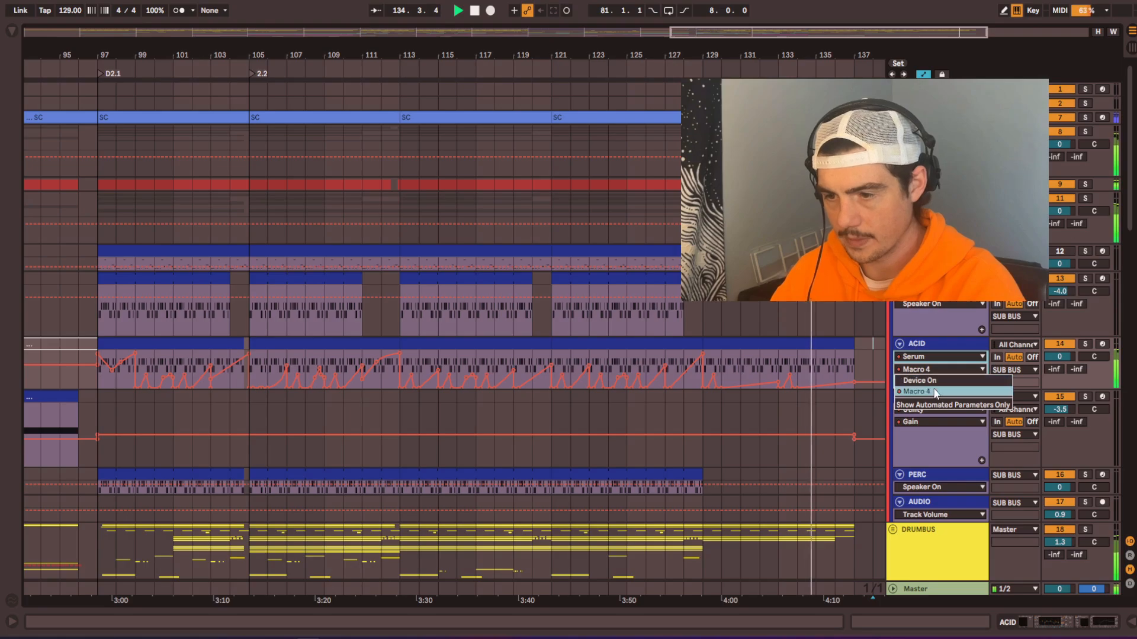
left_click(935, 392)
scroll(683, 308, "down", 5)
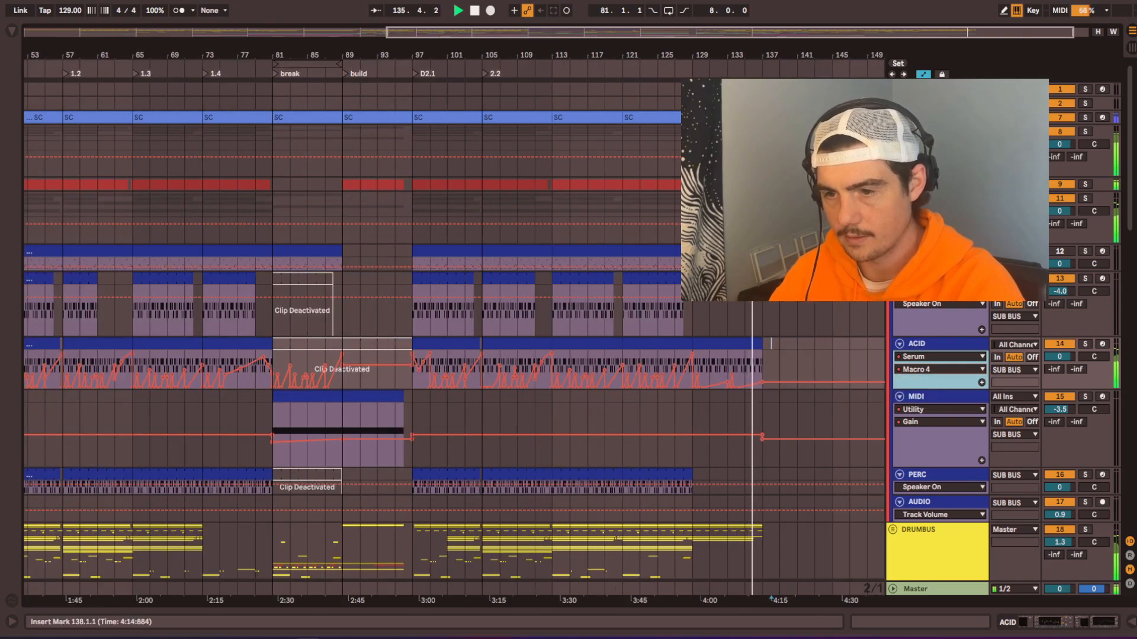
scroll(682, 308, "down", 3)
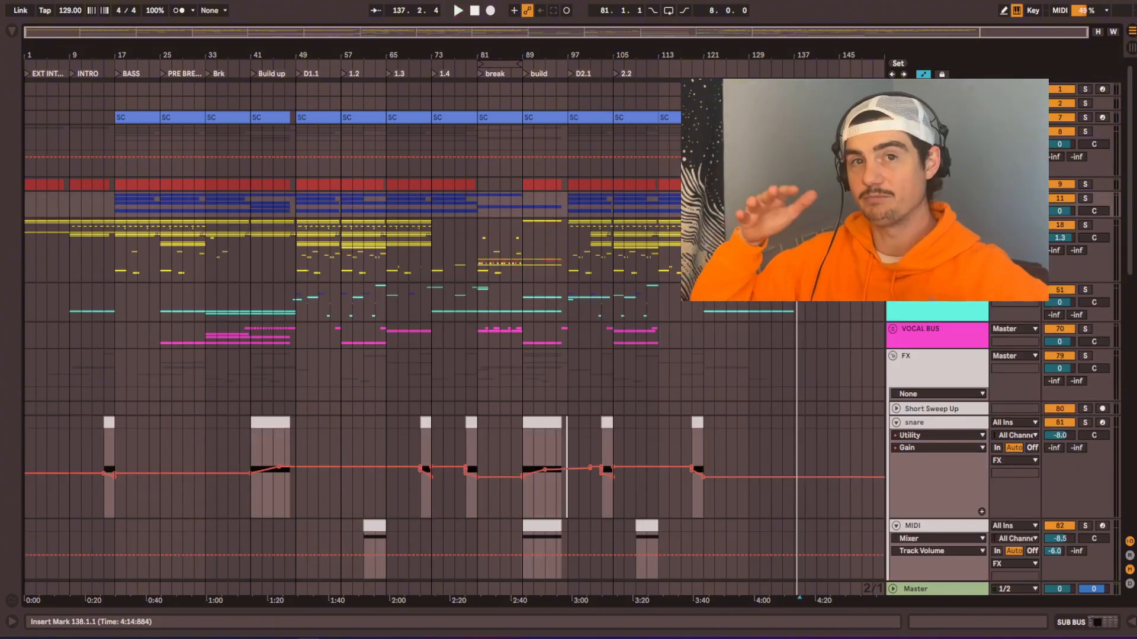
Step: Copy the kick, bass and DRUMBUS material from INTRO at bars 9 to 17 to bar 137
left_click_drag(71, 181, 115, 272)
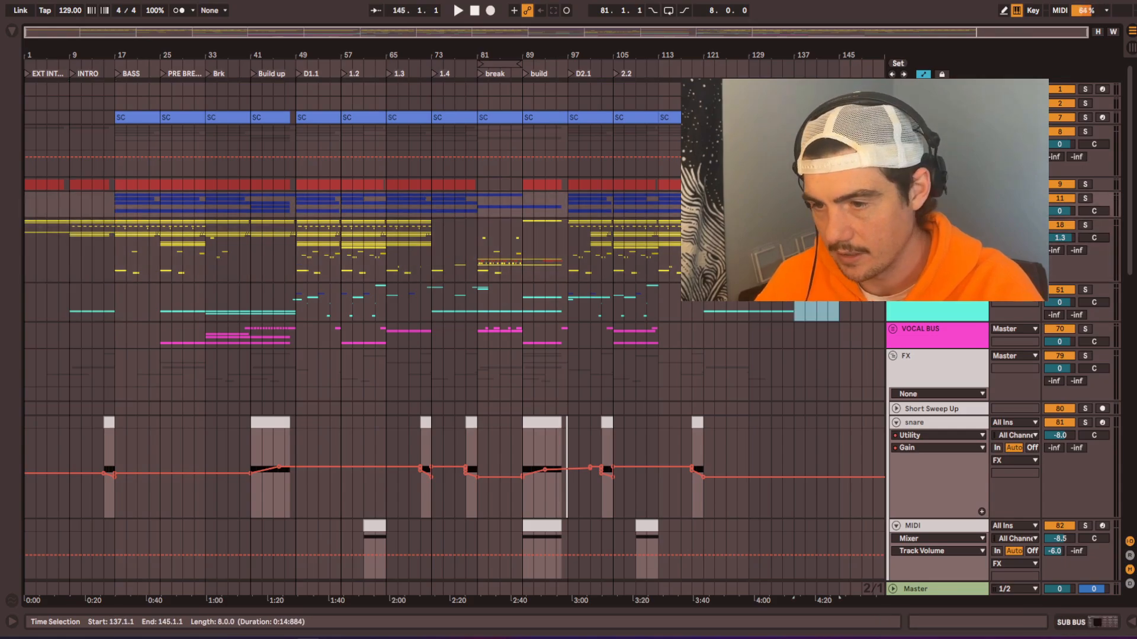
left_click_drag(839, 312, 839, 272)
left_click_drag(794, 184, 839, 190)
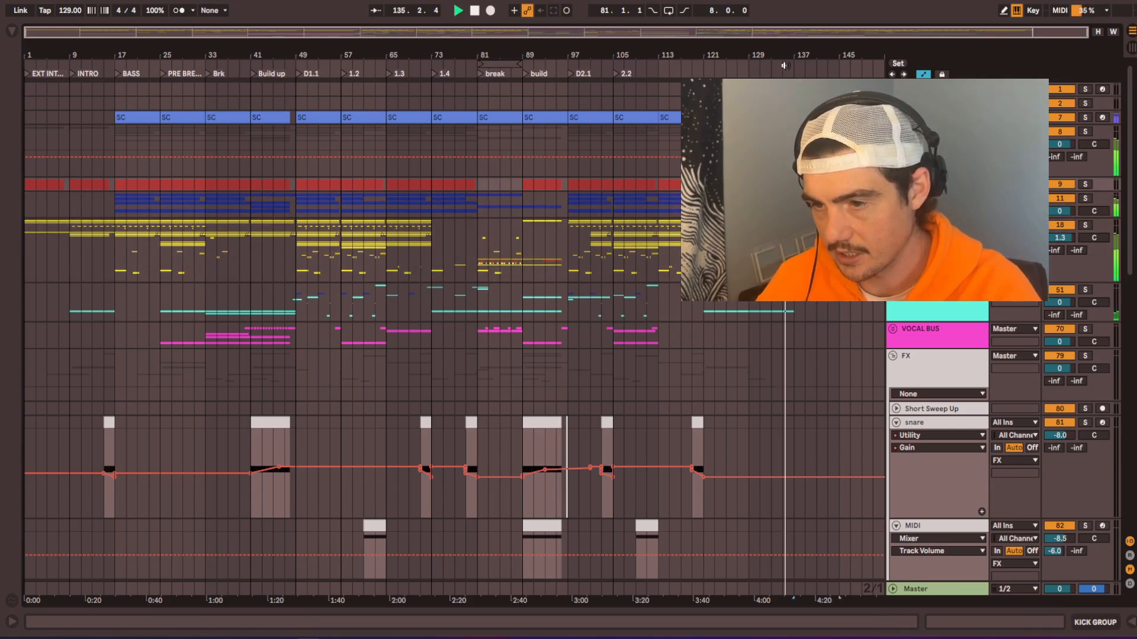
Step: Add locators named Ext1 at bar 137 and Ext2 at bar 145, and fold the DRUMBUS group
left_click(823, 89)
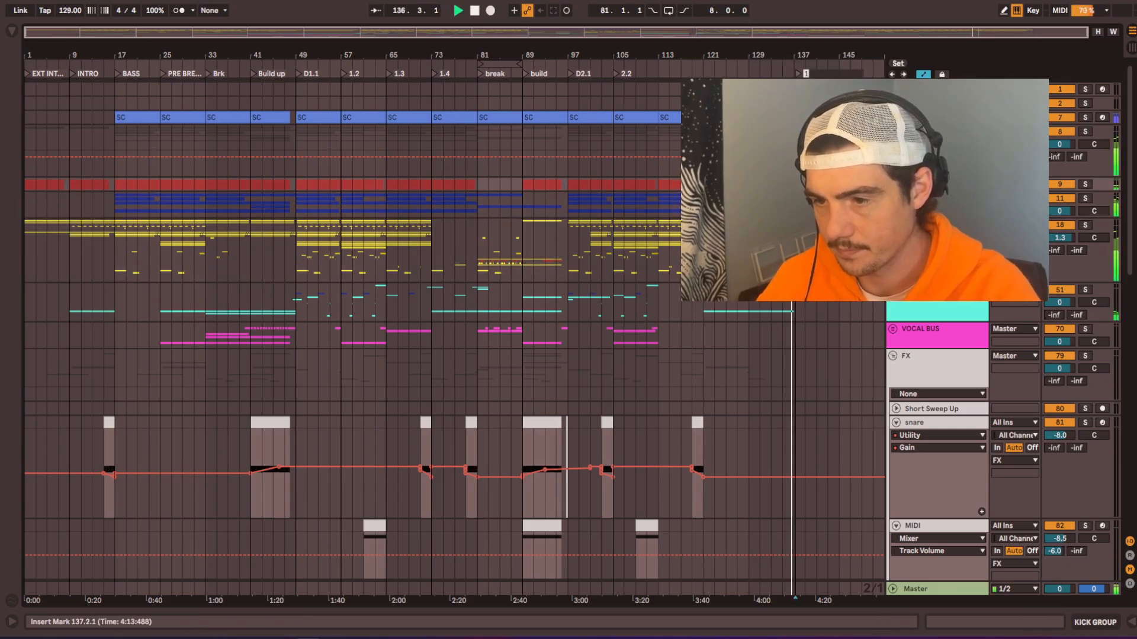
type("Ext")
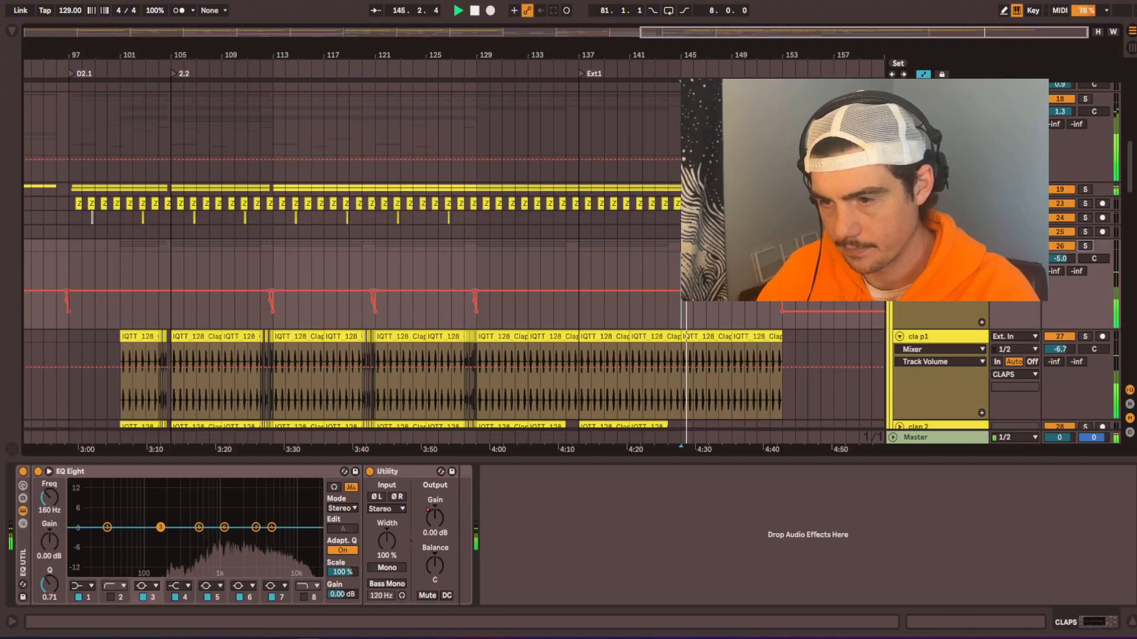
left_click(893, 99)
key("minus")
key("minus")
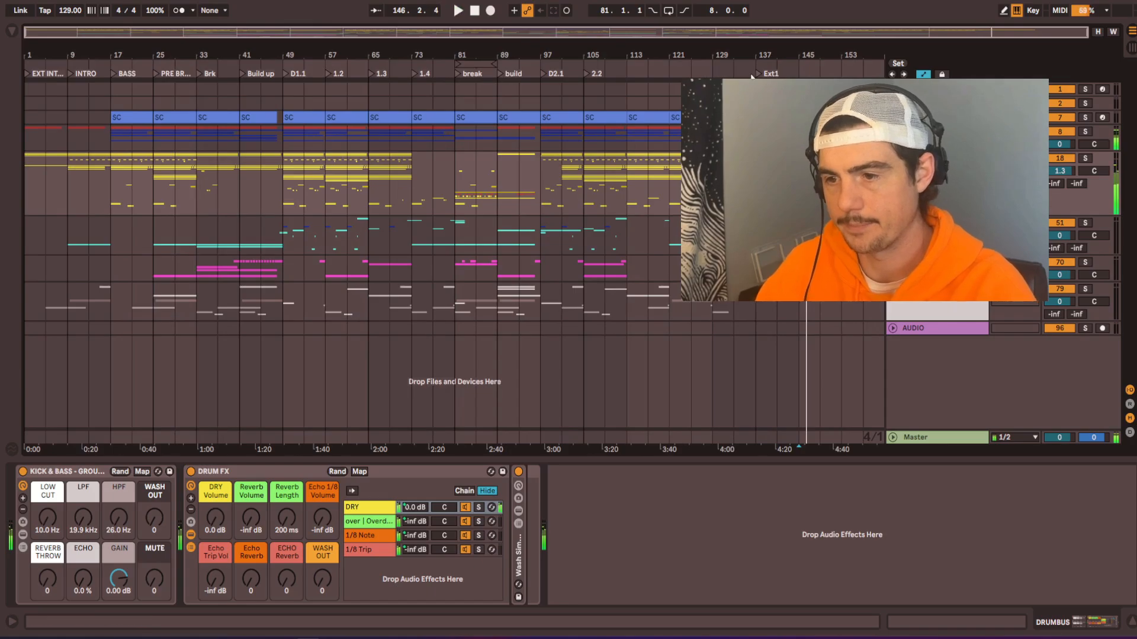
scroll(752, 75, "up", 5)
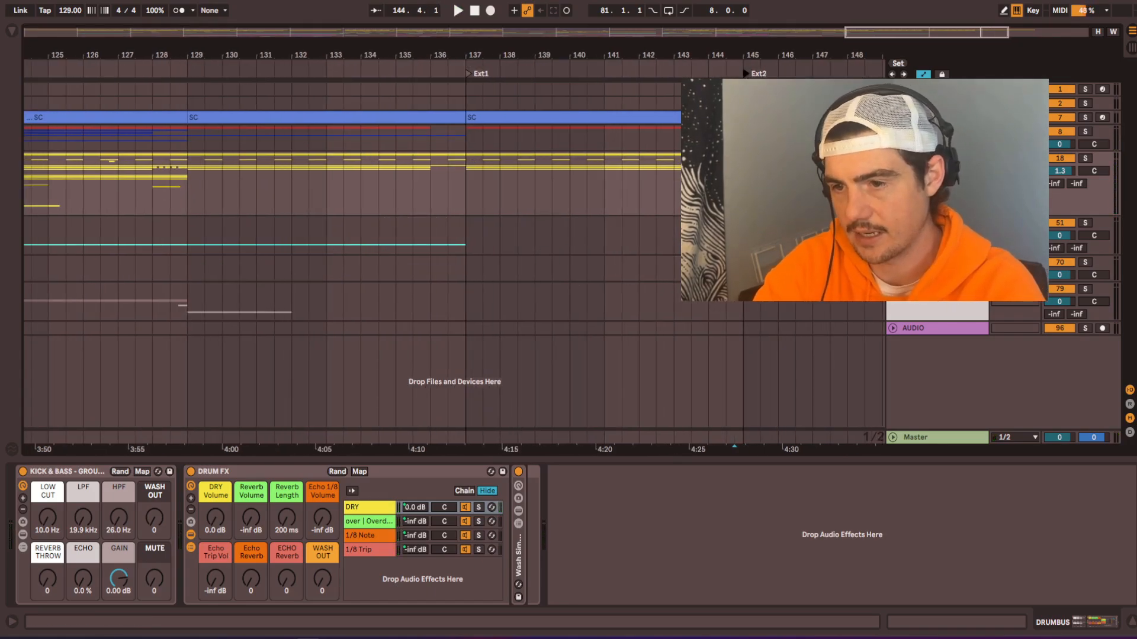
Step: Add a locator at bar 113, one section after 2.2
key("minus")
key("minus")
right_click(592, 74)
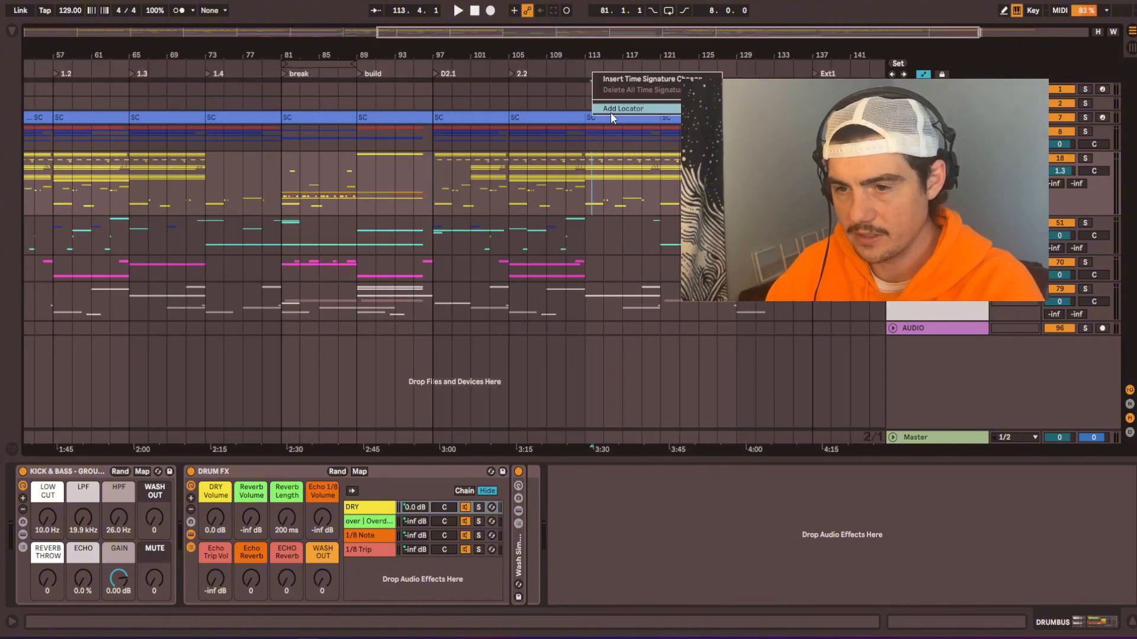
left_click(598, 110)
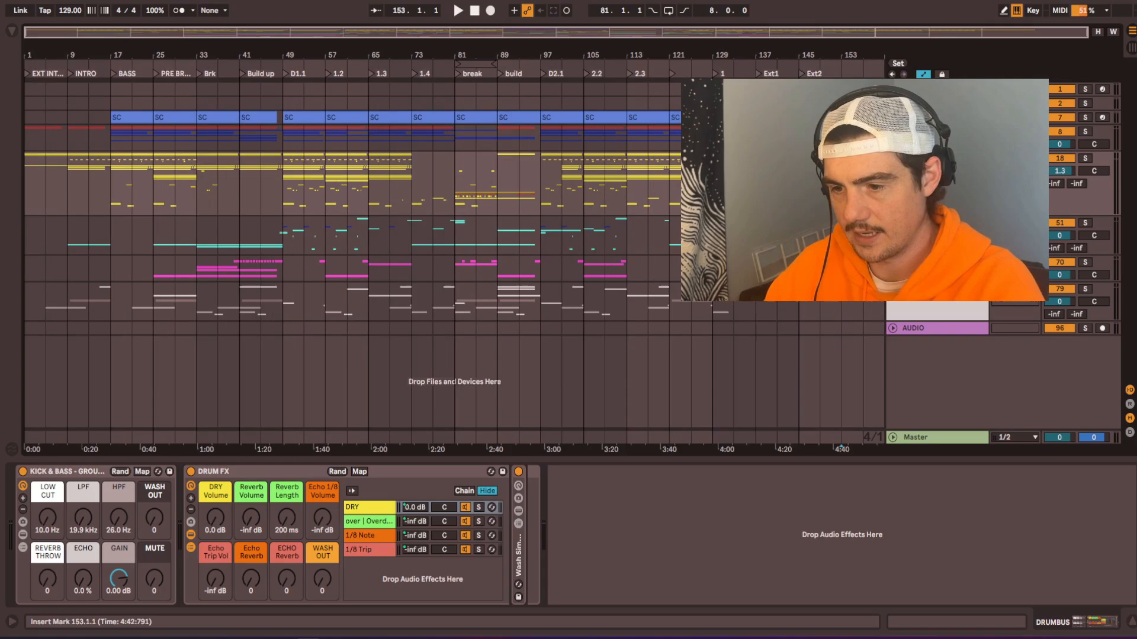
Step: Inspect the end of the extended outro around bar 153
key("plus")
key("plus")
key("plus")
key("plus")
key("plus")
key("plus")
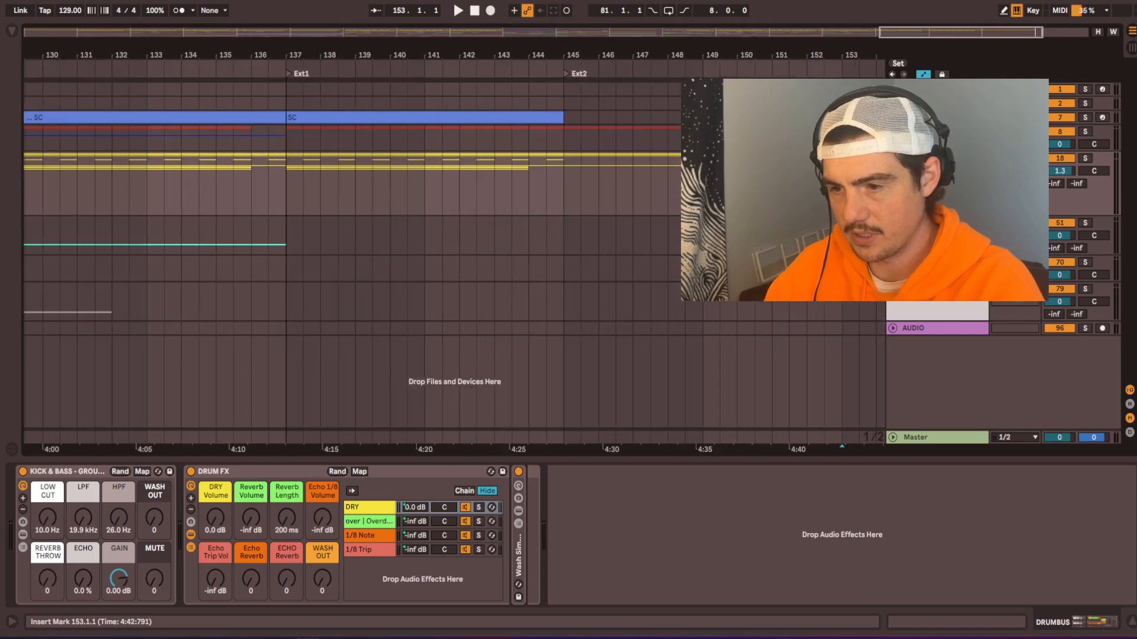
key("plus")
key("plus")
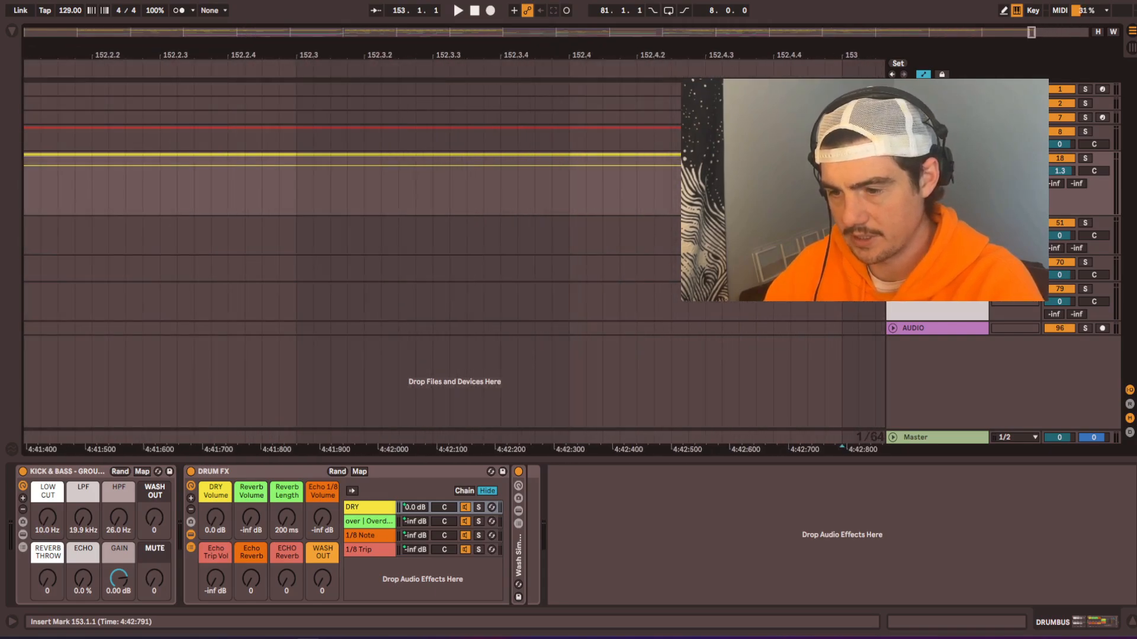
key("minus")
key("minus")
key("minus")
key("minus")
key("minus")
key("minus")
key("minus")
key("minus")
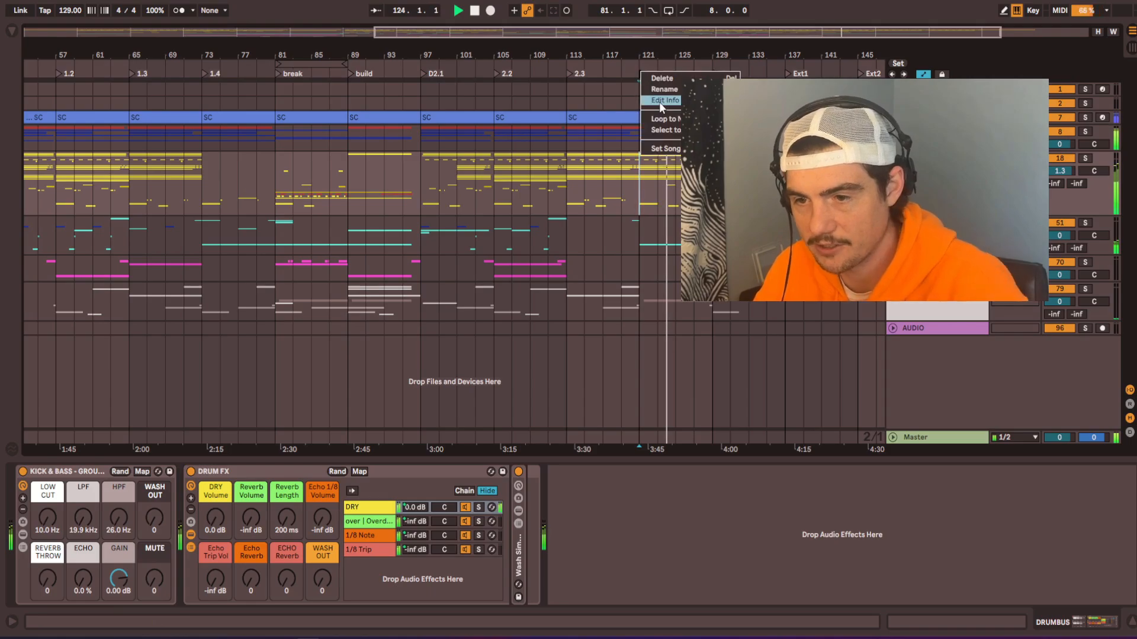
Step: Rename the locator at bar 121 to Bassout and the one at bar 129 to No Sub
left_click(654, 89)
type("Basso")
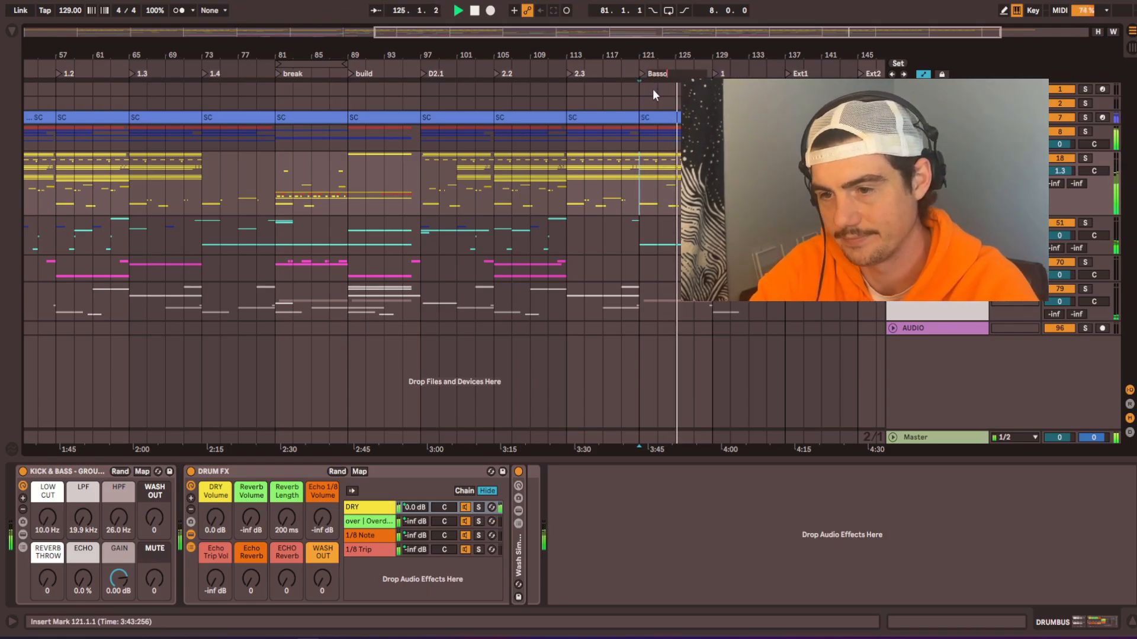
type("ut")
key("Tab")
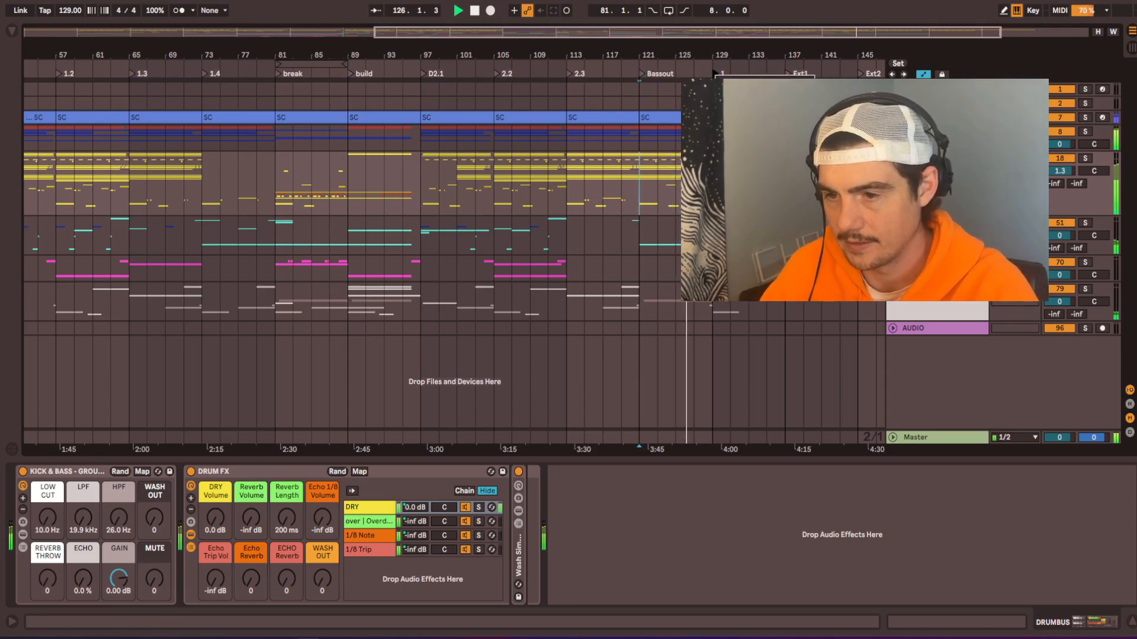
type("No Sub")
key("Return")
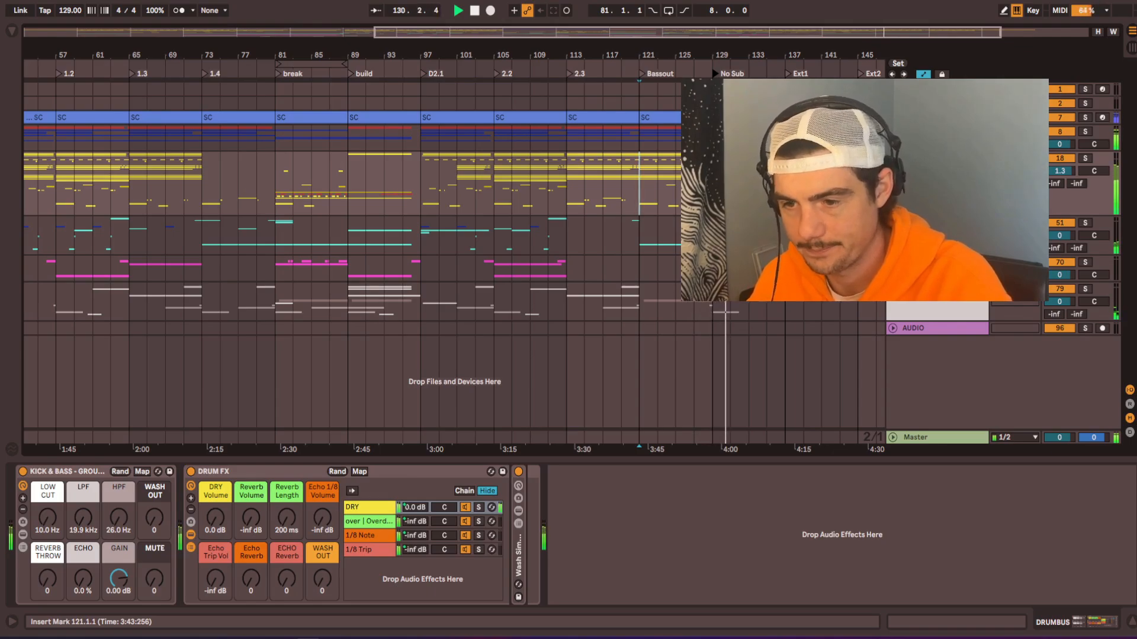
Step: Unfold the cyan track group above VOCAL BUS and view the device chain of its sustained Serum track
left_click(893, 222)
scroll(893, 223, "down", 8)
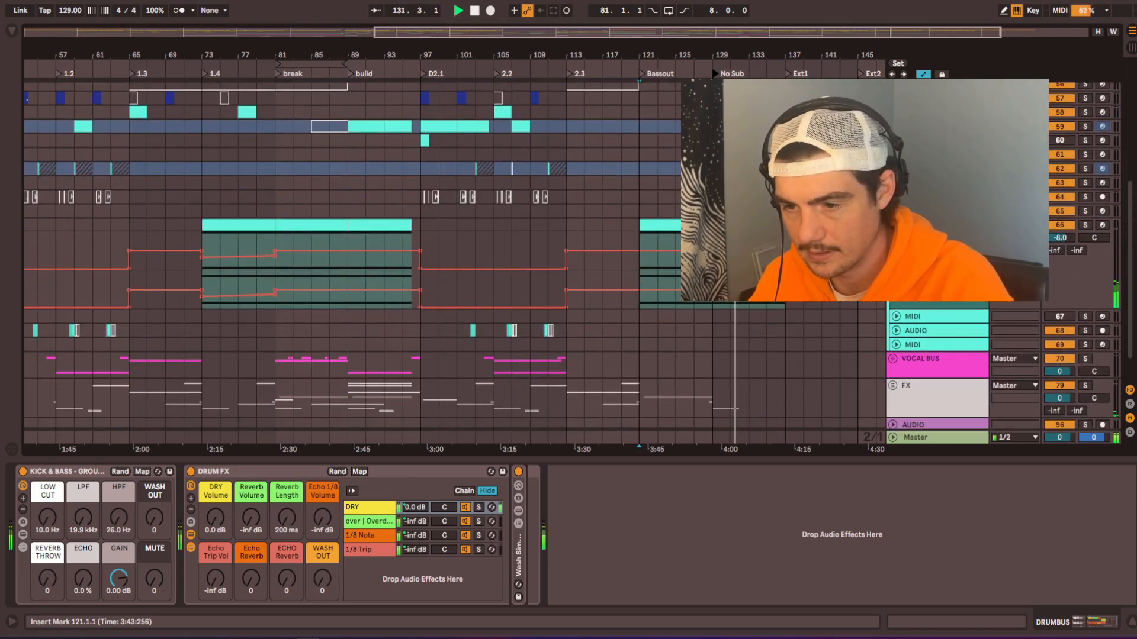
left_click(924, 226)
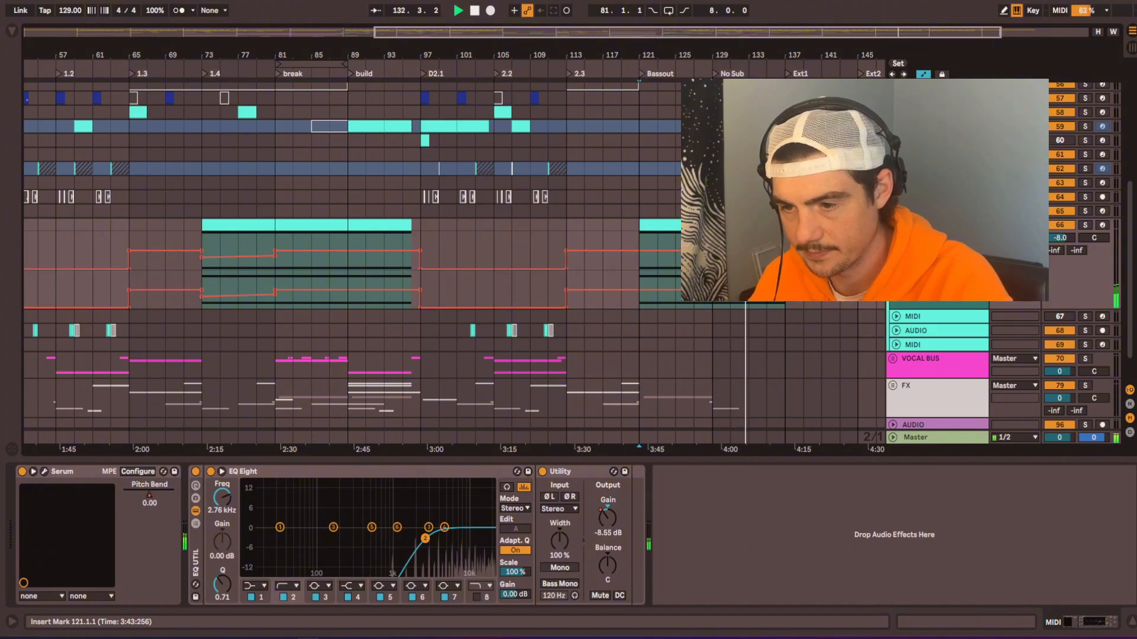
Step: Copy the impact clips and their echo automation on the impact 2 track from bars 108–111 to bar 136, leading into Ext1
key("w")
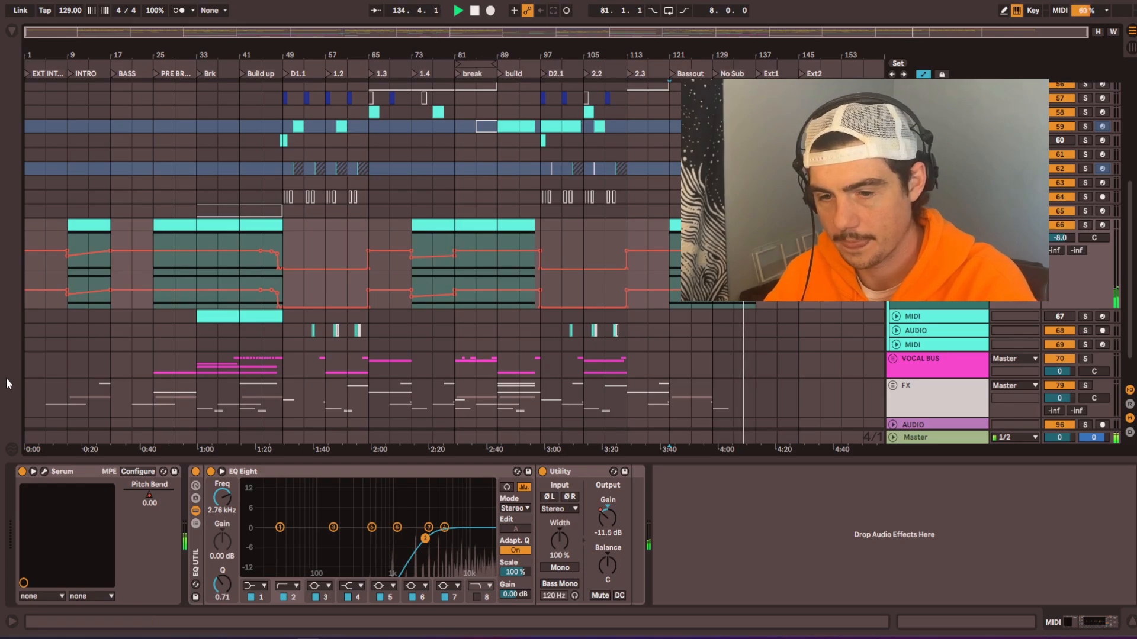
scroll(193, 400, "down", 10)
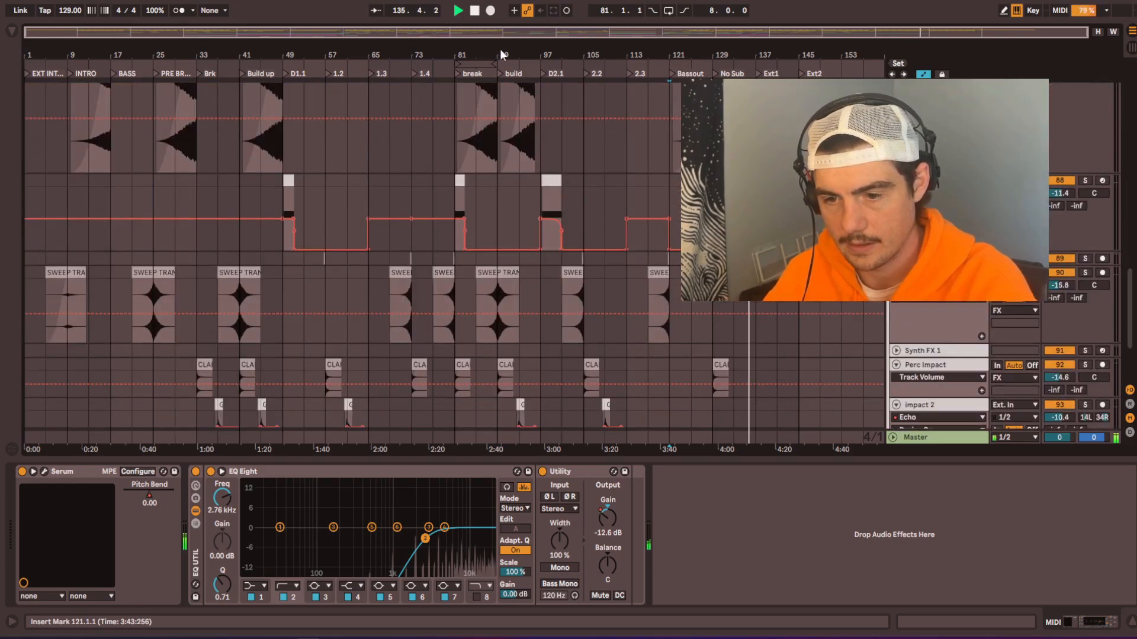
scroll(492, 247, "down", 3)
scroll(449, 336, "down", 3)
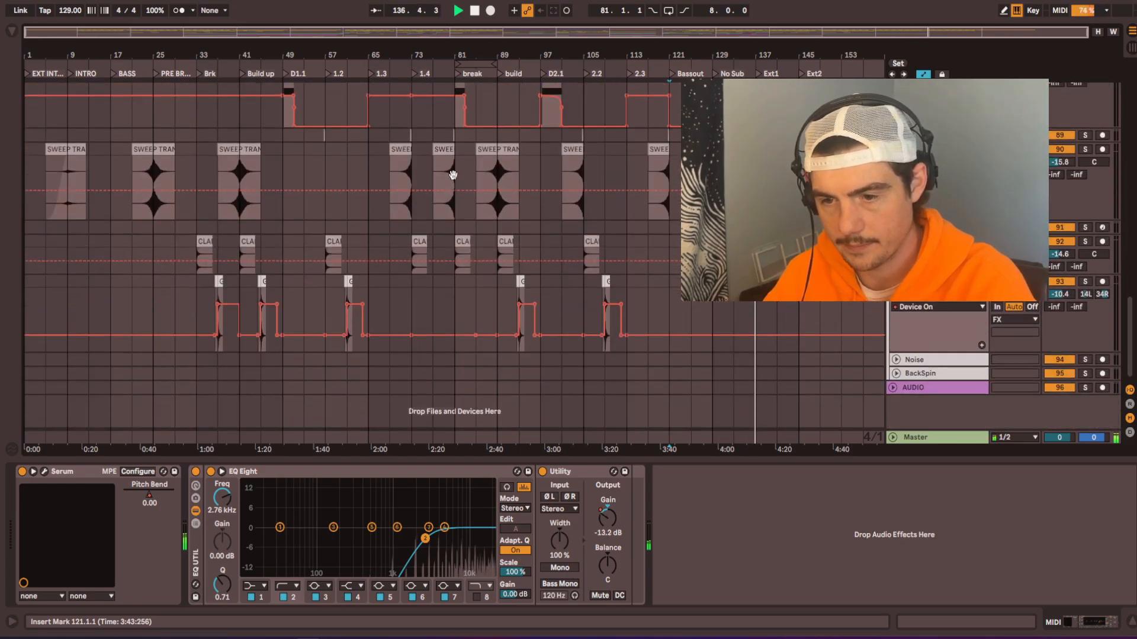
scroll(602, 237, "up", 5)
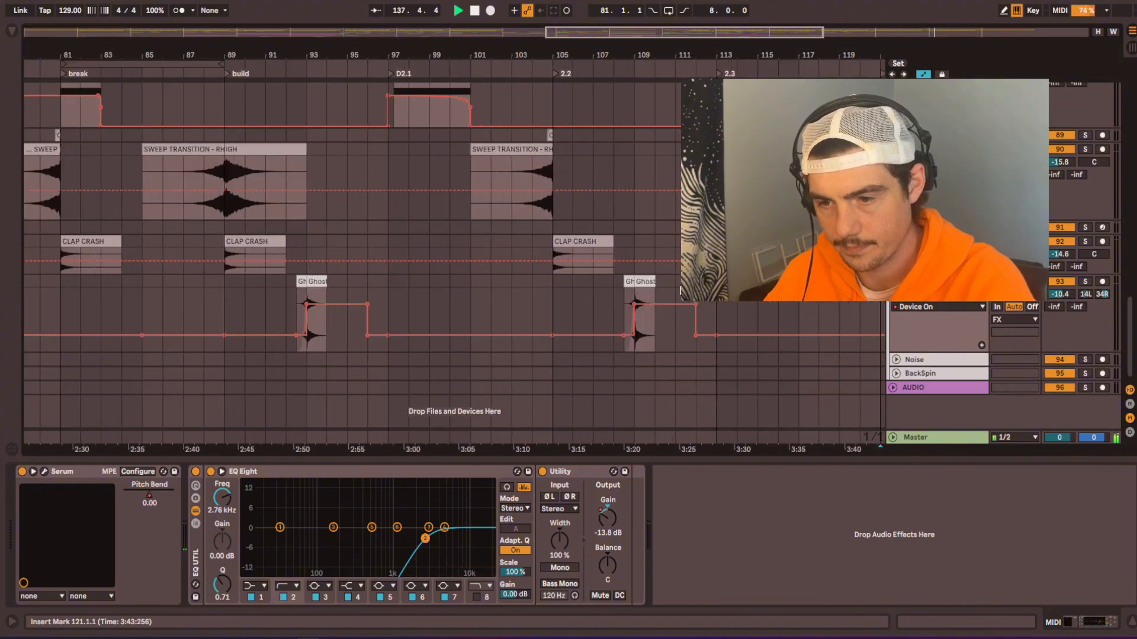
left_click_drag(680, 289, 615, 282)
scroll(543, 287, "down", 5)
scroll(829, 308, "up", 5)
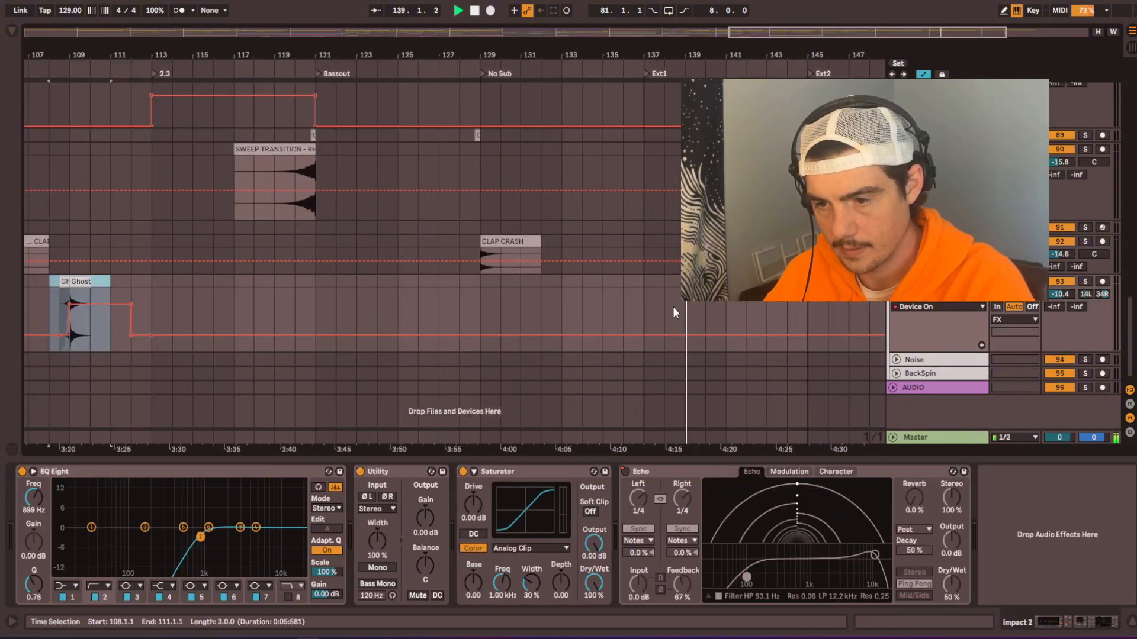
left_click(606, 286)
key("ctrl+v")
key("ctrl+z")
left_click(620, 282)
key("ctrl+v")
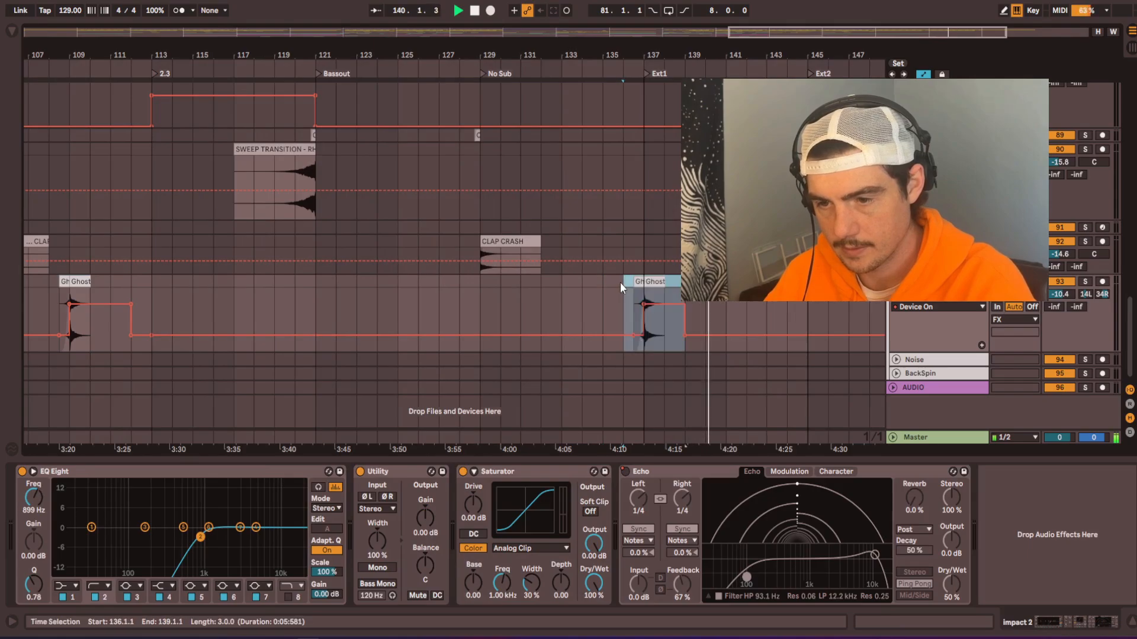
Step: Keep the echo automation off at the copied impact on bar 137, lower the main impact clip's gain to -5.94 dB, and audition it
key("space")
key("space")
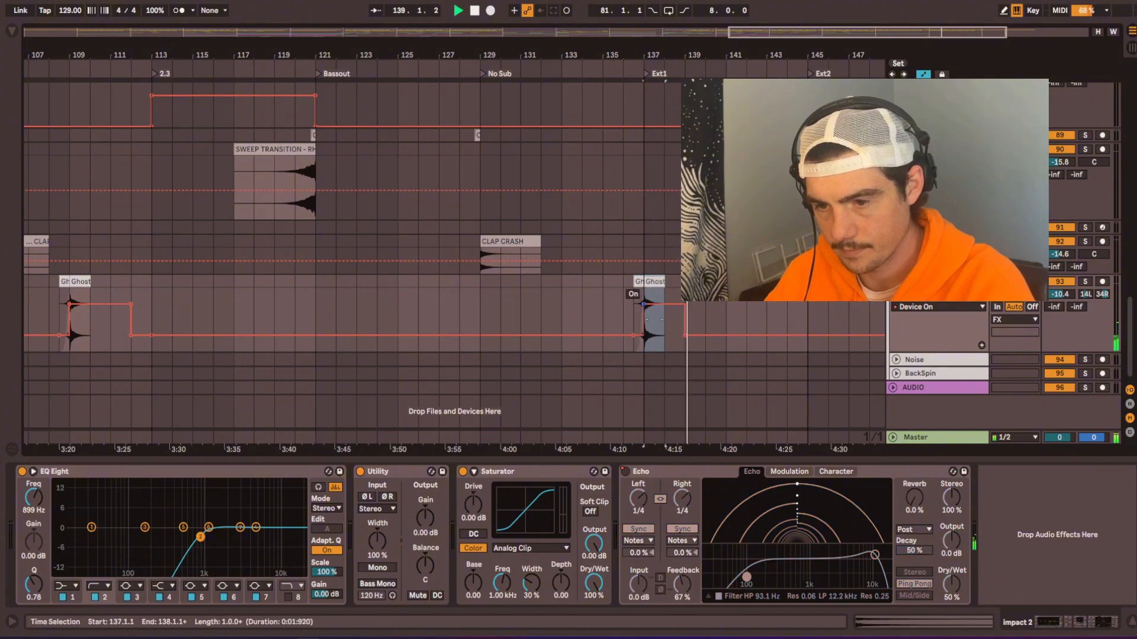
left_click(632, 286)
double_click(633, 283)
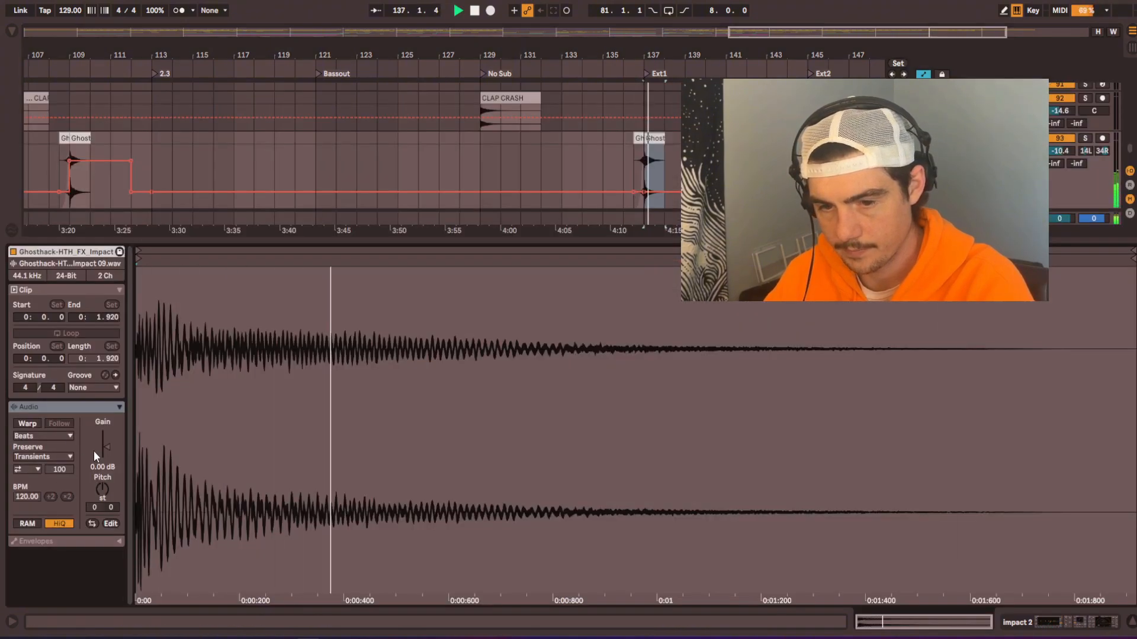
left_click_drag(105, 449, 106, 449)
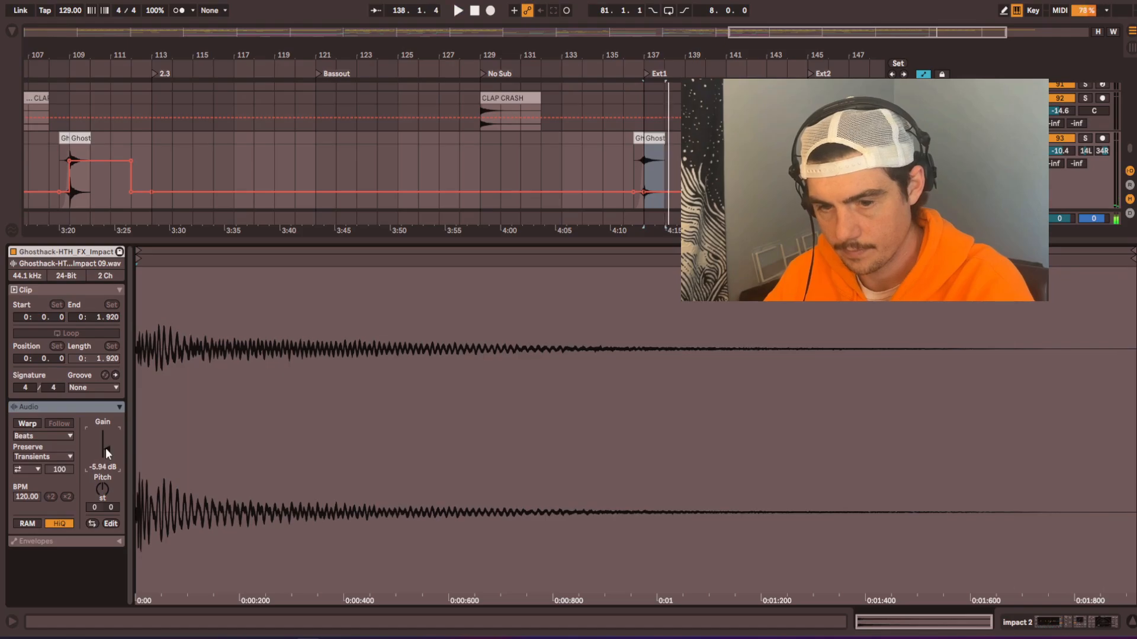
left_click(601, 69)
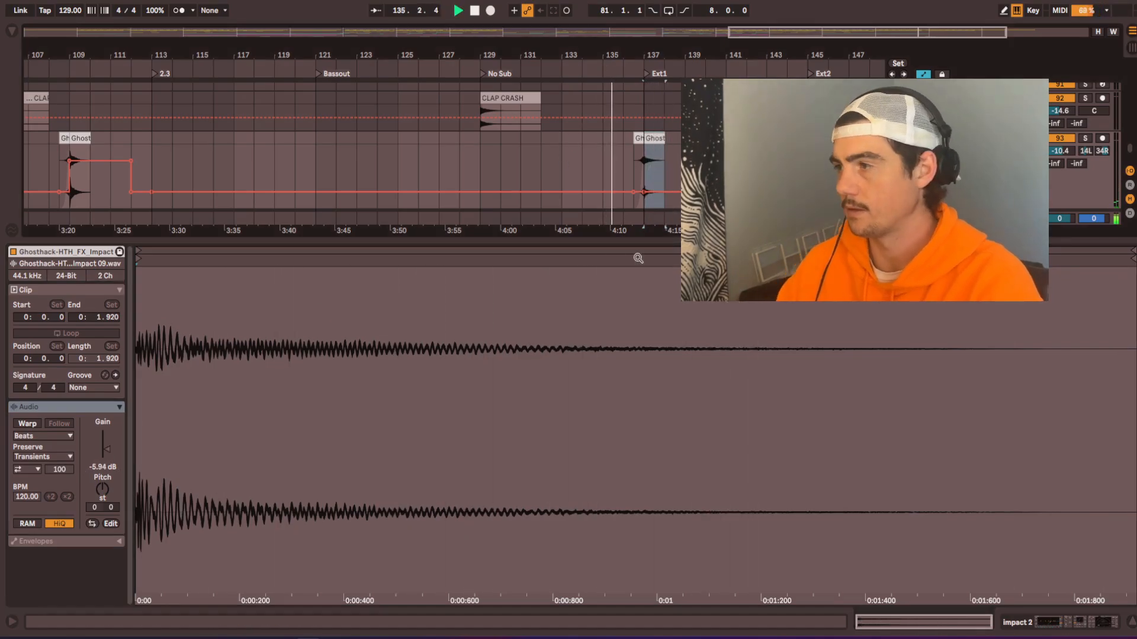
double_click(567, 240)
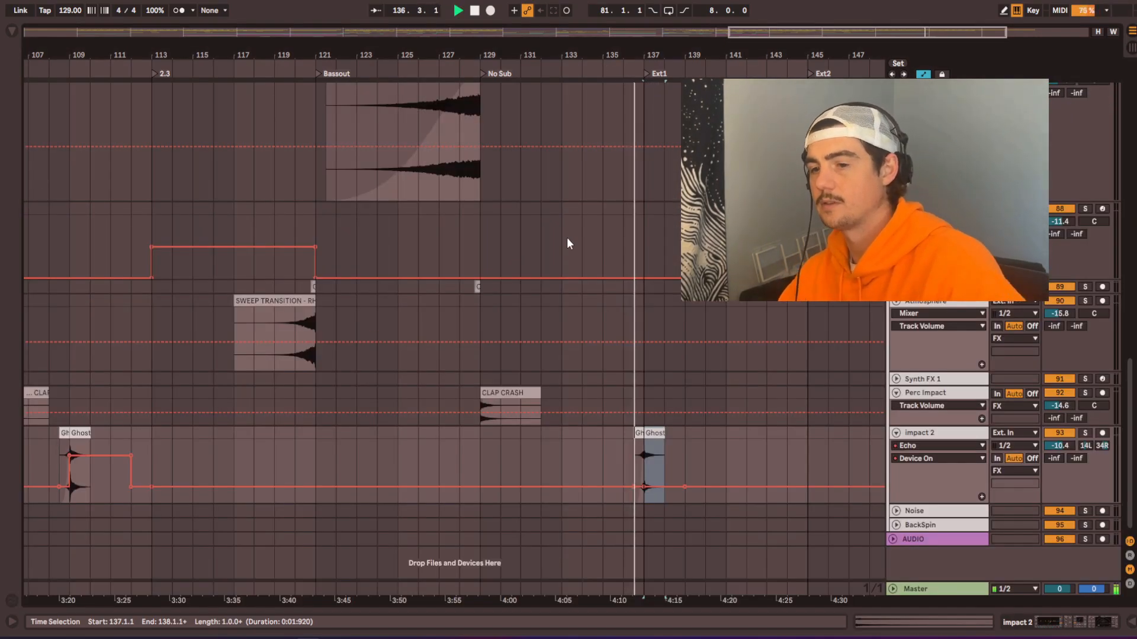